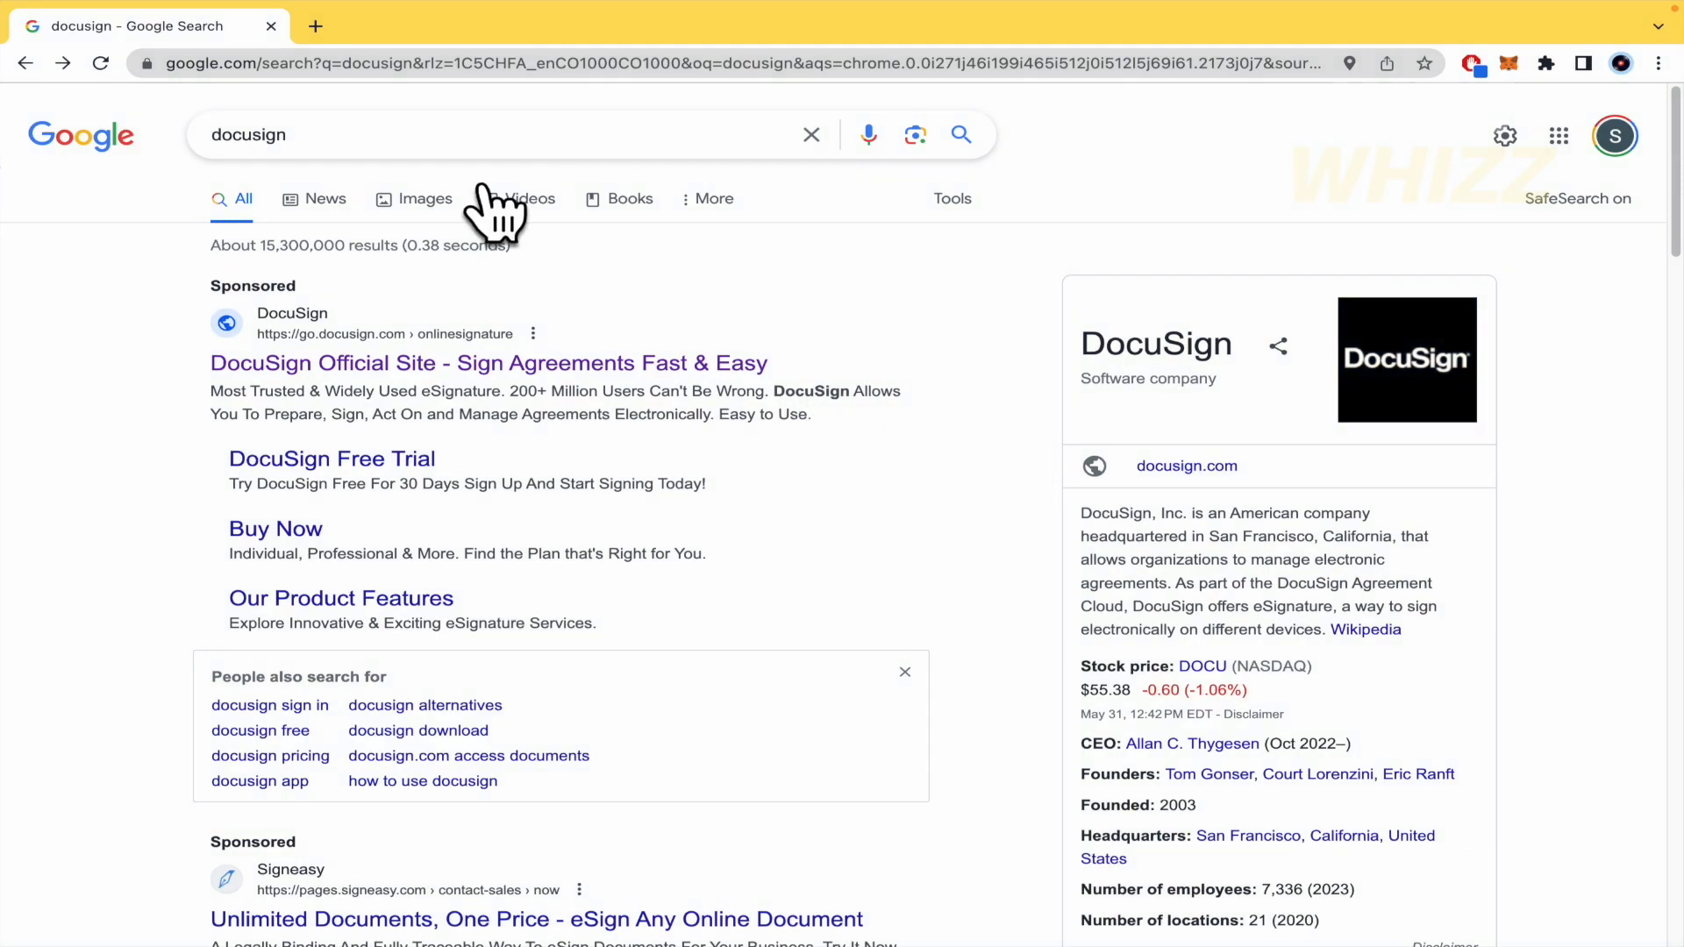
# - Look at the sponsored DocuSign ad, then return to the Google results
pyautogui.scroll(-1, 169, 443)
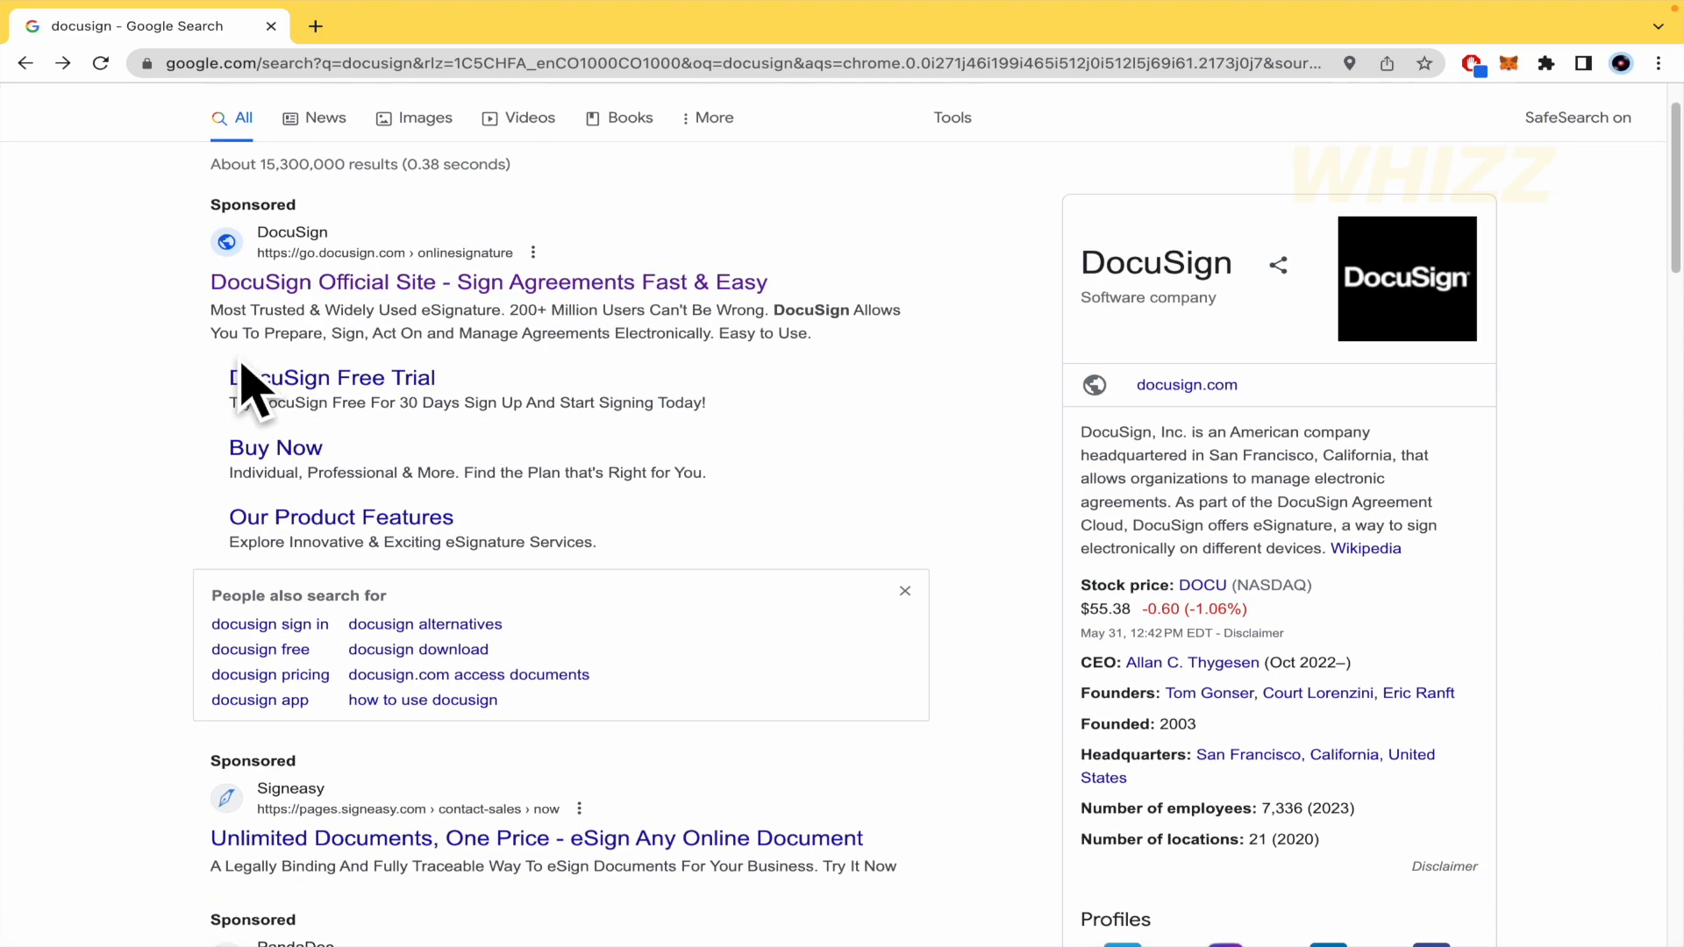
pyautogui.click(365, 282)
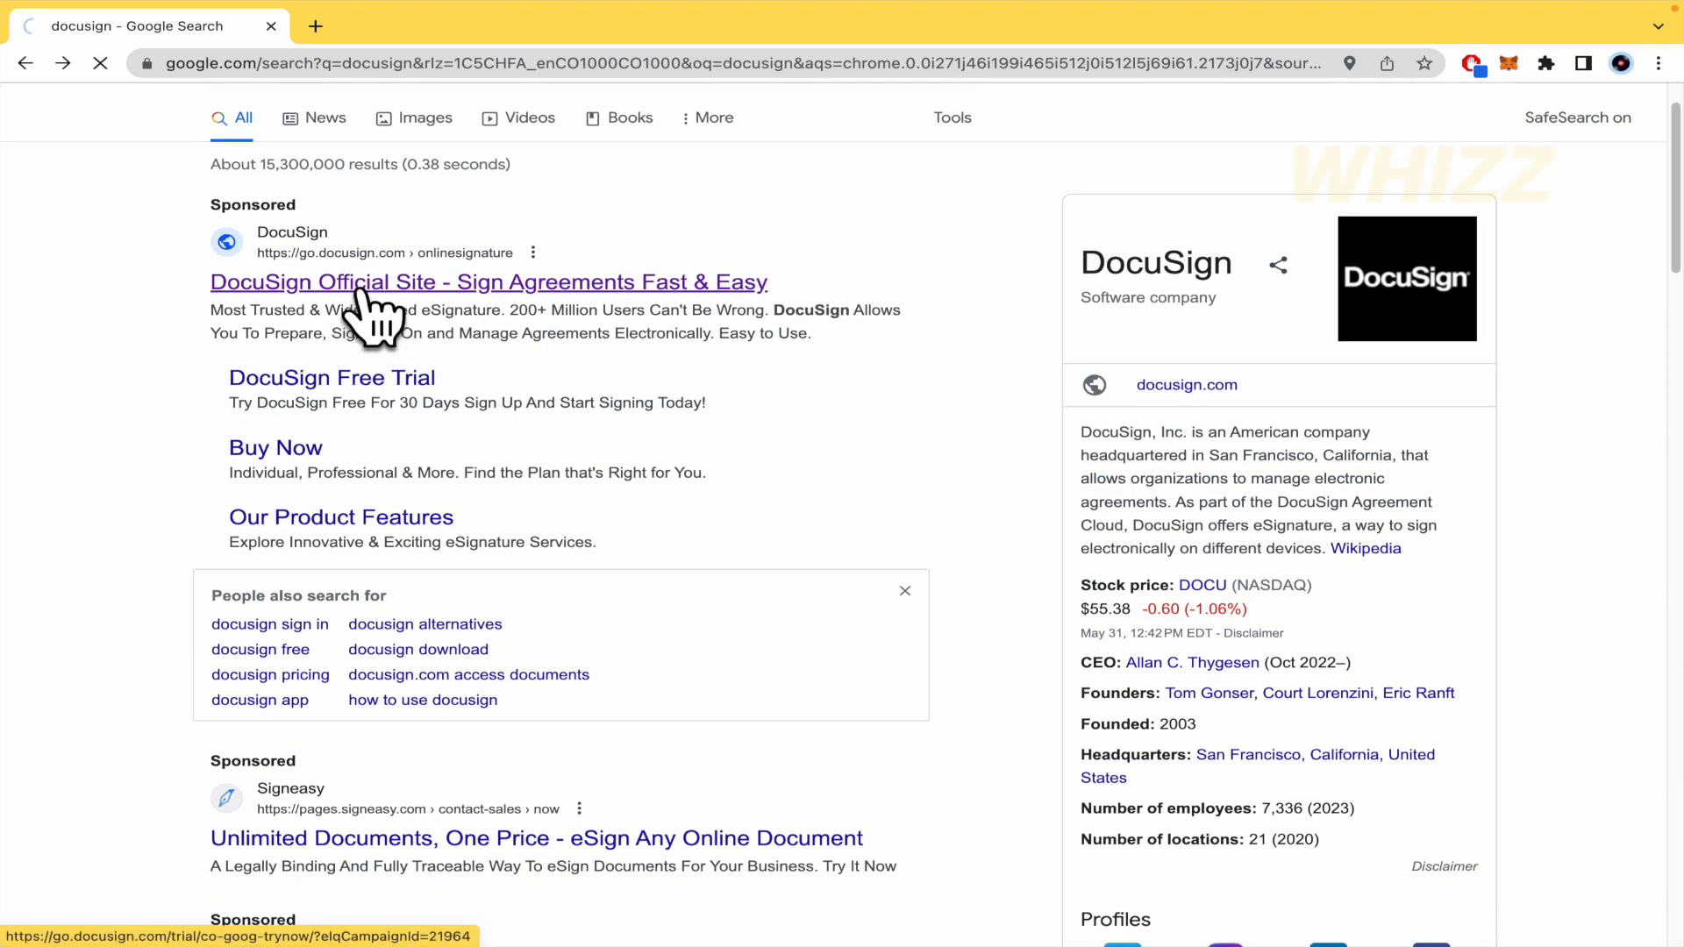
pyautogui.scroll(-1, 938, 603)
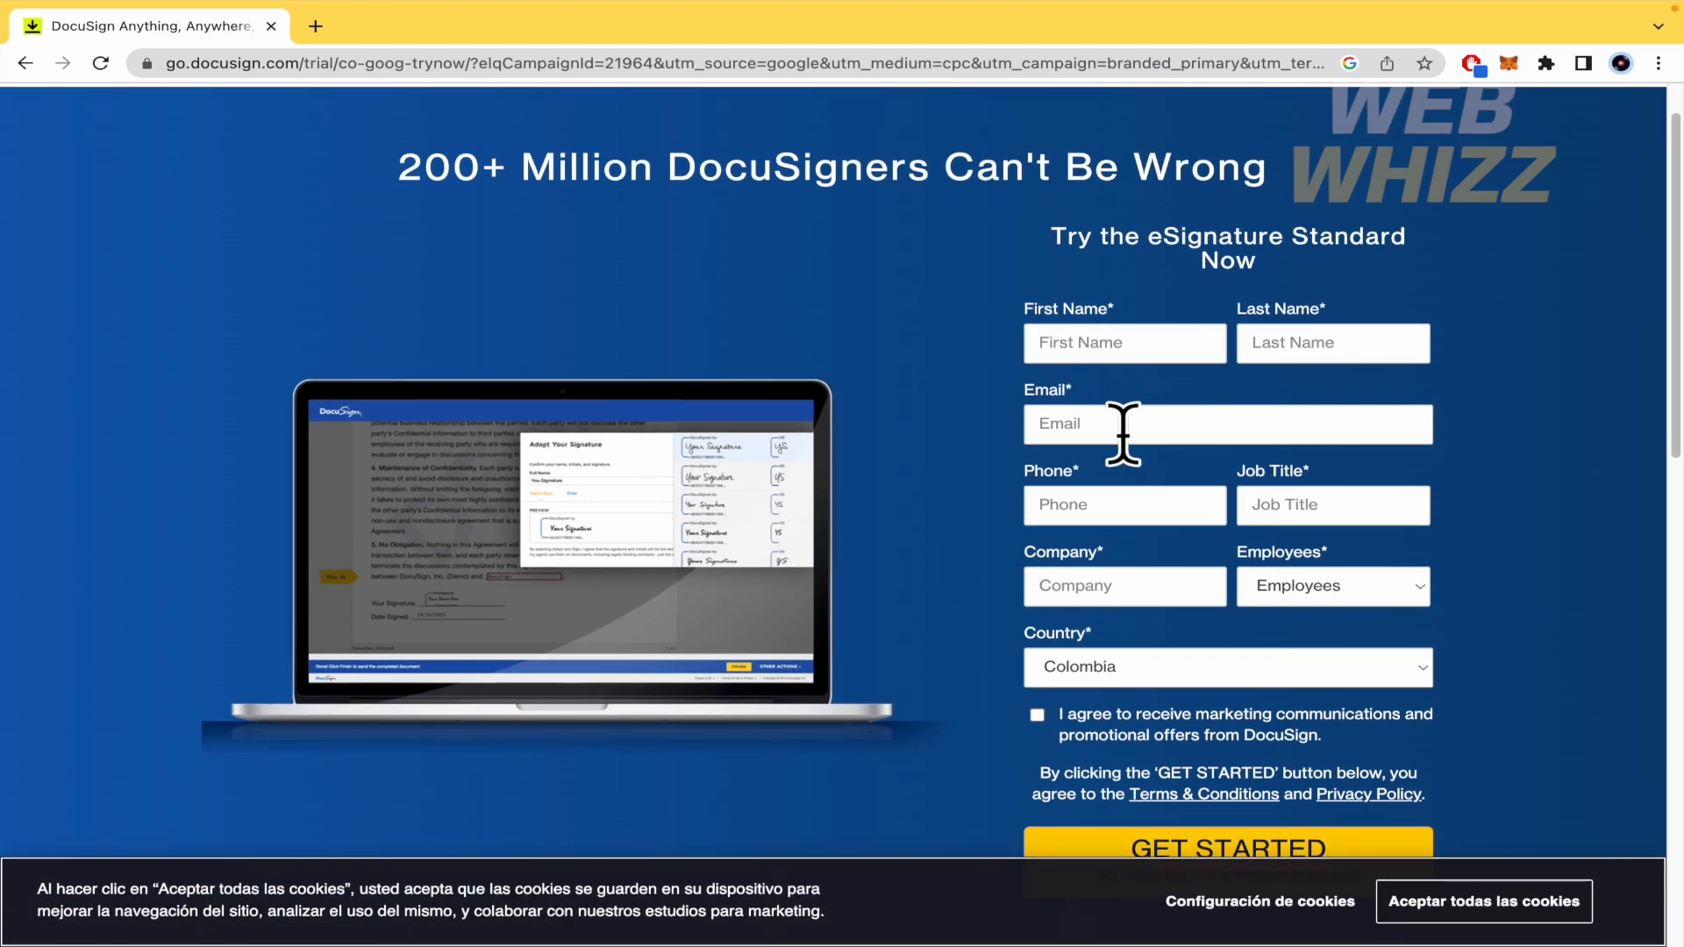
pyautogui.scroll(-1, 996, 465)
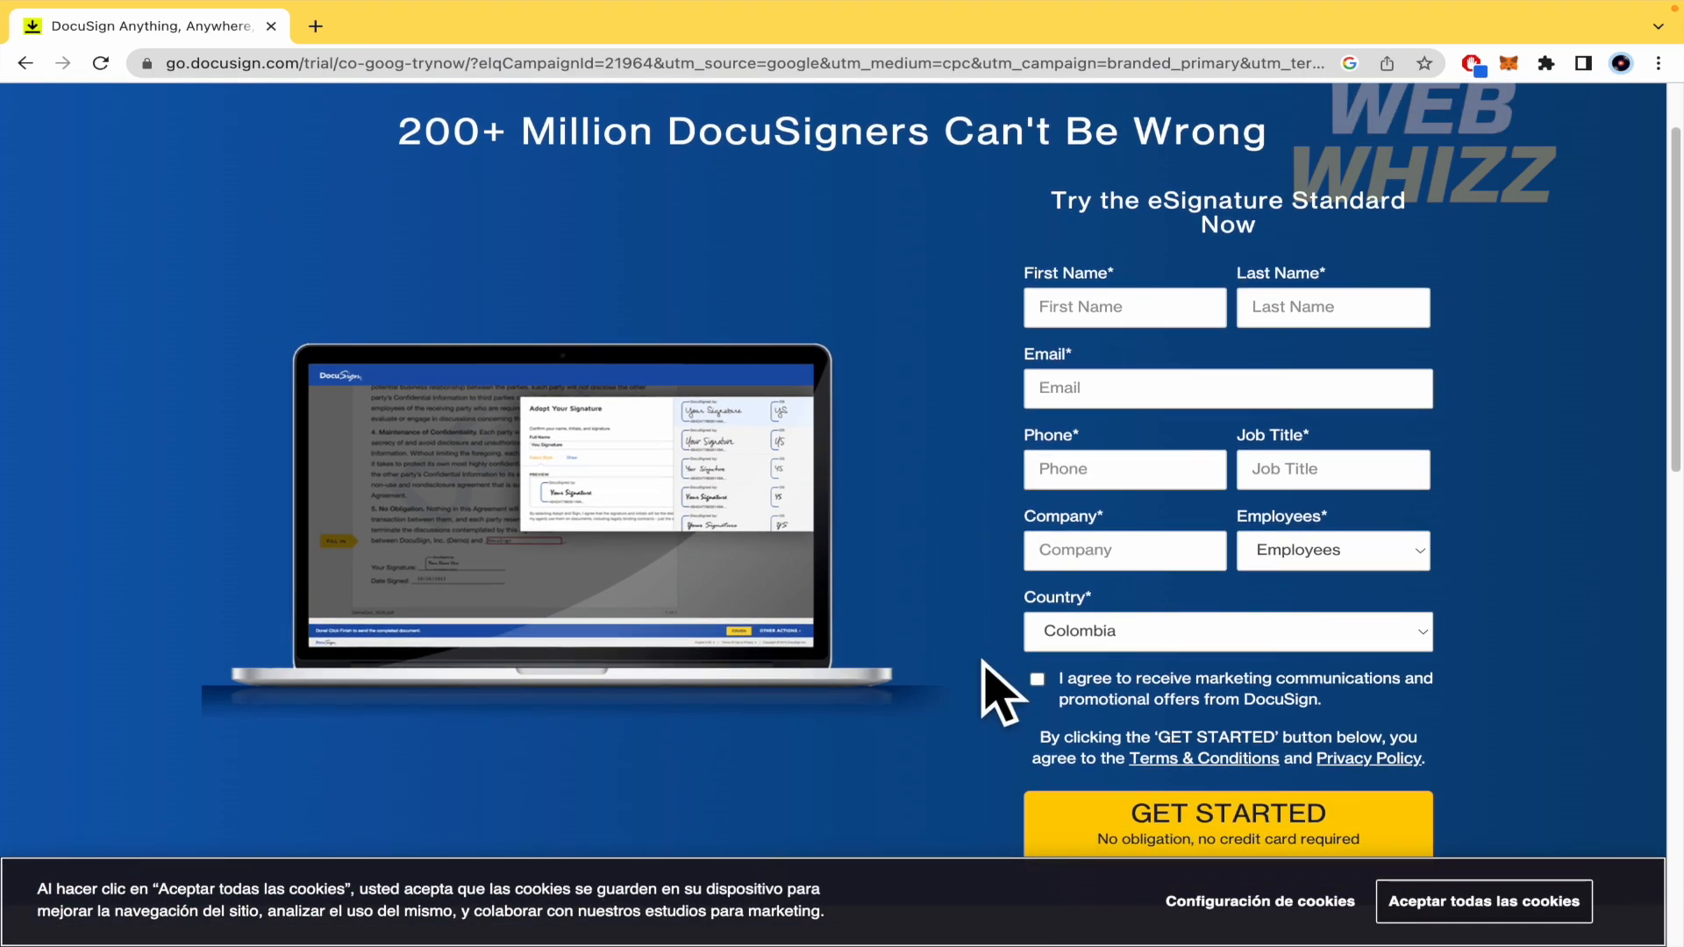
pyautogui.hotkey('alt', 'Left')
# - Open the official DocuSign result and start the 30-day free trial signup
pyautogui.scroll(-6, 996, 693)
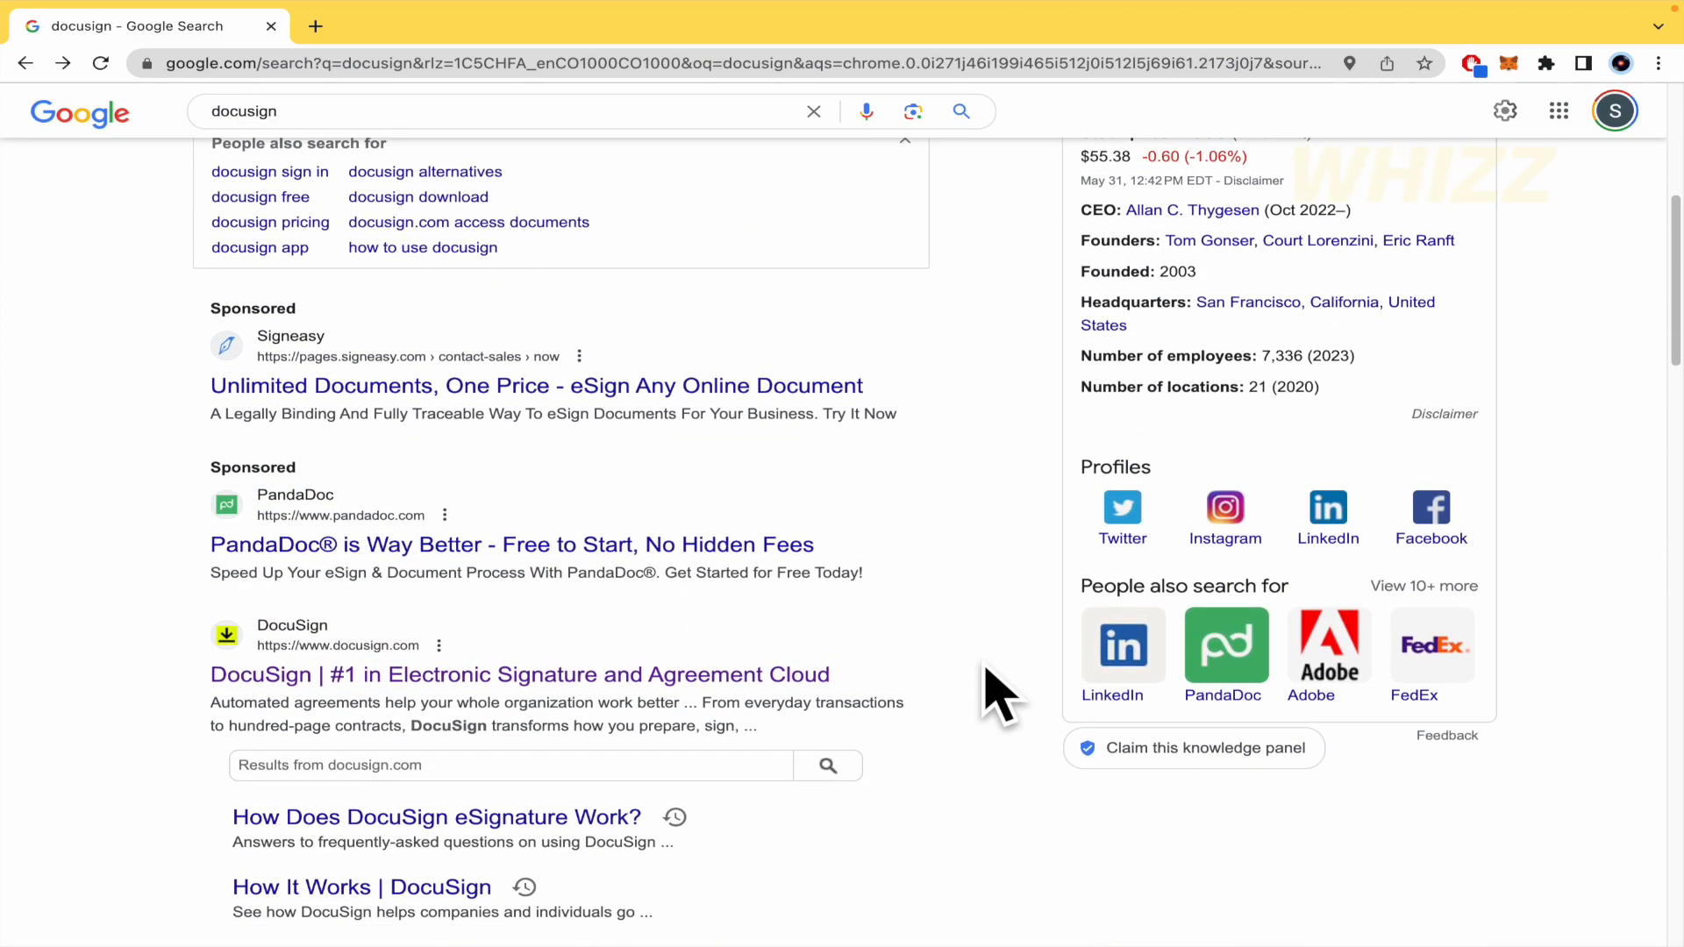
pyautogui.scroll(-2, 996, 692)
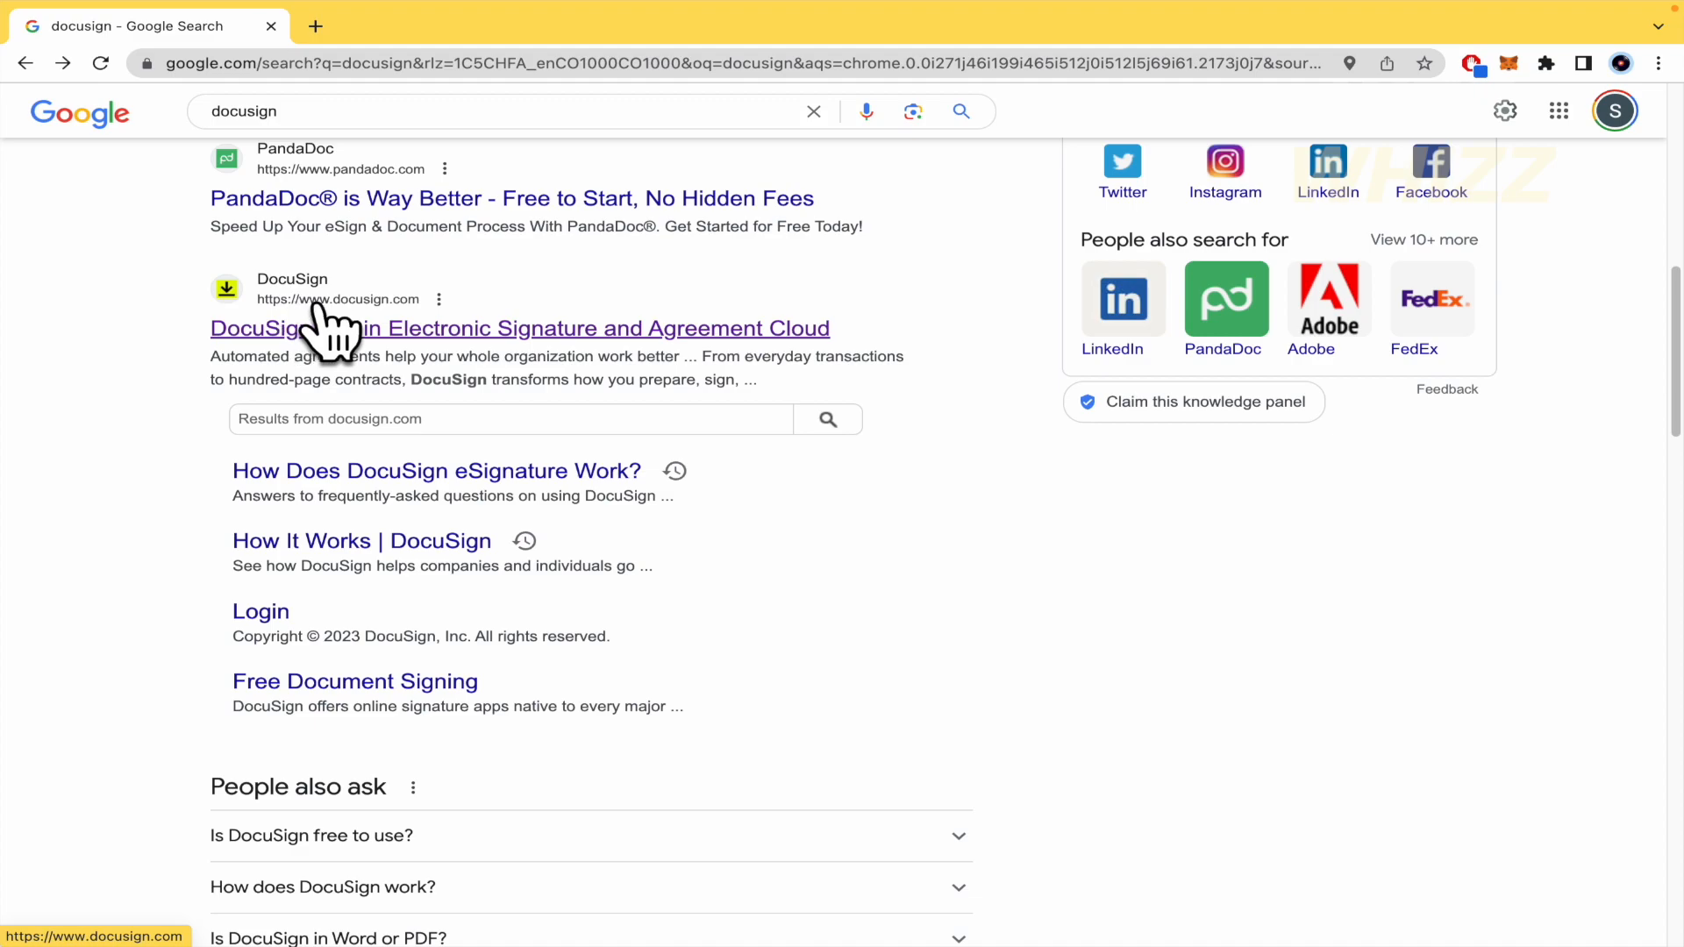
pyautogui.click(349, 332)
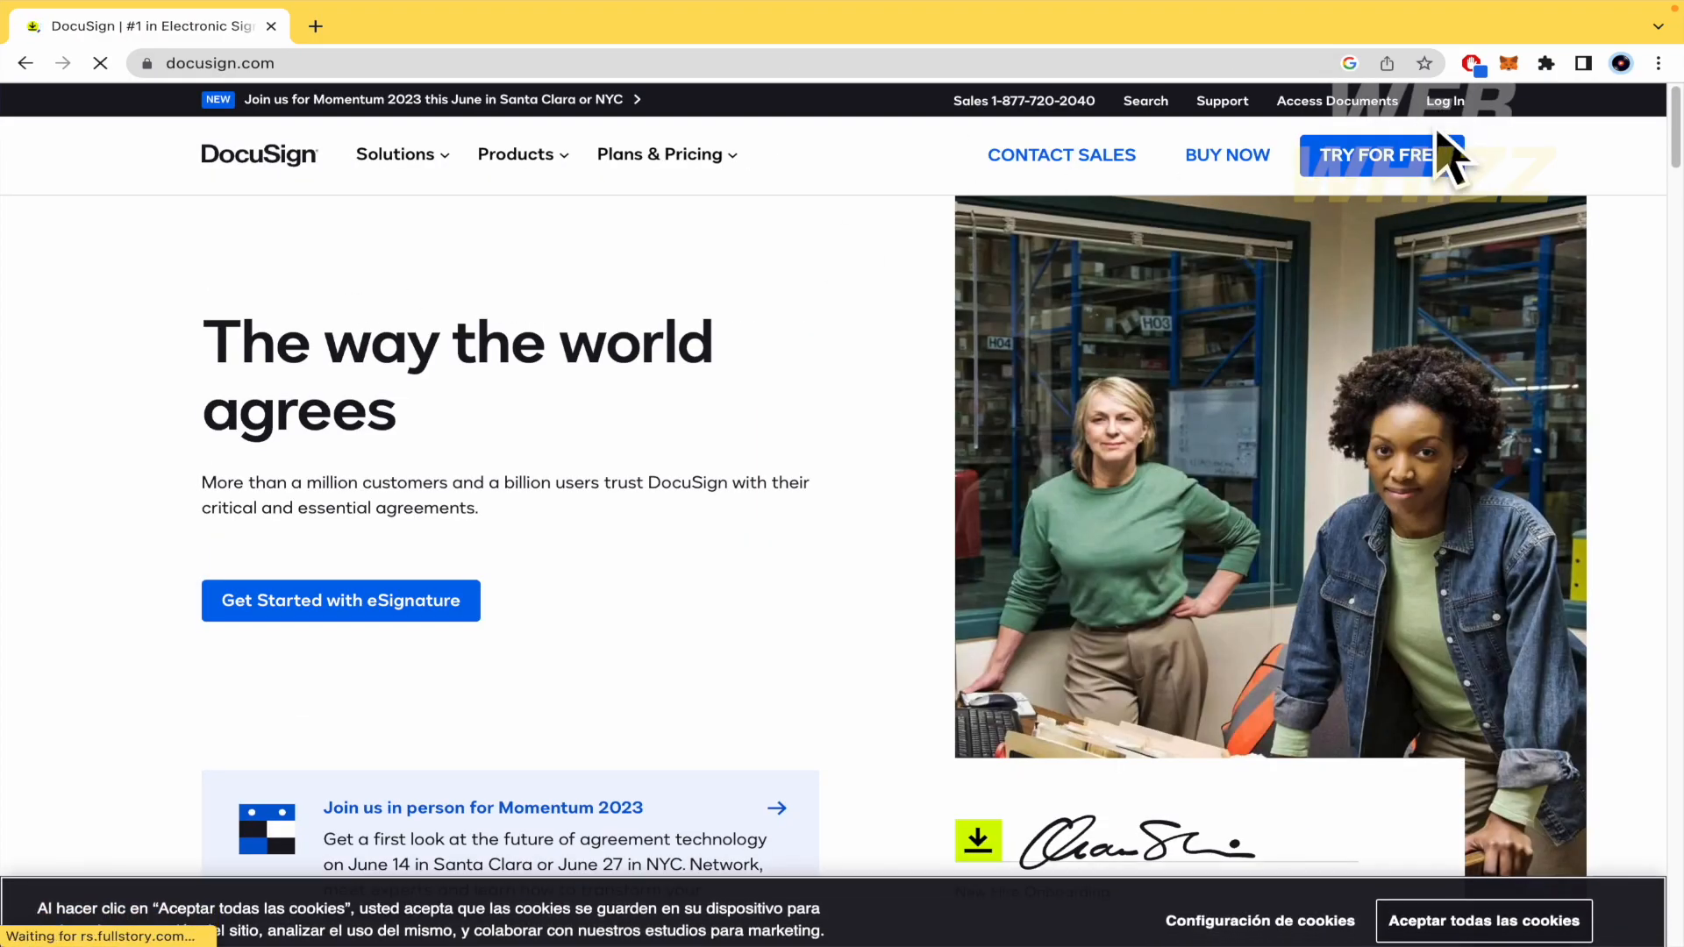
pyautogui.click(1406, 155)
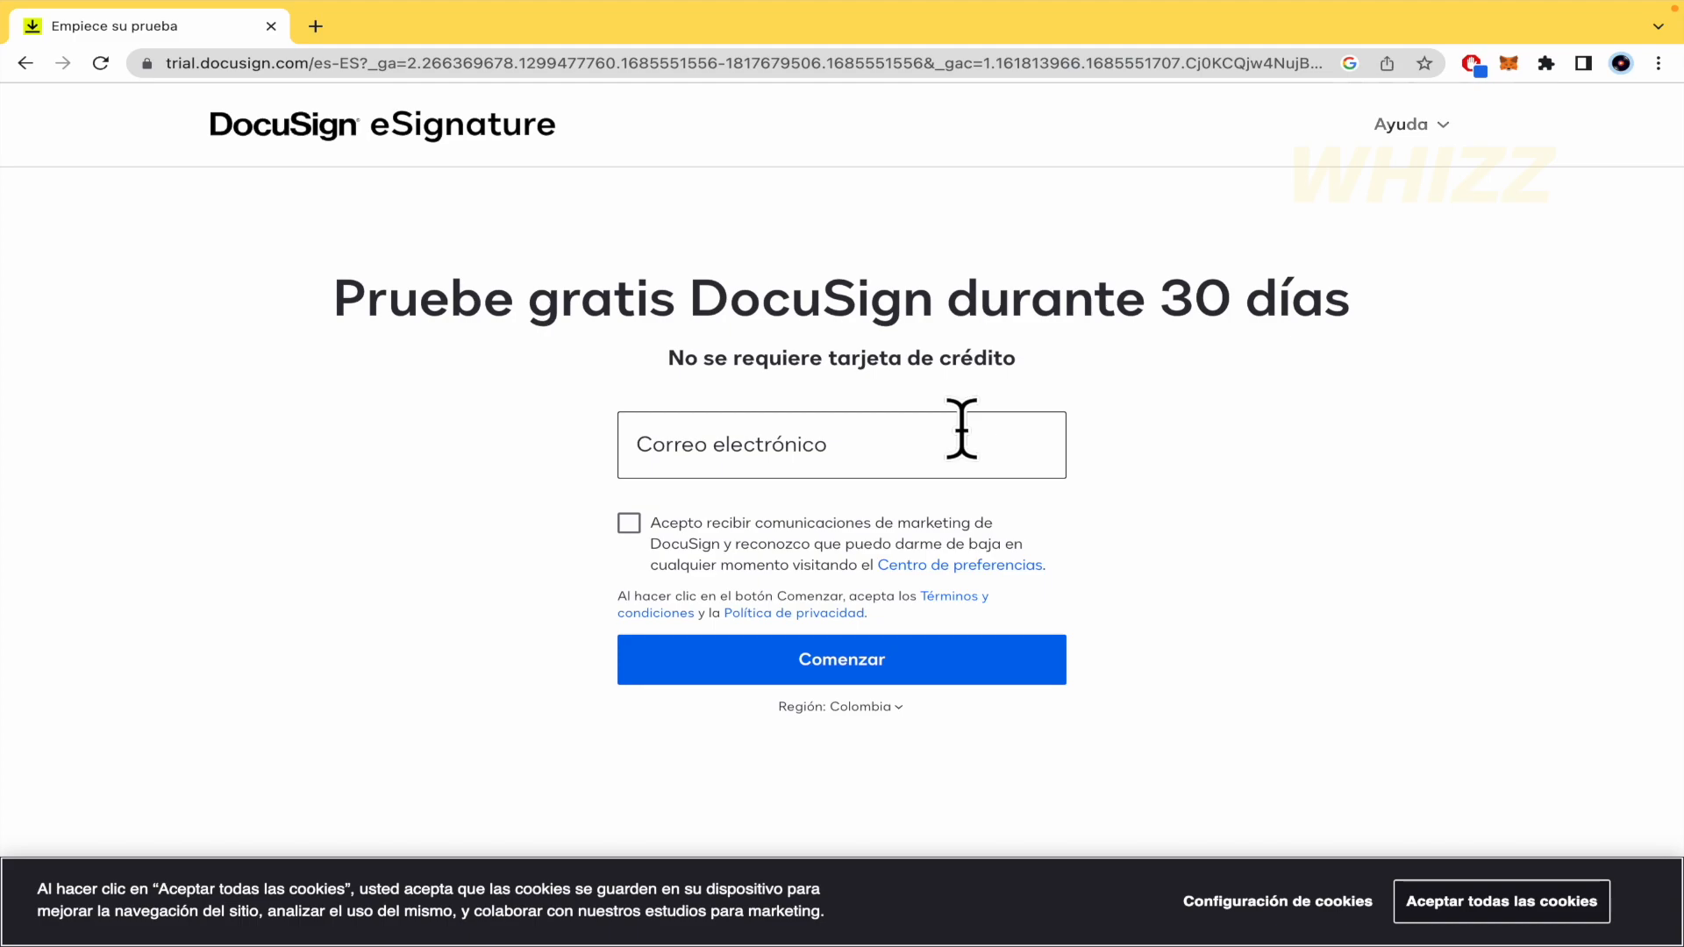
# - Enter the email address, agree to marketing communications, and submit with Comenzar
pyautogui.click(961, 428)
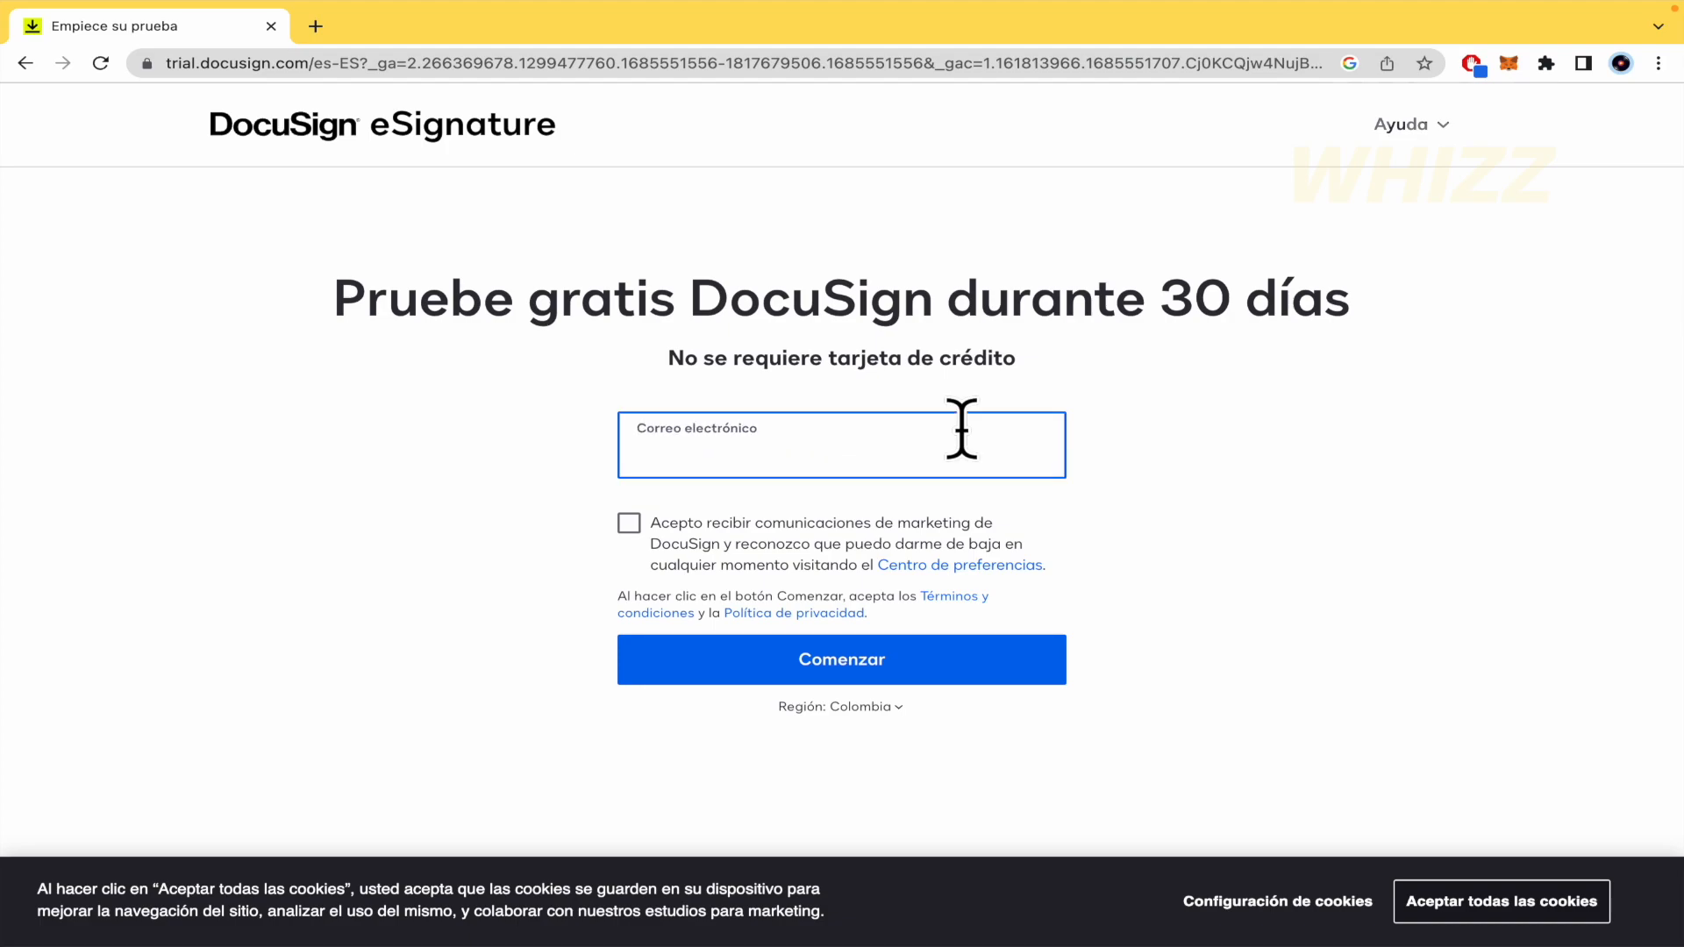
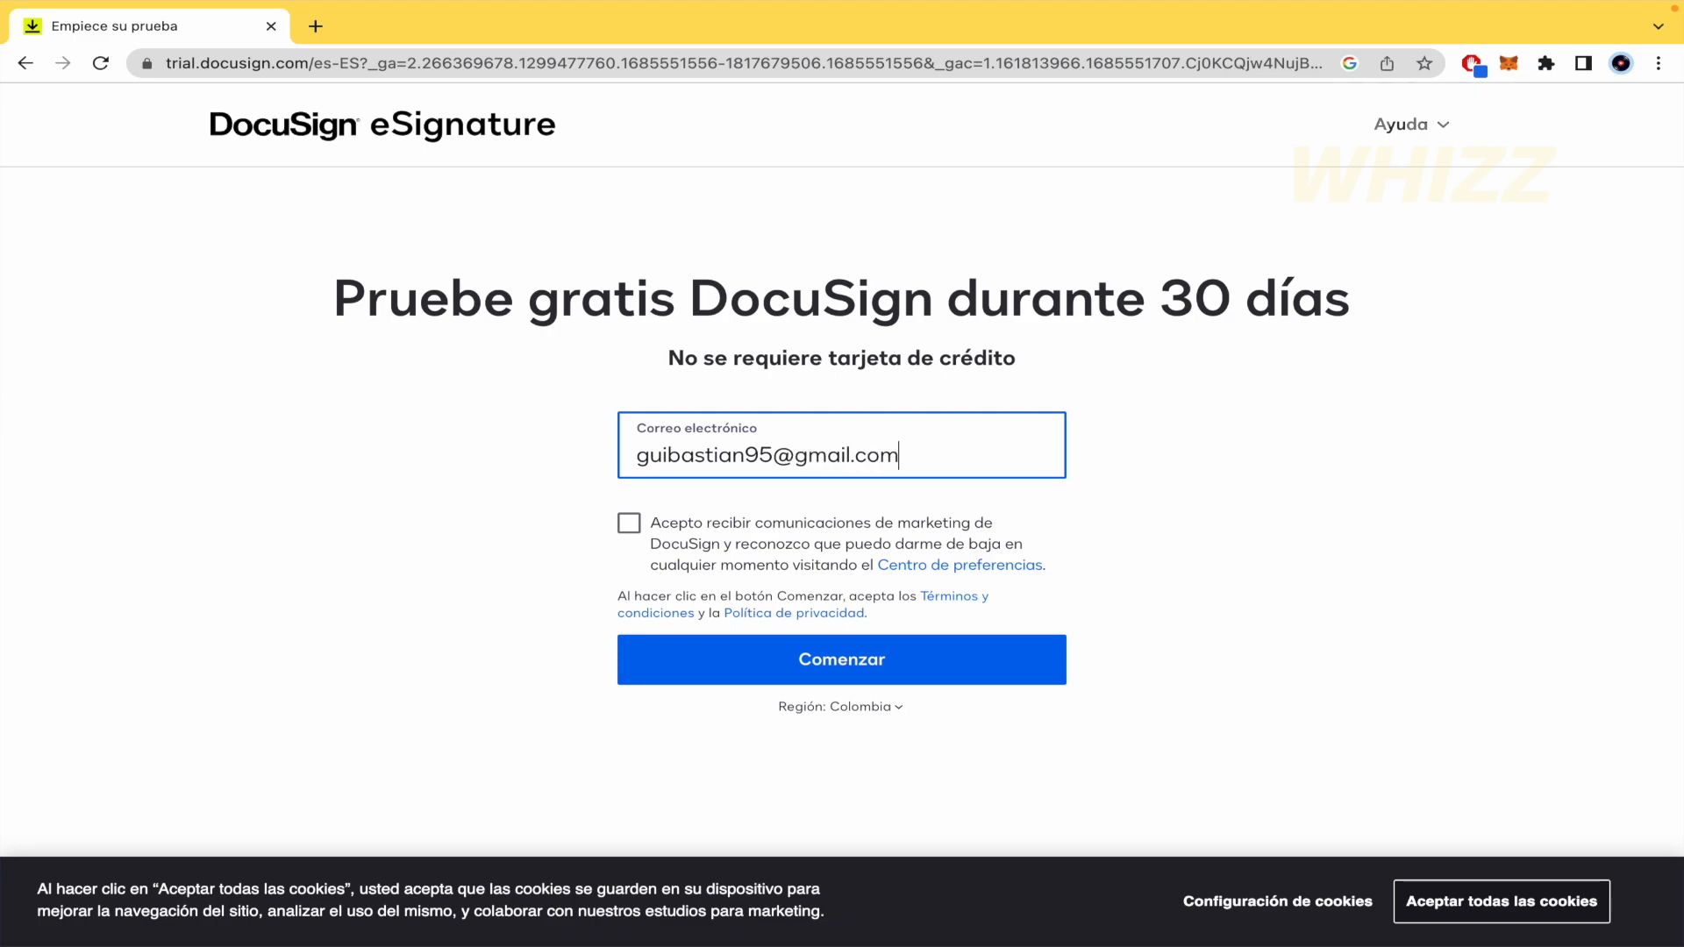
pyautogui.click(630, 527)
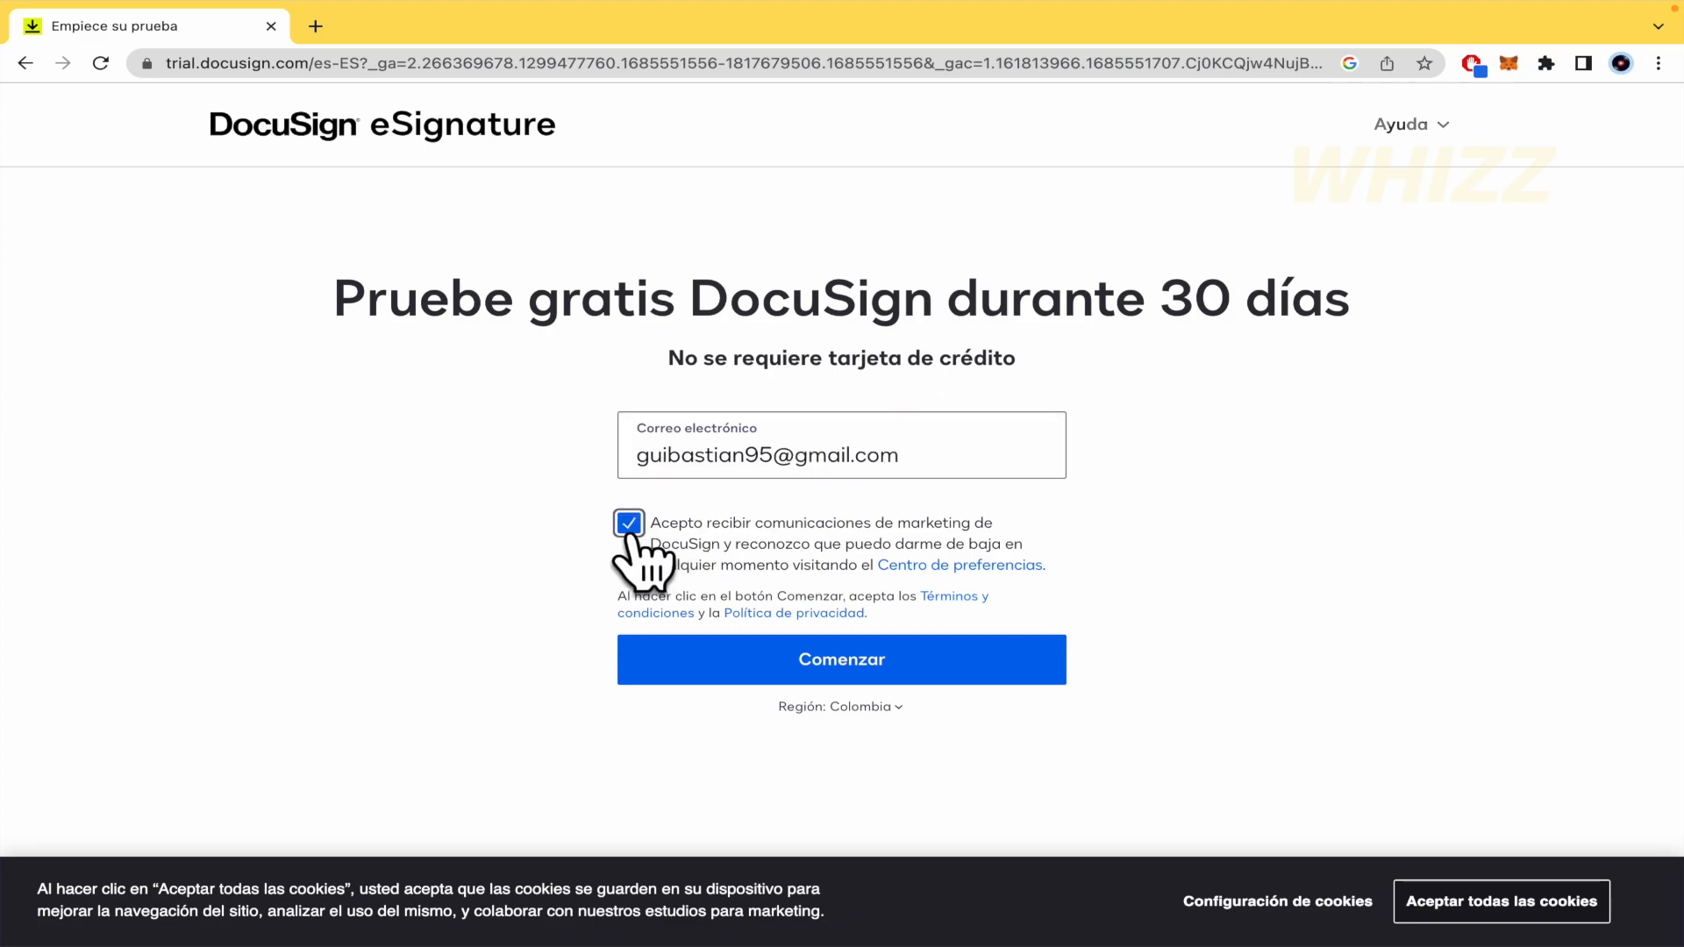
pyautogui.click(805, 670)
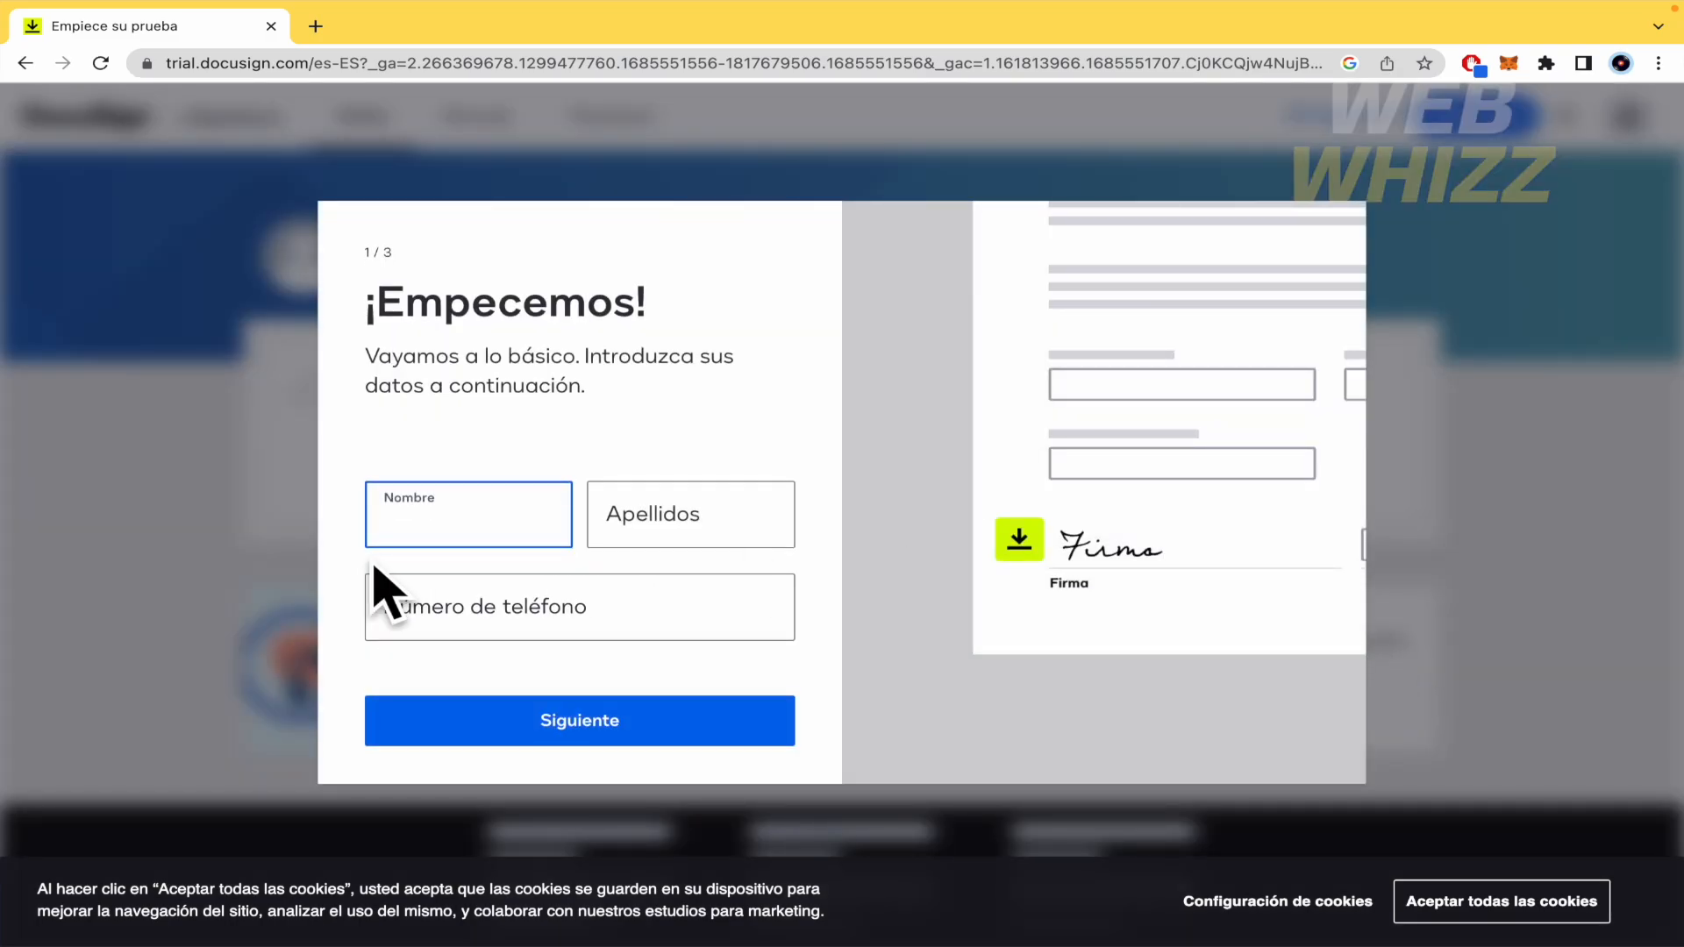
# - Fill in the first name, last name and saved phone number, then continue with Siguiente
pyautogui.write('Sebastian')
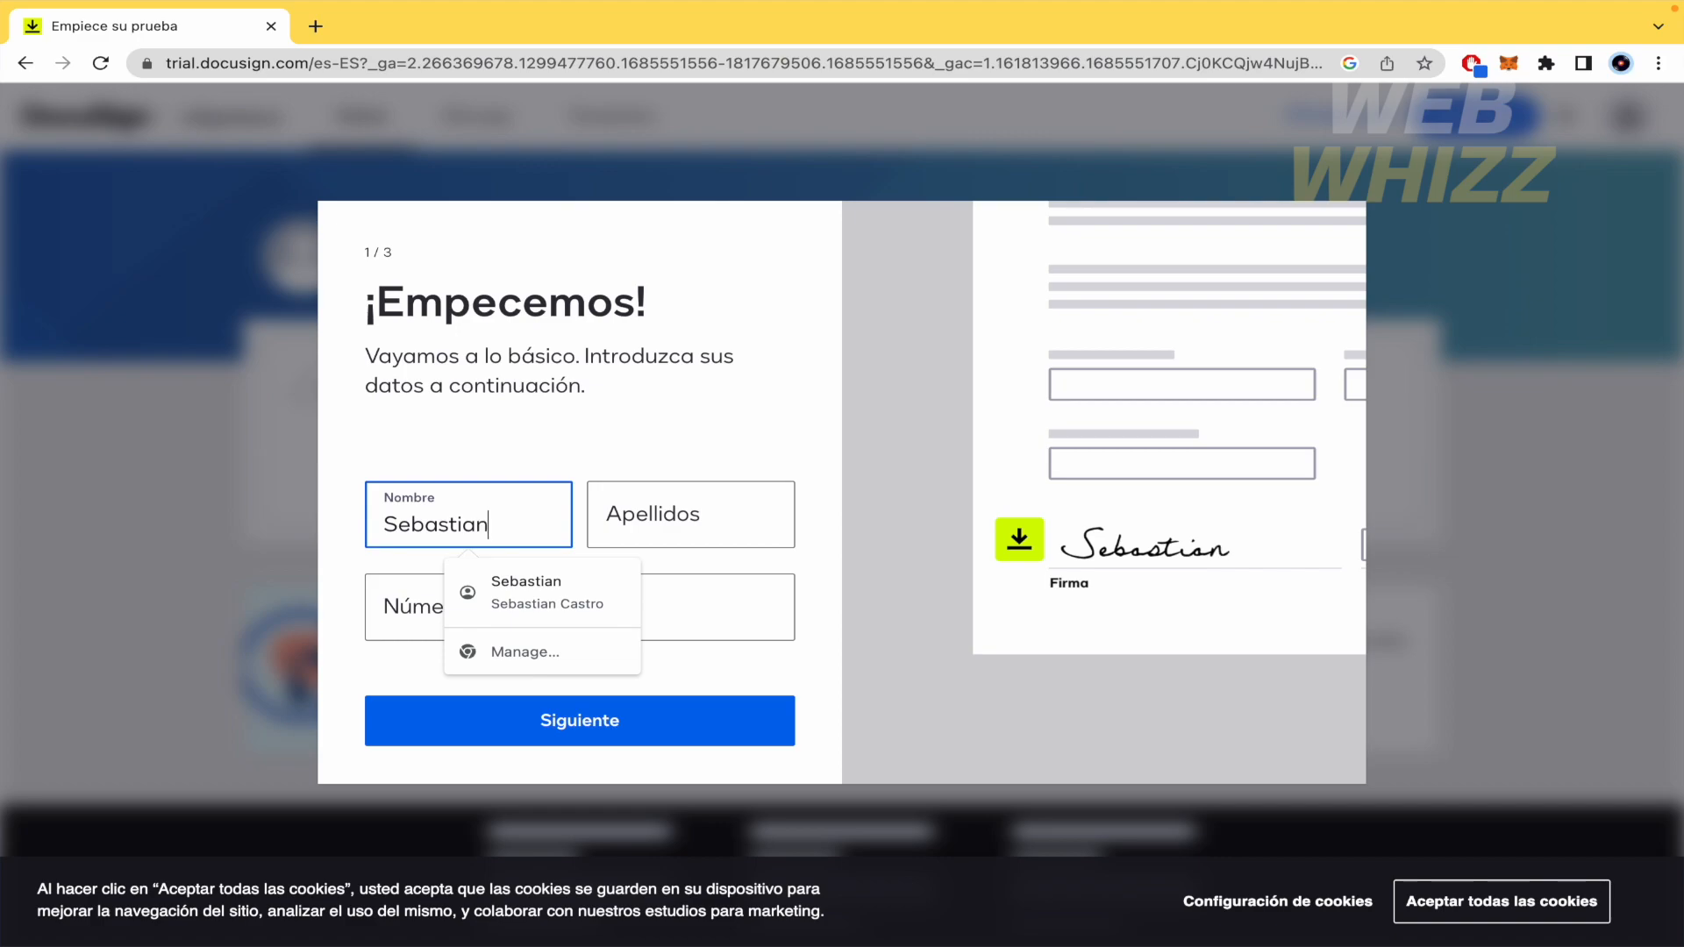
pyautogui.click(669, 531)
pyautogui.write('Castro')
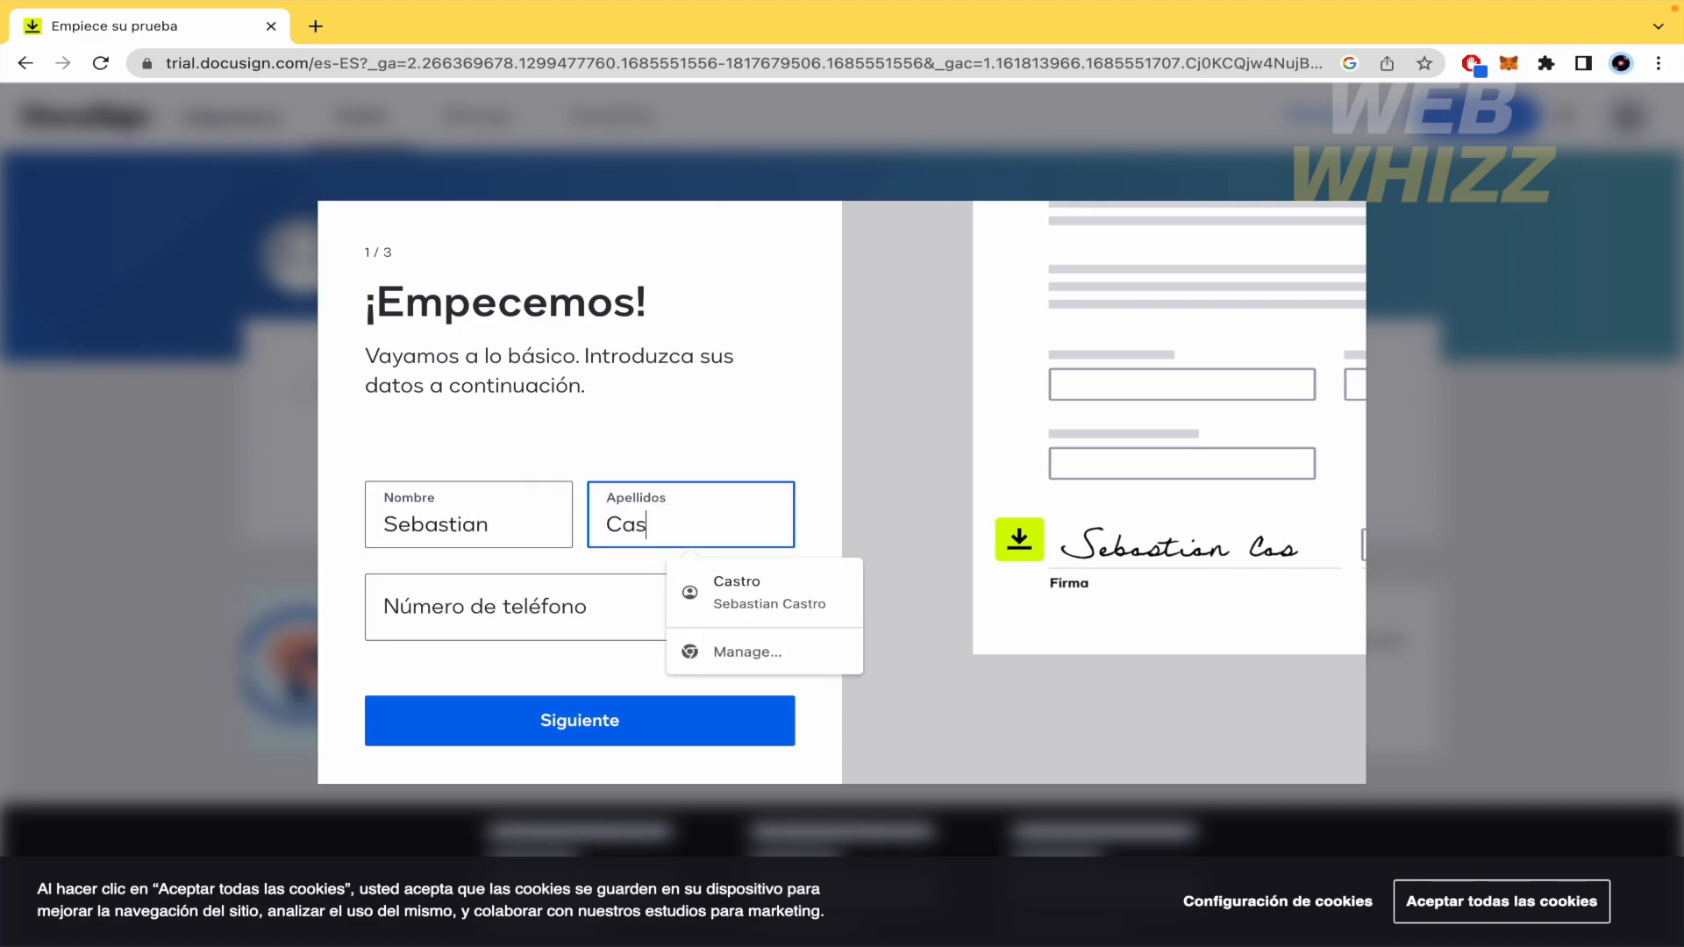
pyautogui.click(561, 588)
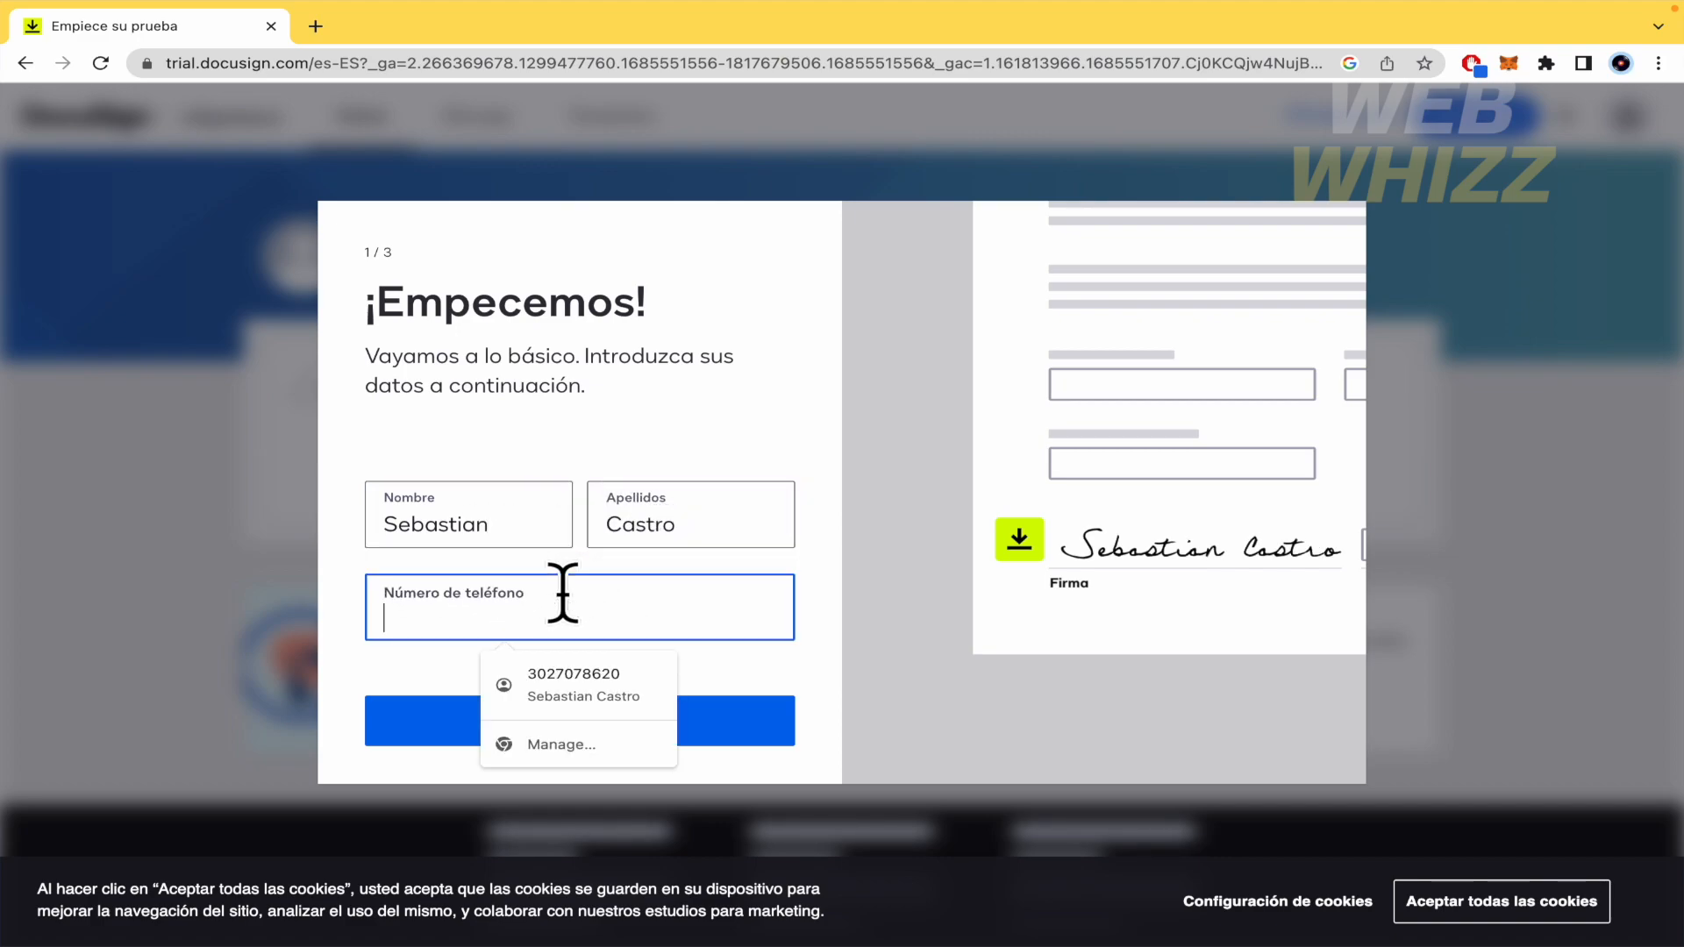
pyautogui.click(584, 675)
pyautogui.click(603, 717)
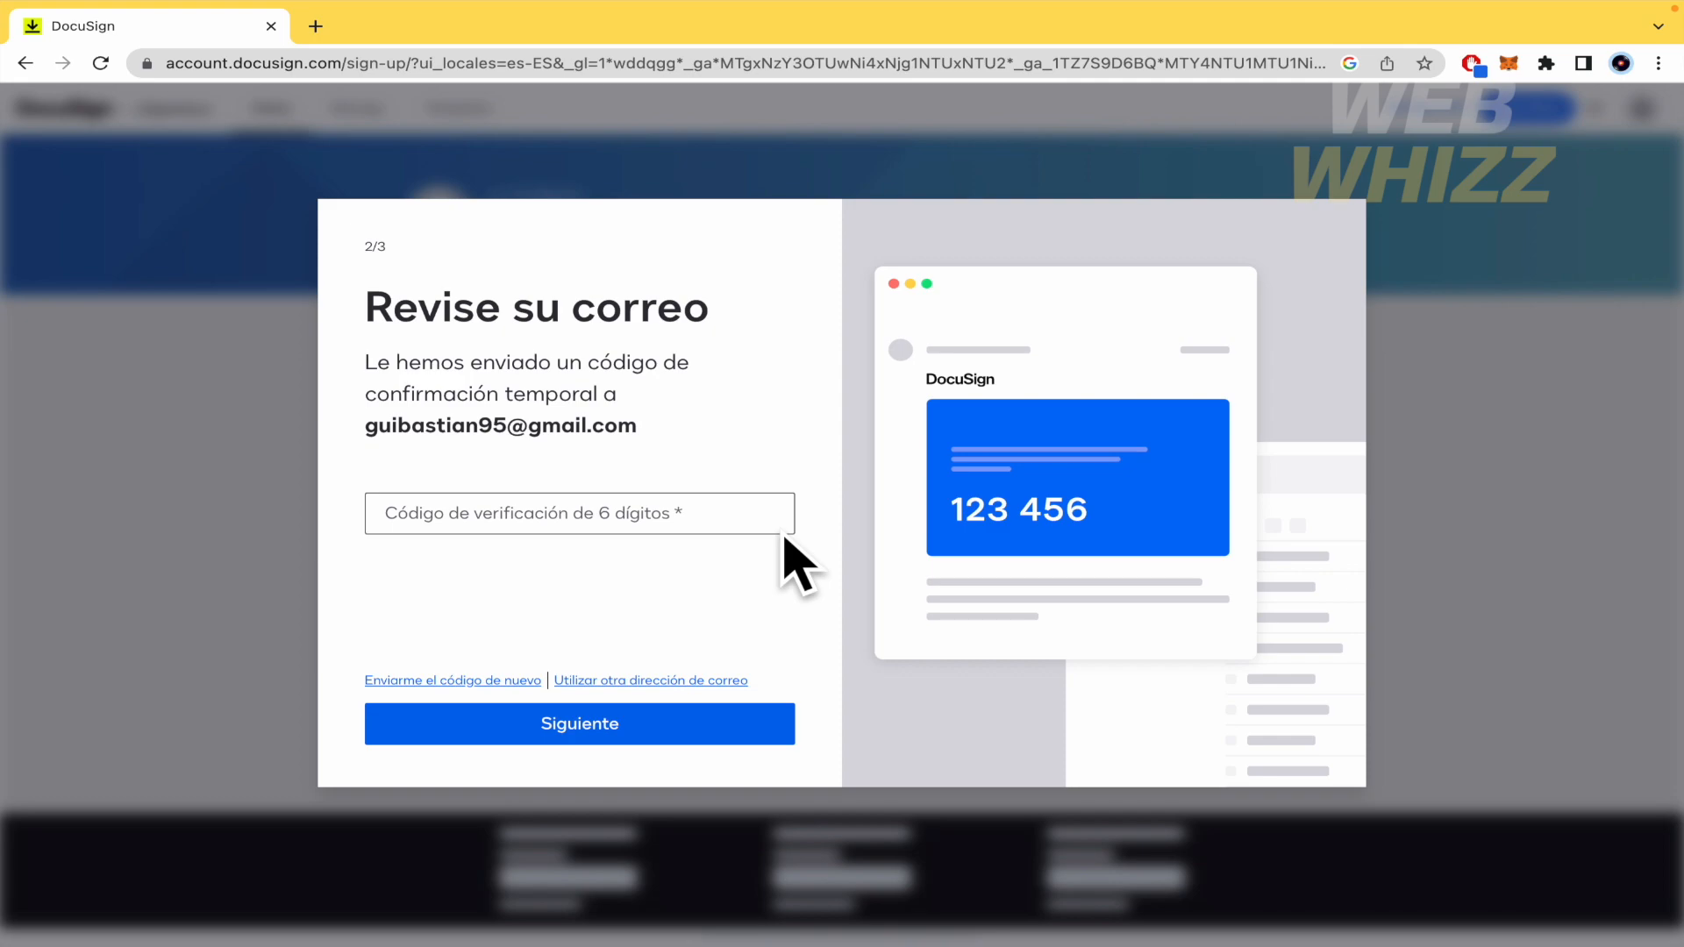
# - Verify the account with the emailed 6-digit code and set an account password
pyautogui.click(693, 508)
pyautogui.click(698, 724)
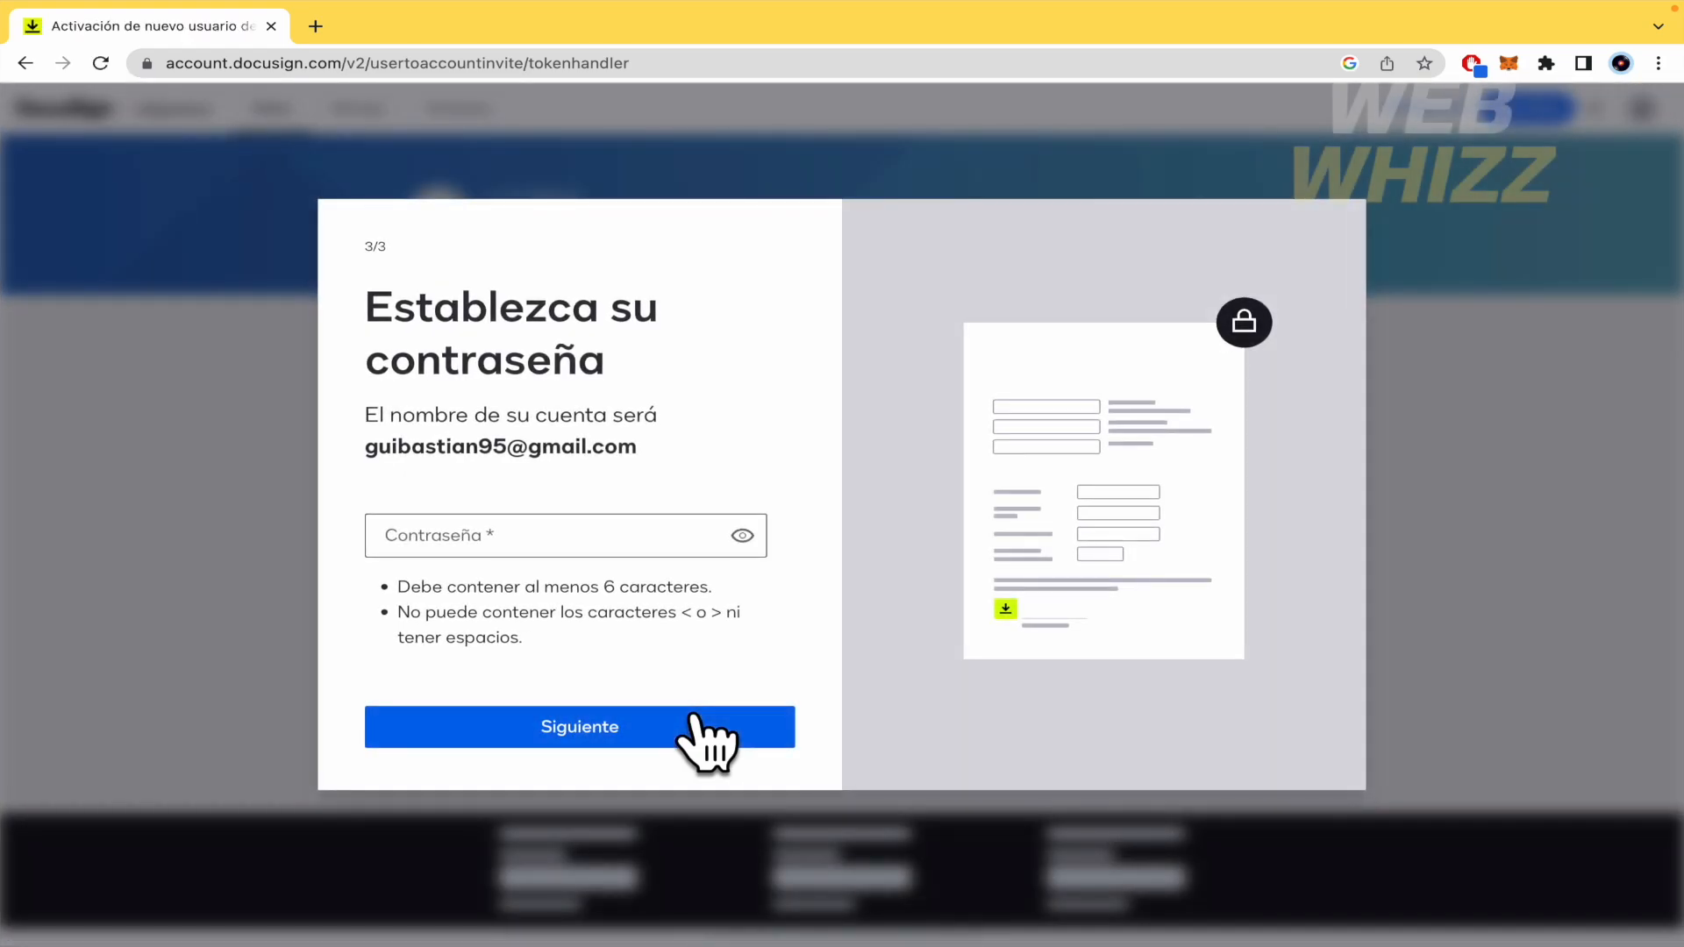
pyautogui.click(630, 530)
pyautogui.write('G********')
pyautogui.click(671, 732)
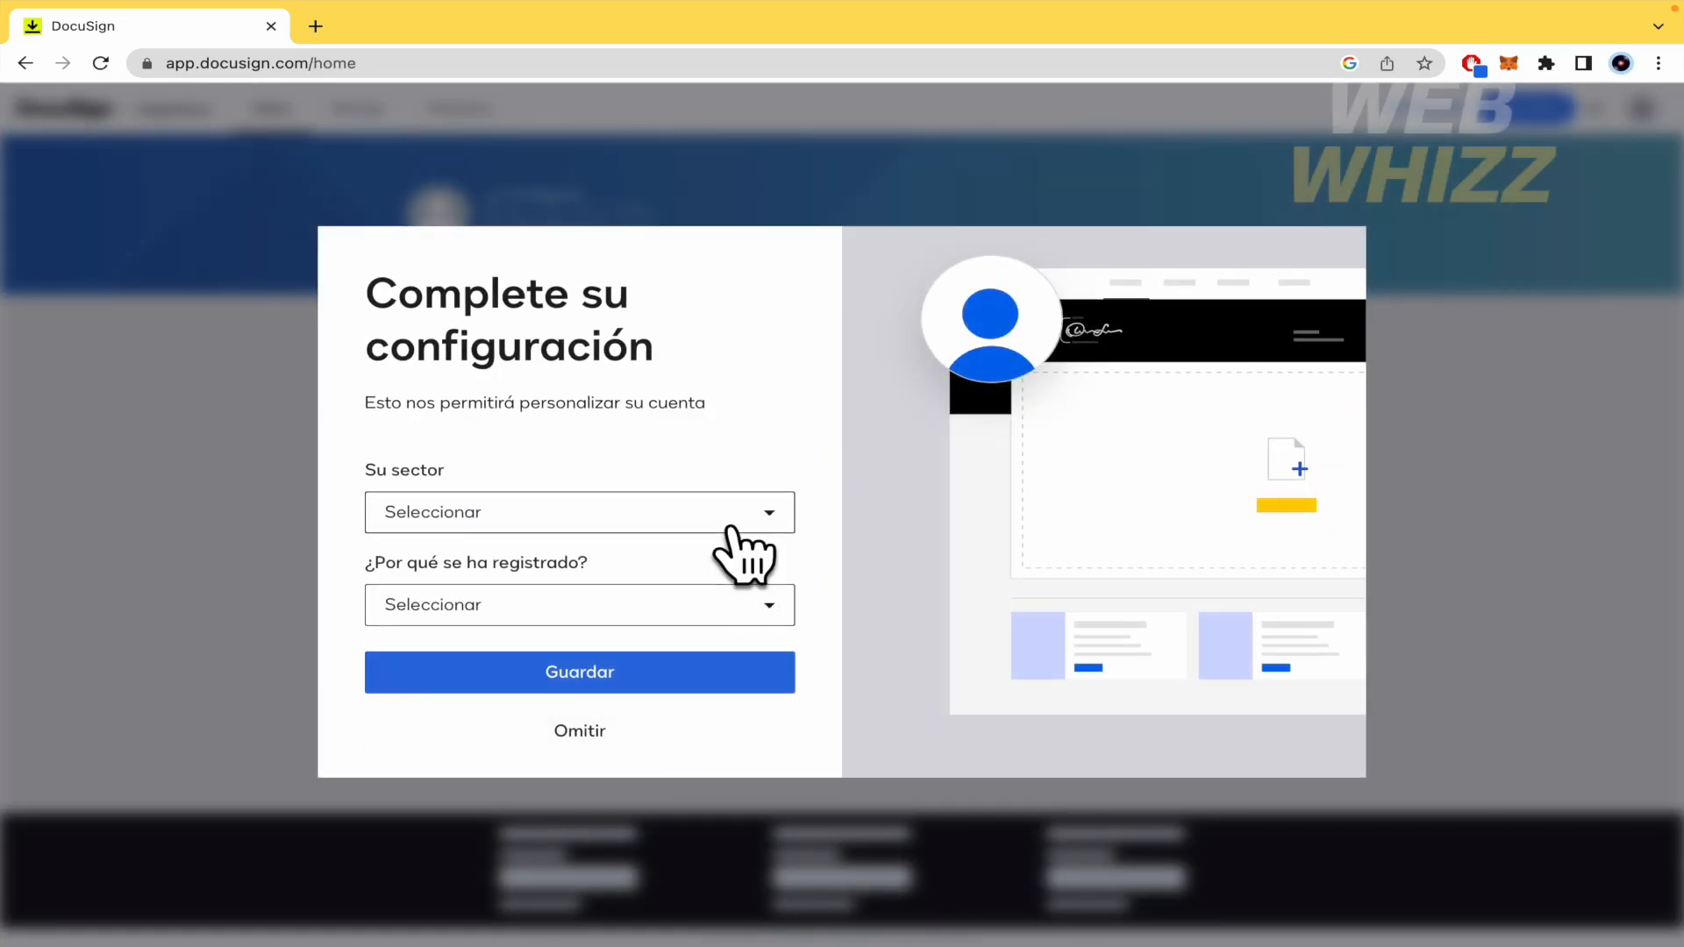
# - Choose sector Educación and reason 'sign a document today', save, and skip the tour
pyautogui.click(710, 512)
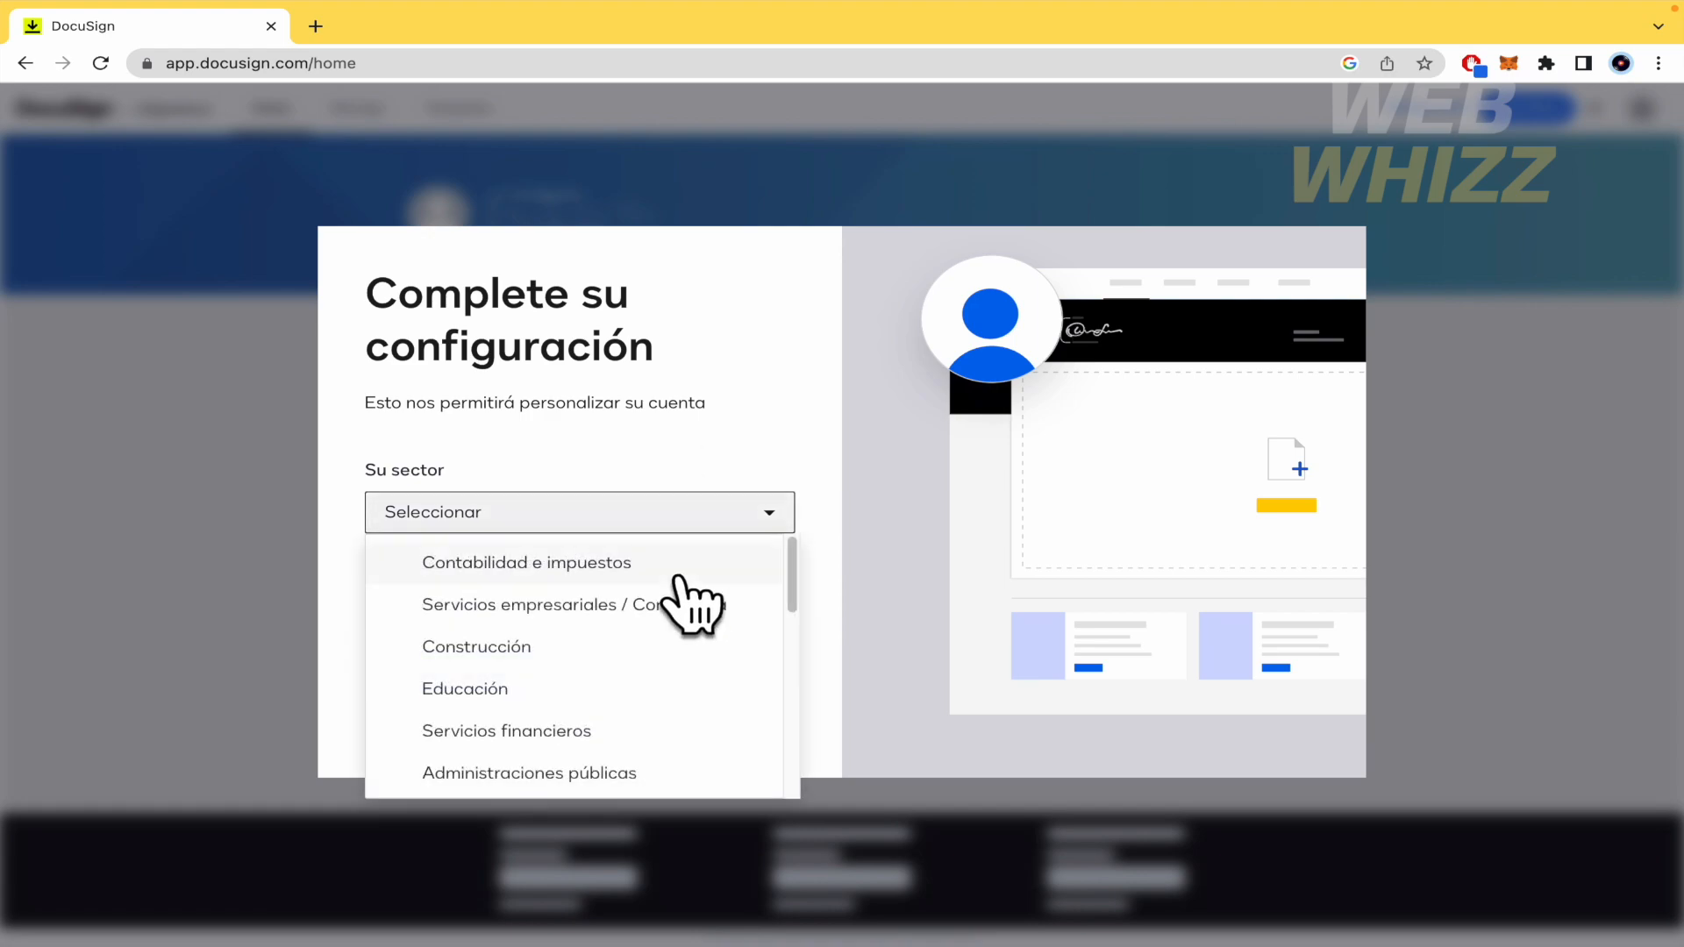
pyautogui.scroll(-1, 657, 676)
pyautogui.click(640, 674)
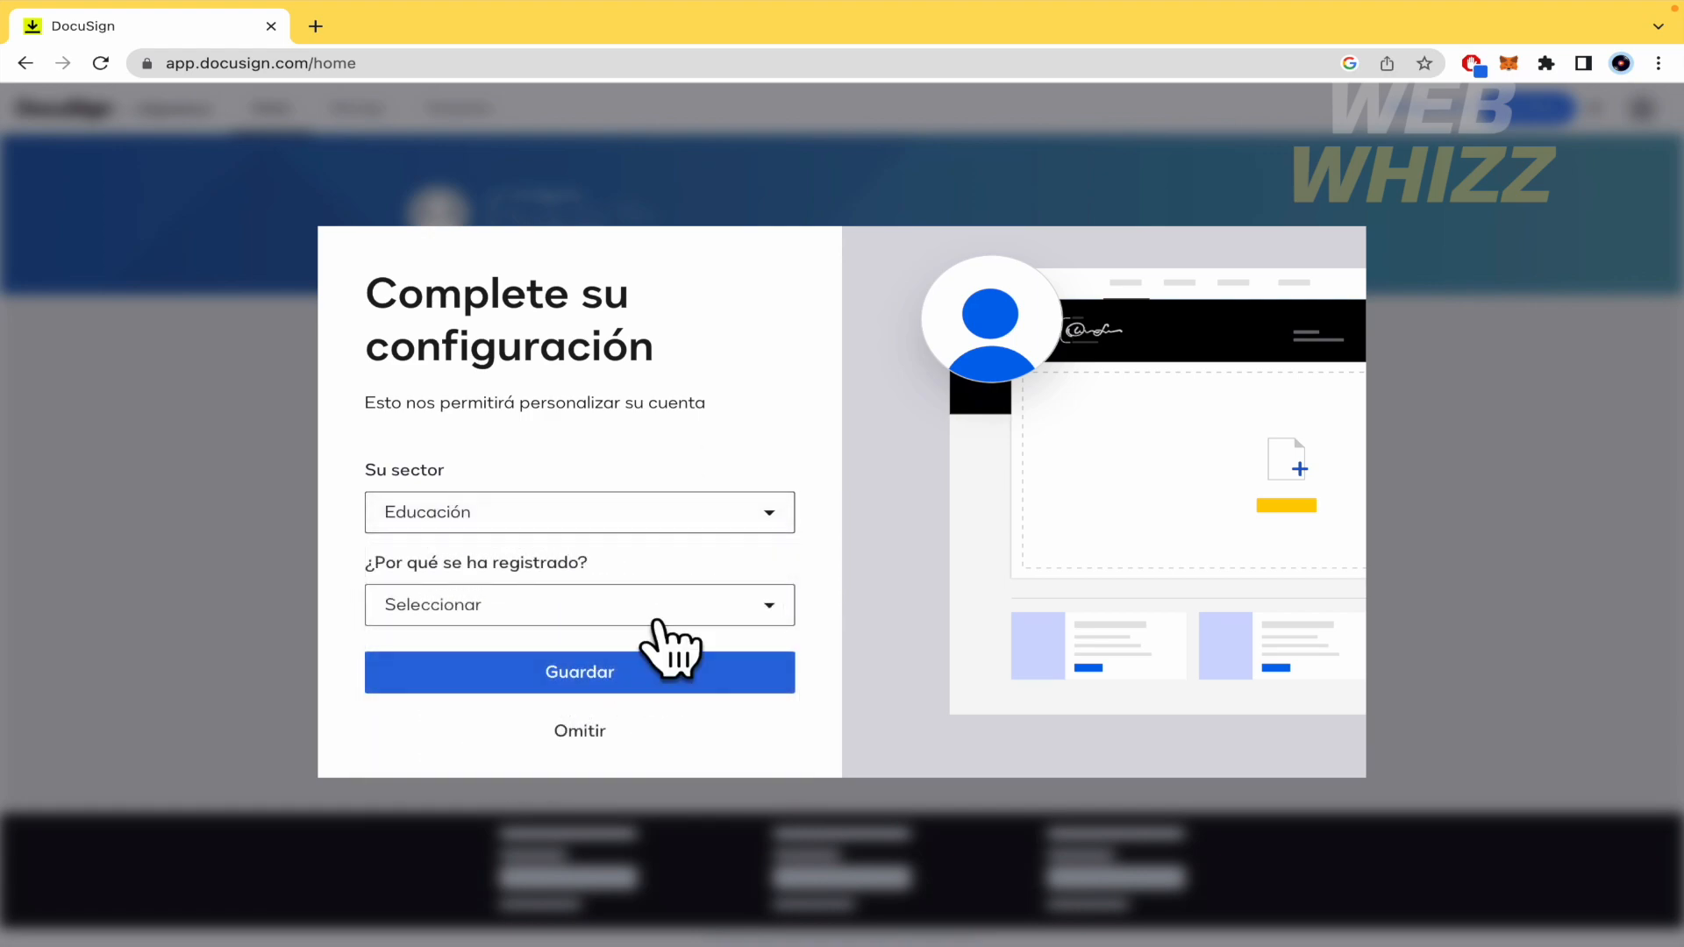
pyautogui.click(664, 619)
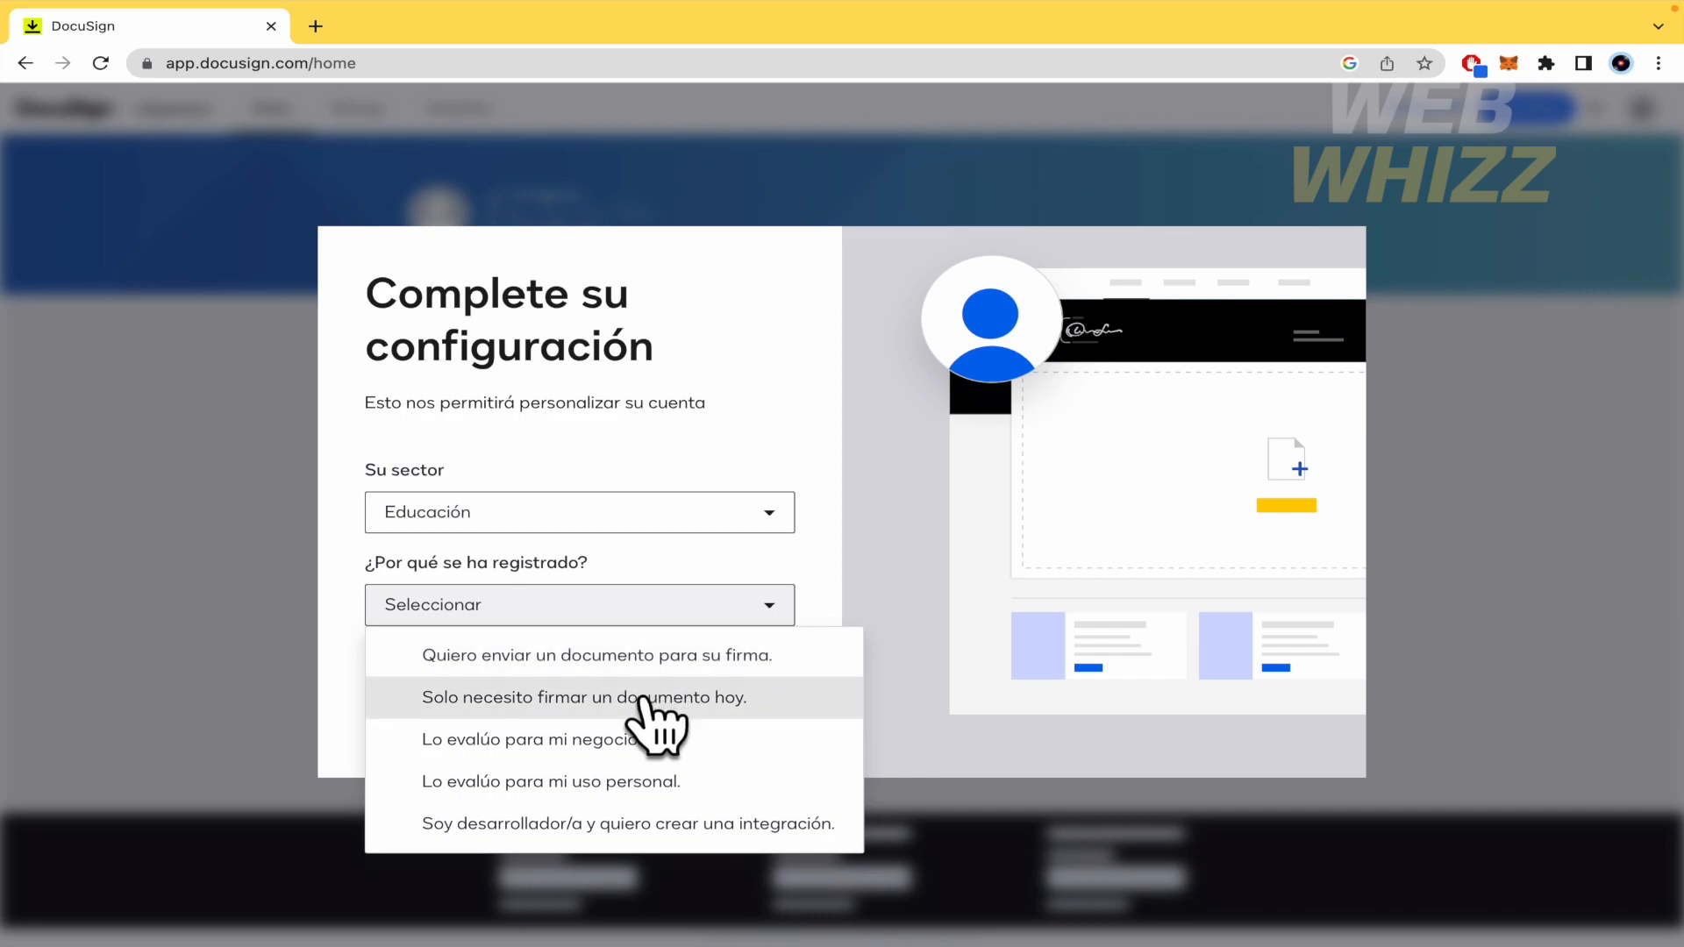
pyautogui.click(644, 702)
pyautogui.click(692, 677)
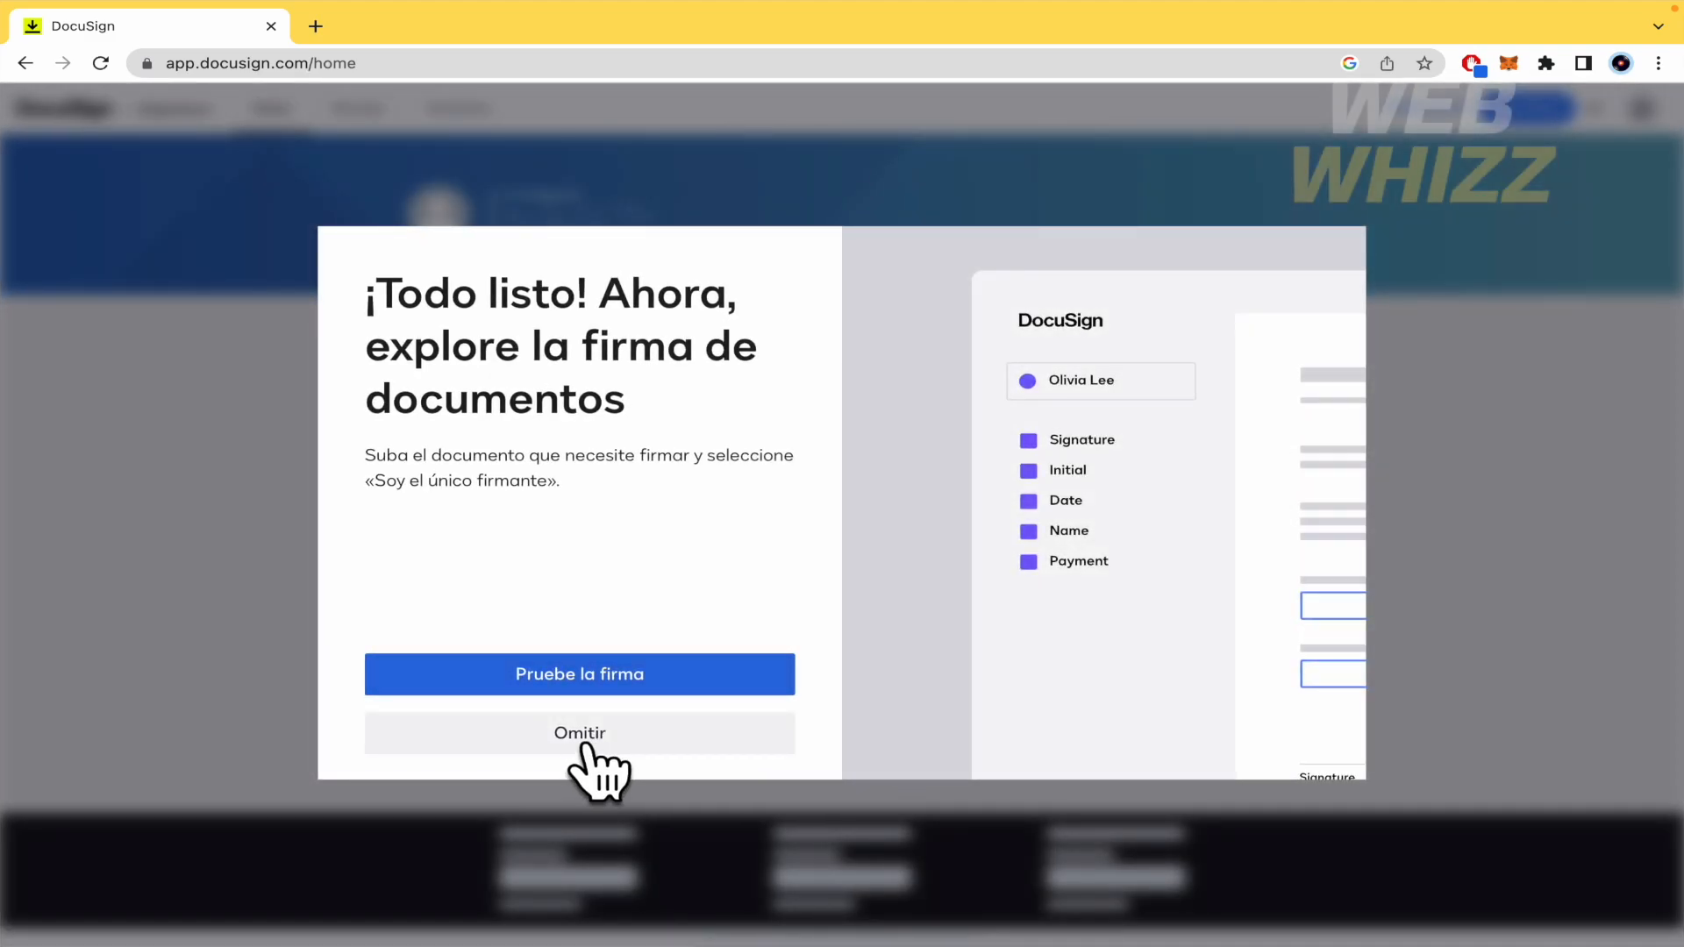
pyautogui.click(581, 737)
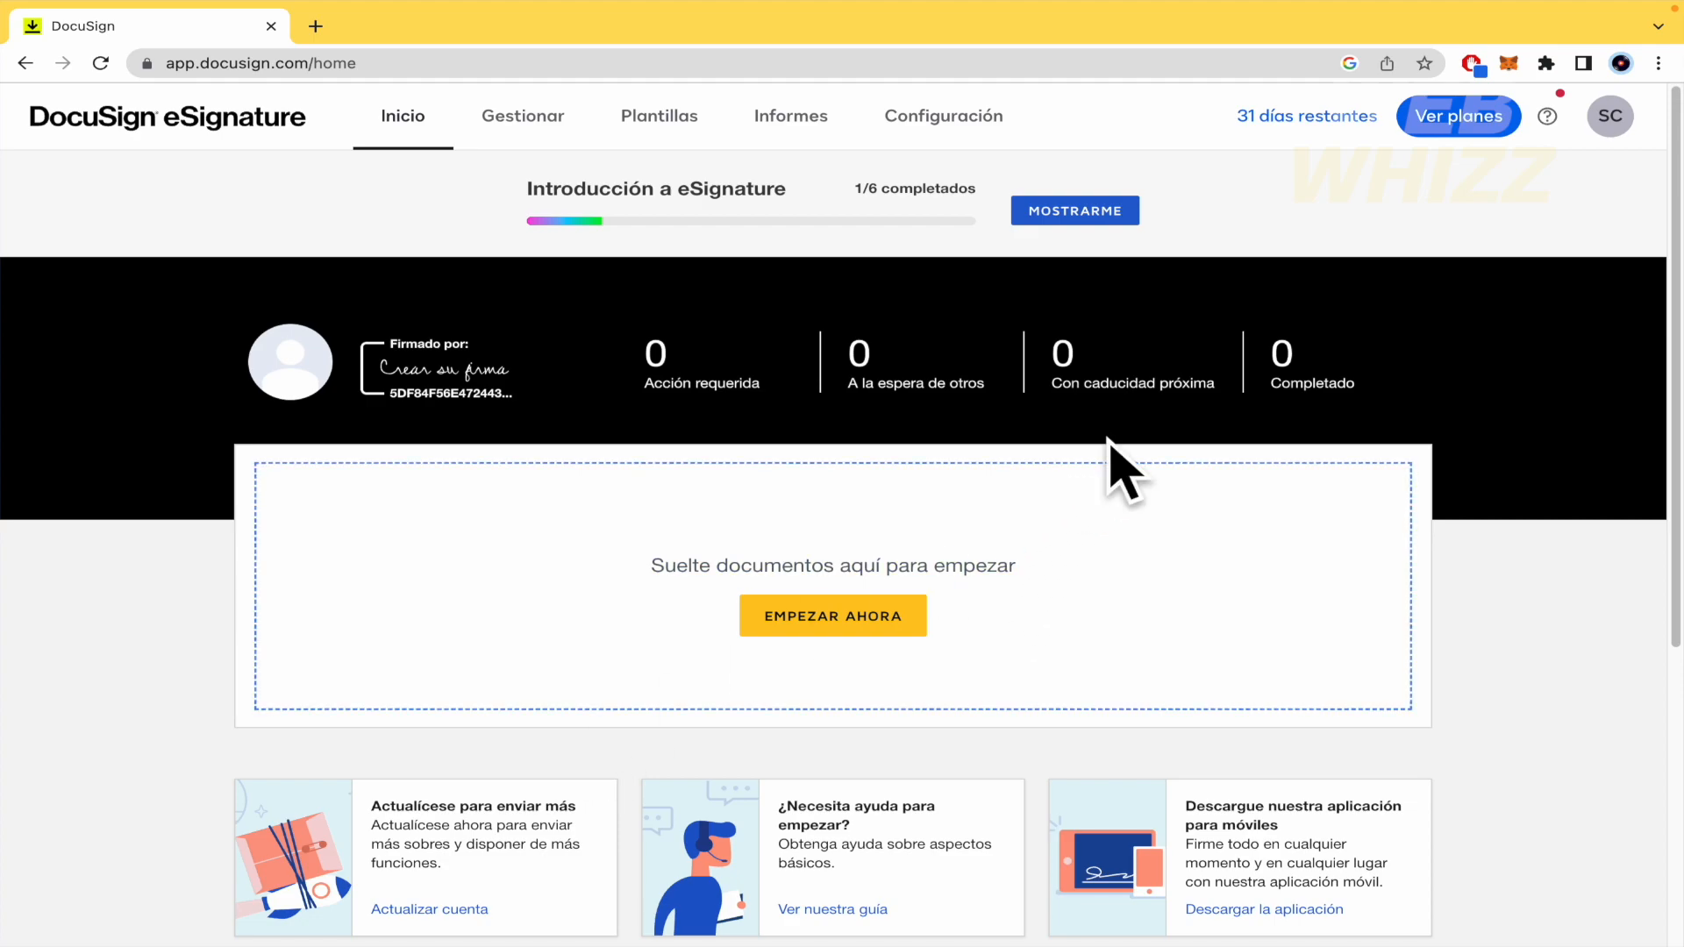
# - Change the Idioma to English in Configuración regional, save, and return to Home
pyautogui.click(1603, 125)
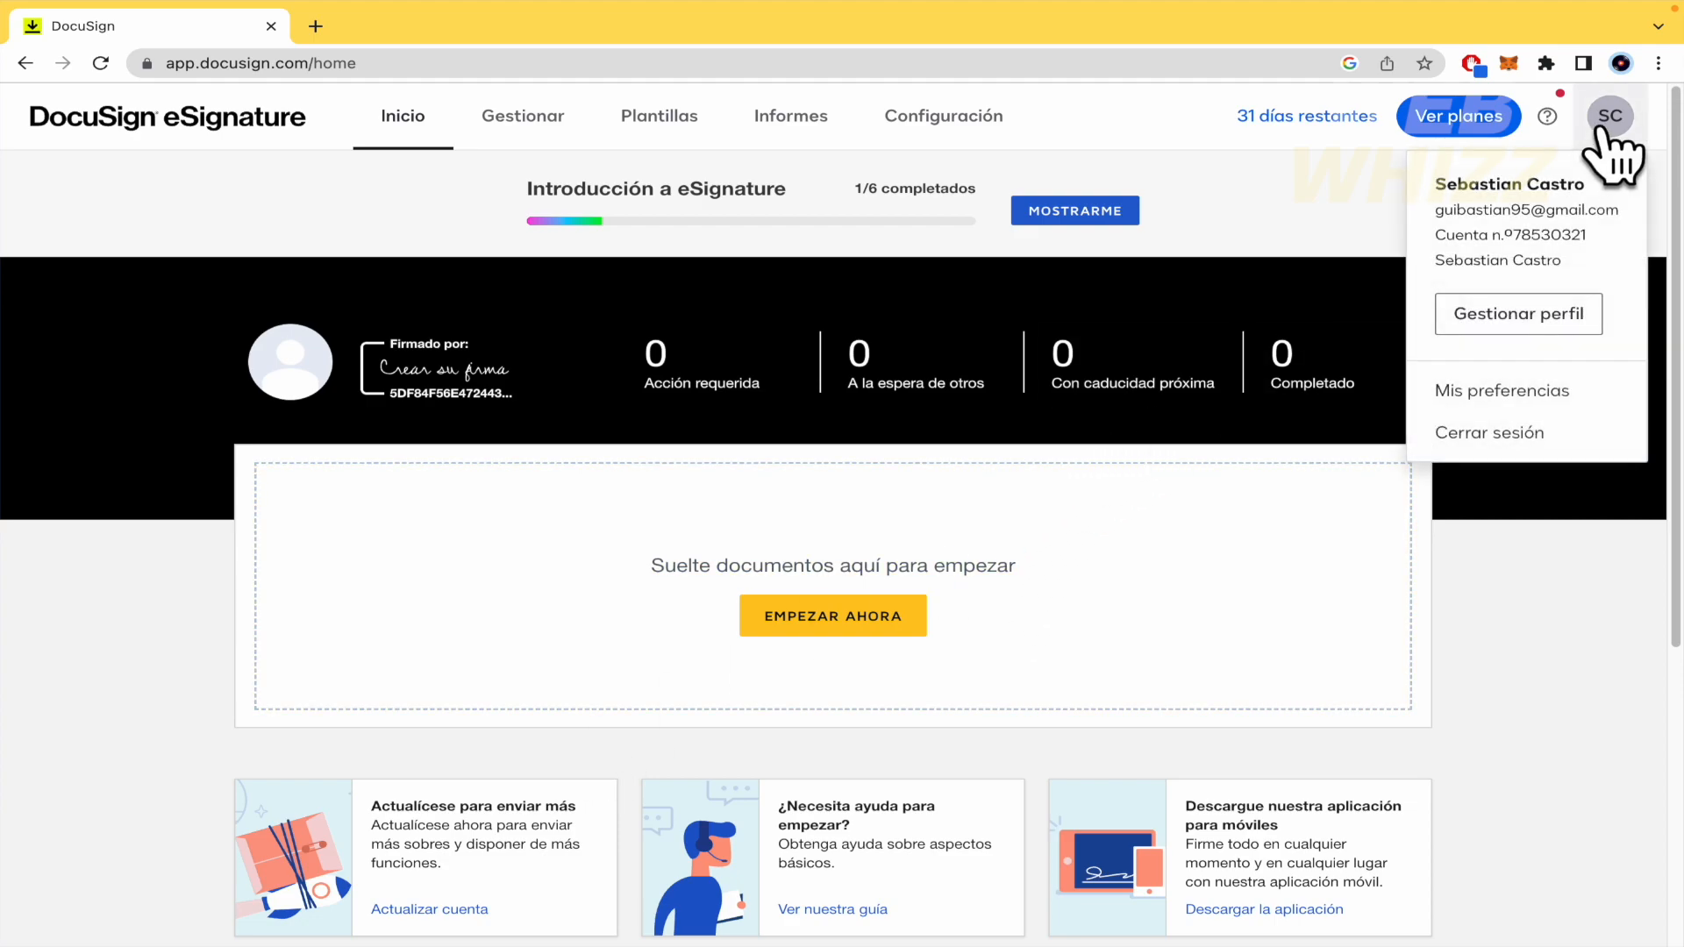
pyautogui.click(1526, 390)
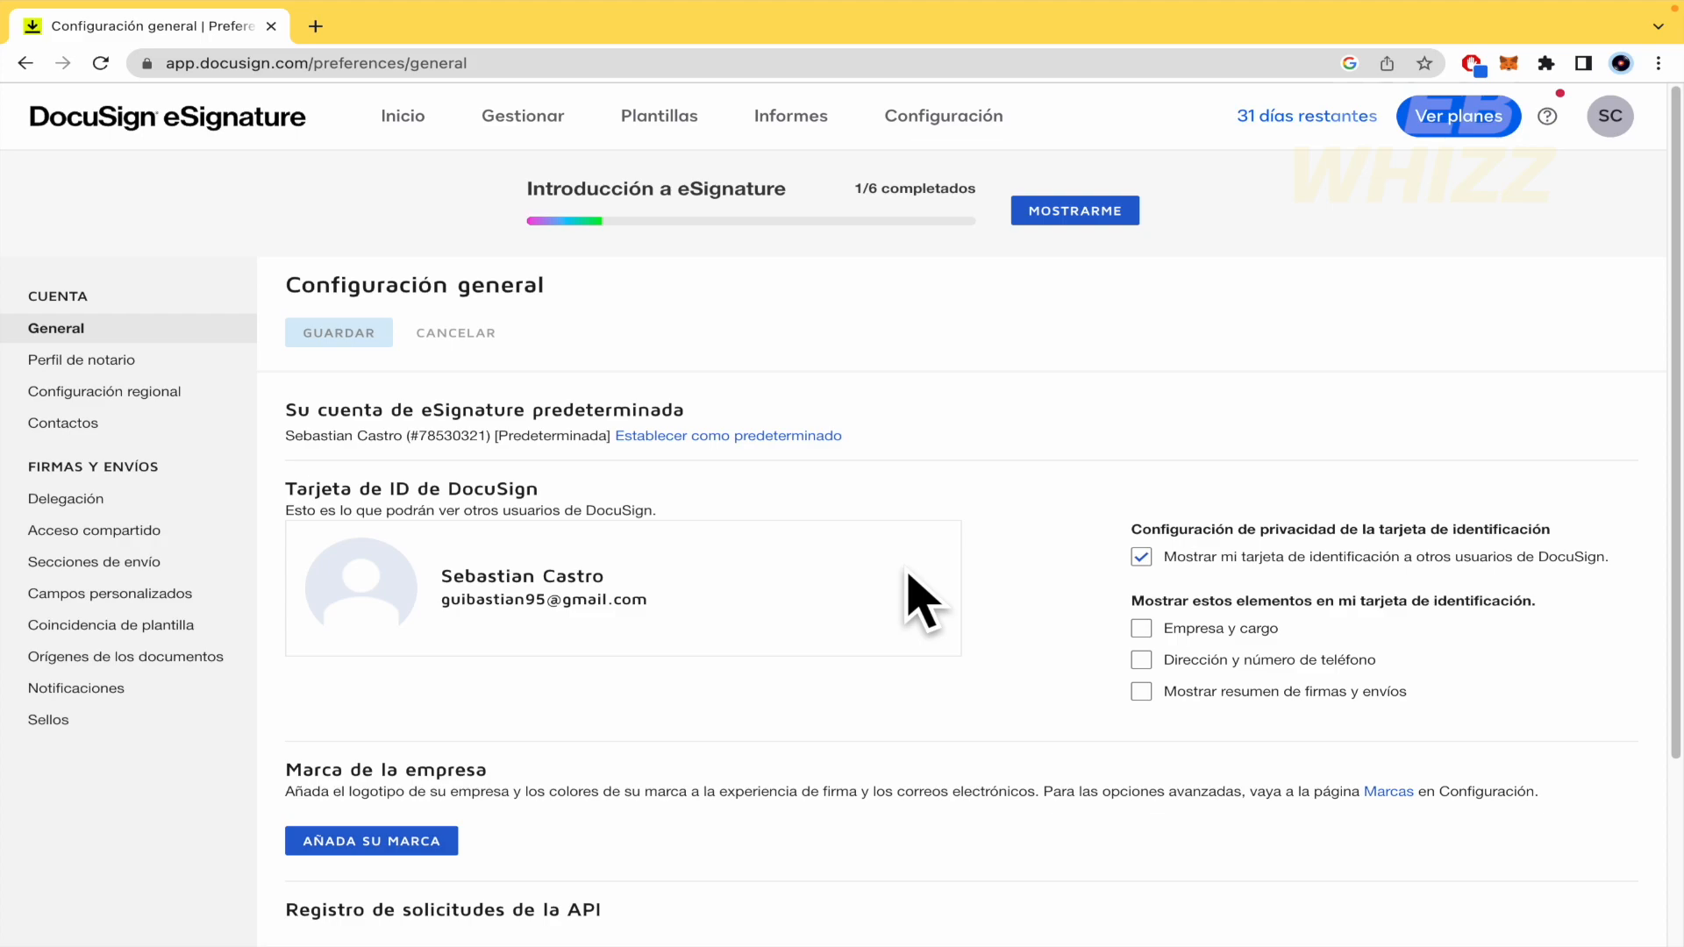
pyautogui.scroll(-3, 857, 703)
pyautogui.scroll(1, 857, 702)
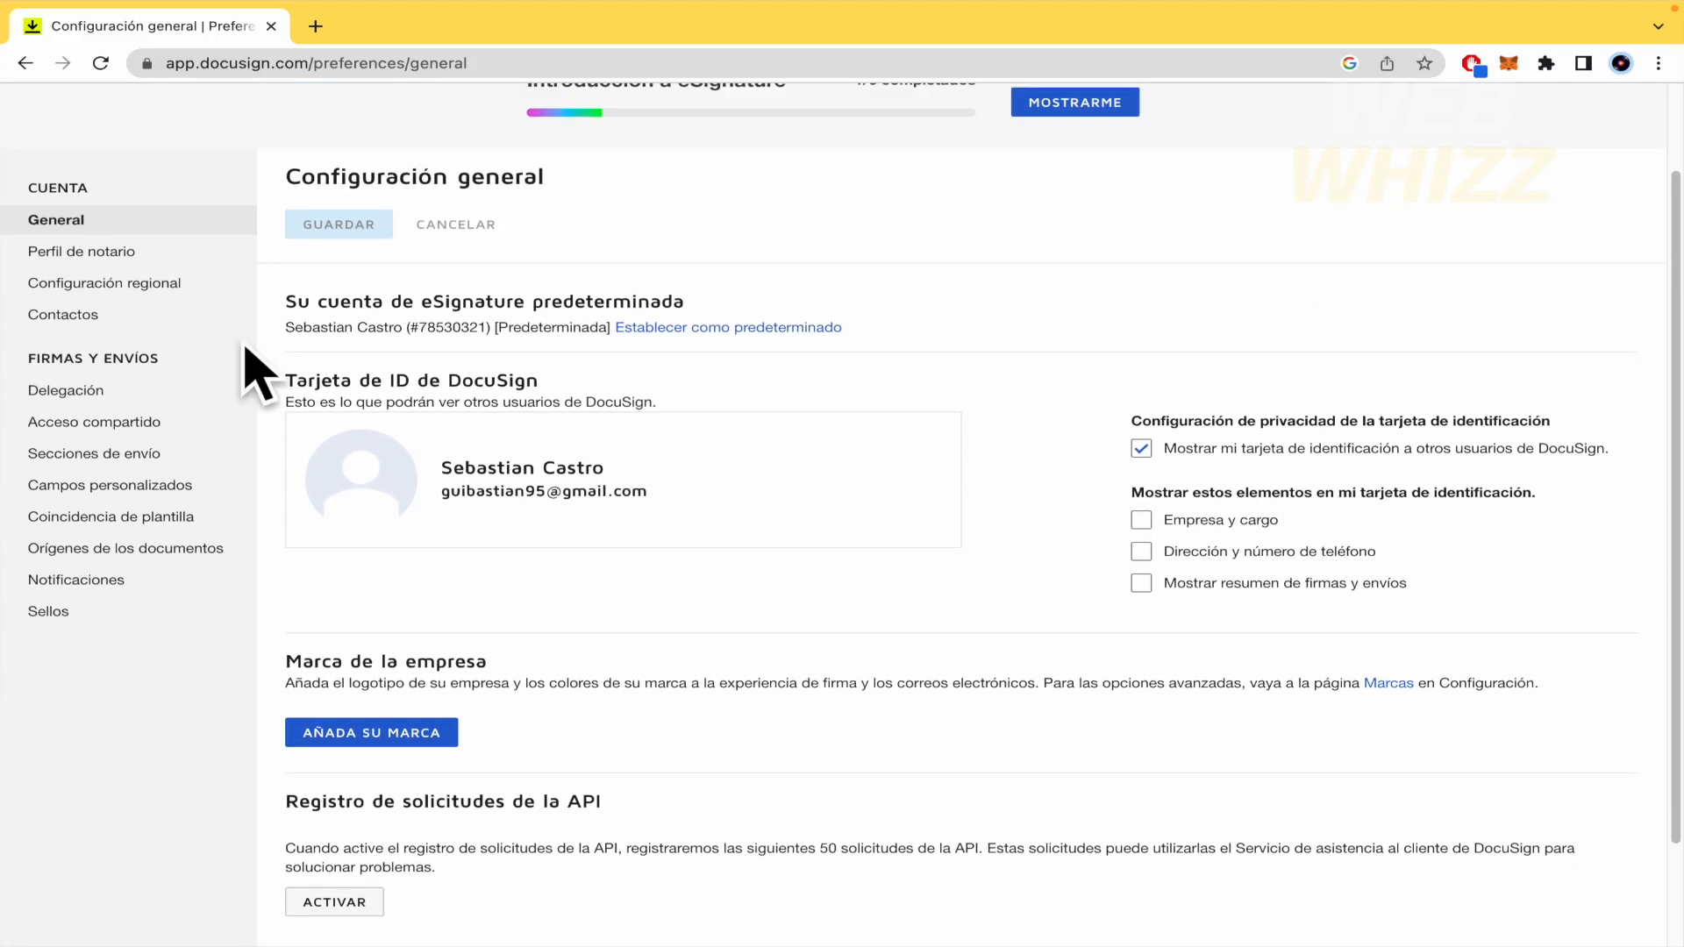
pyautogui.click(197, 284)
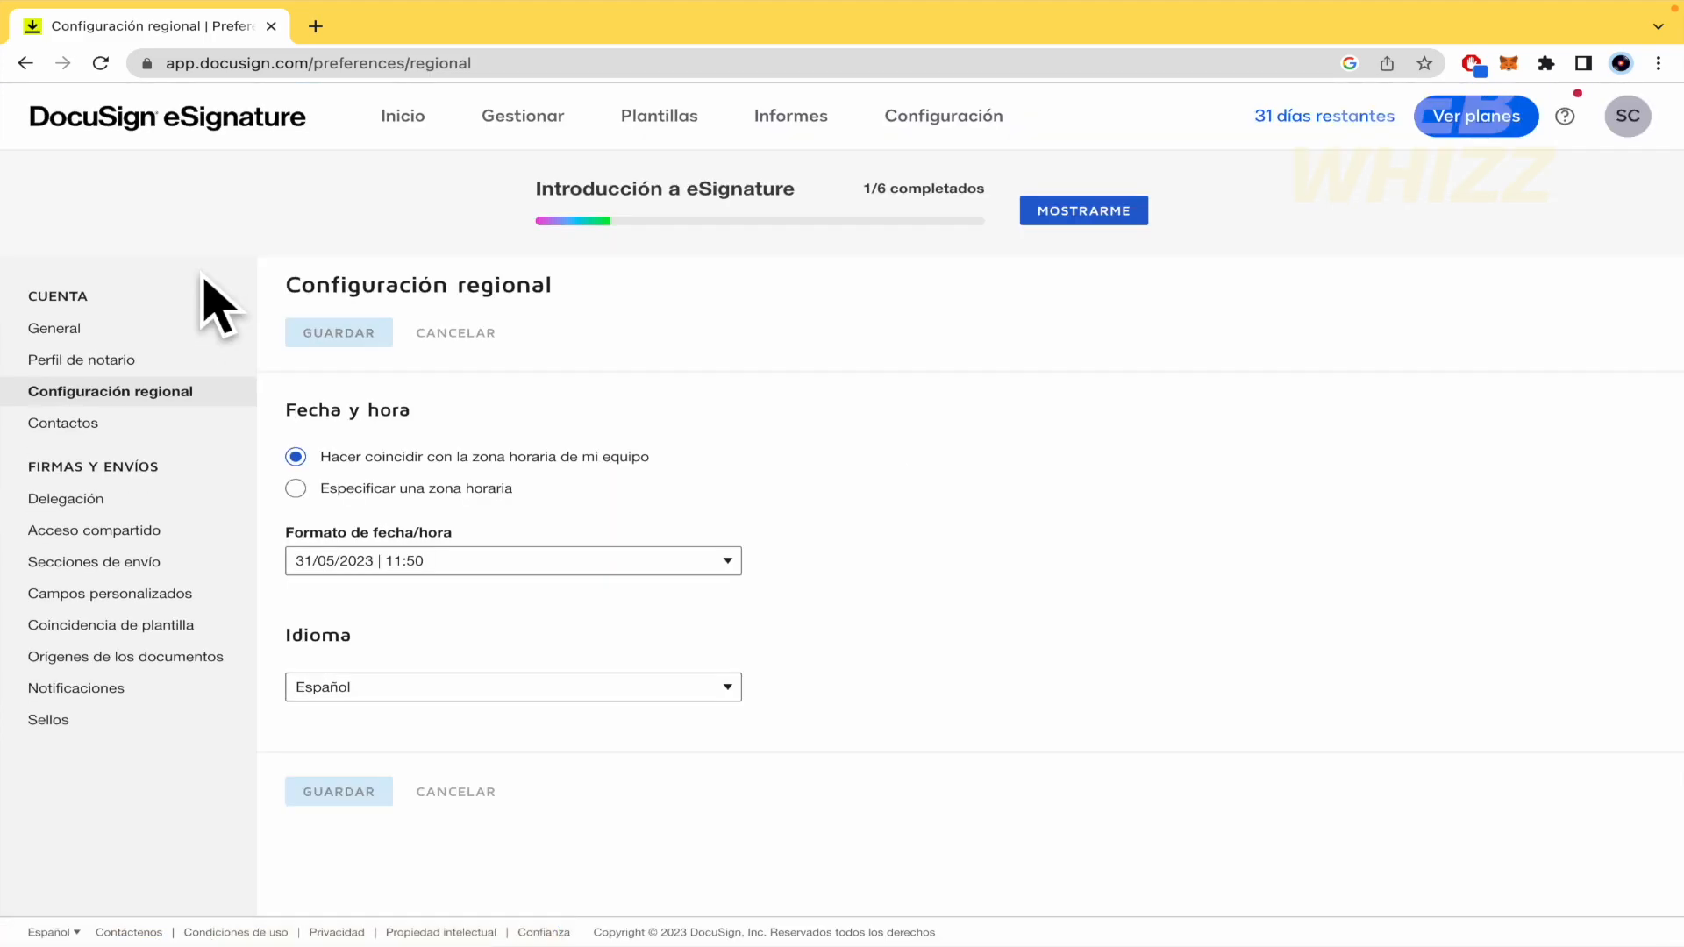
pyautogui.click(572, 684)
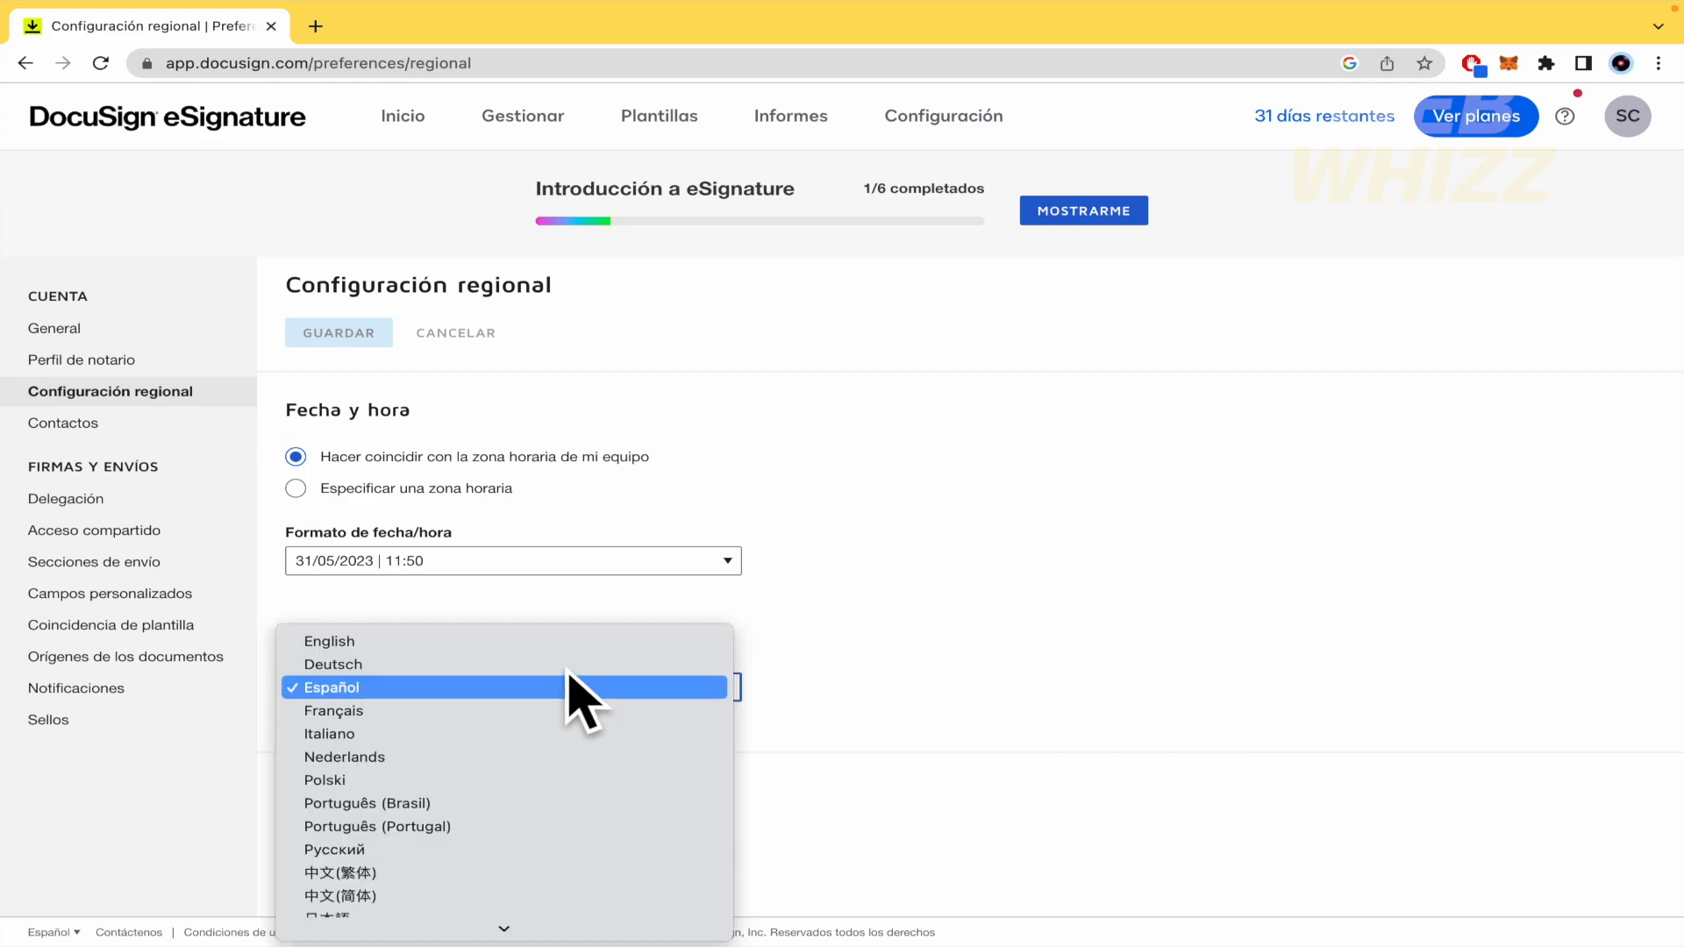
pyautogui.click(561, 641)
pyautogui.click(360, 793)
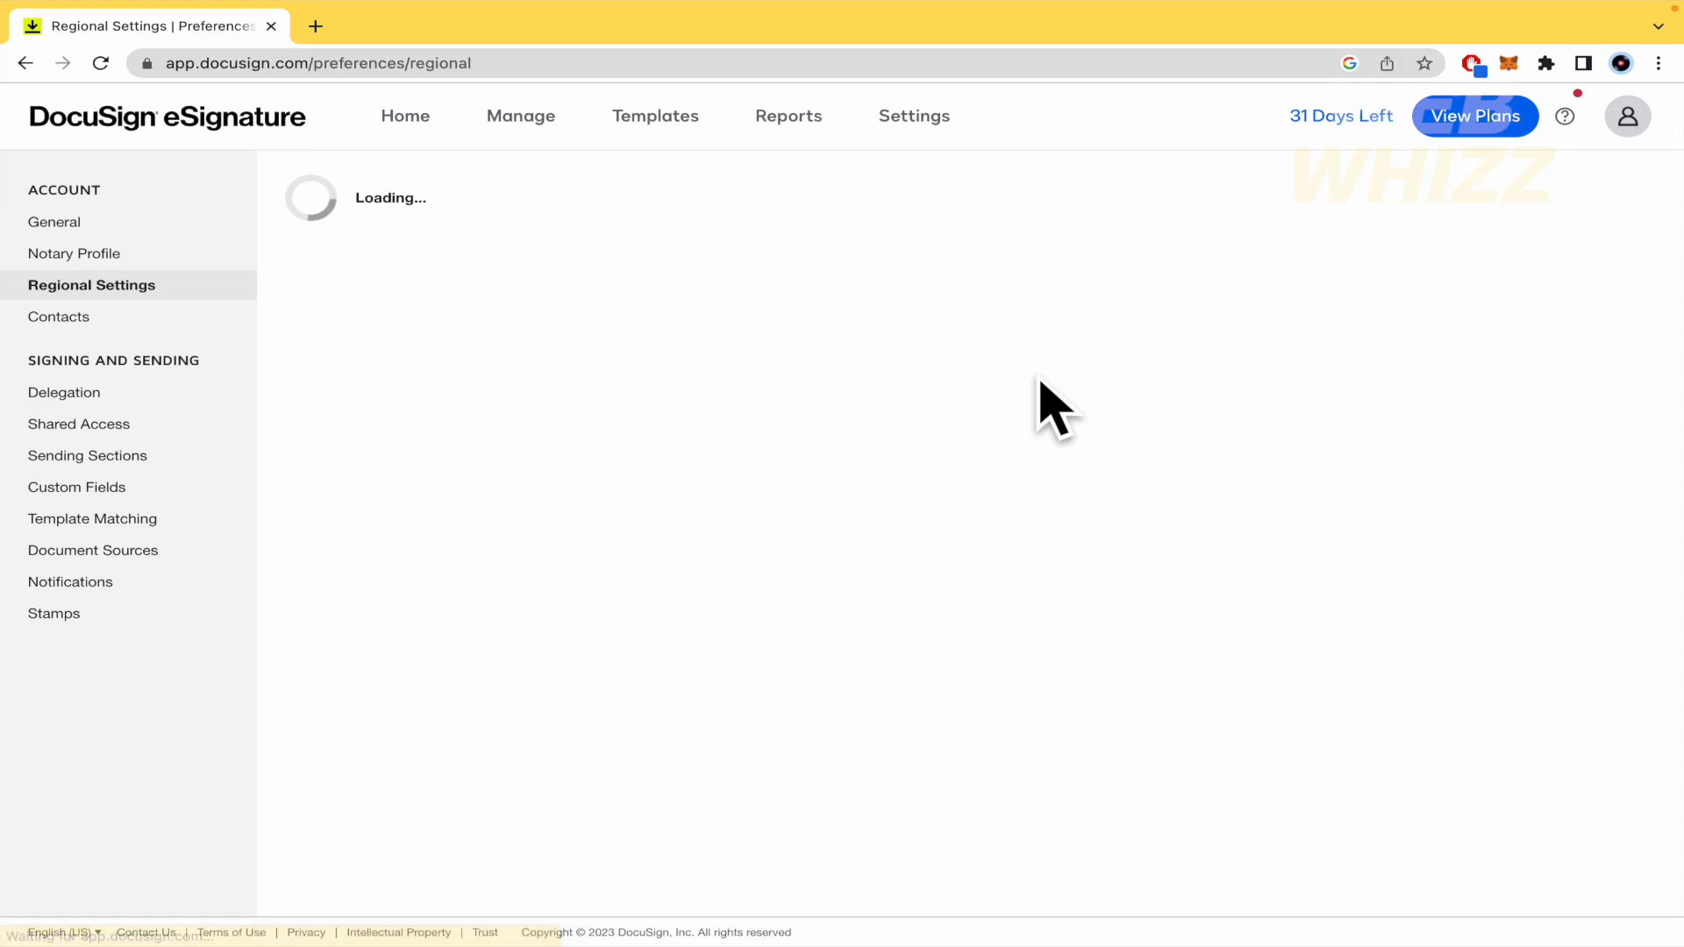
pyautogui.click(251, 128)
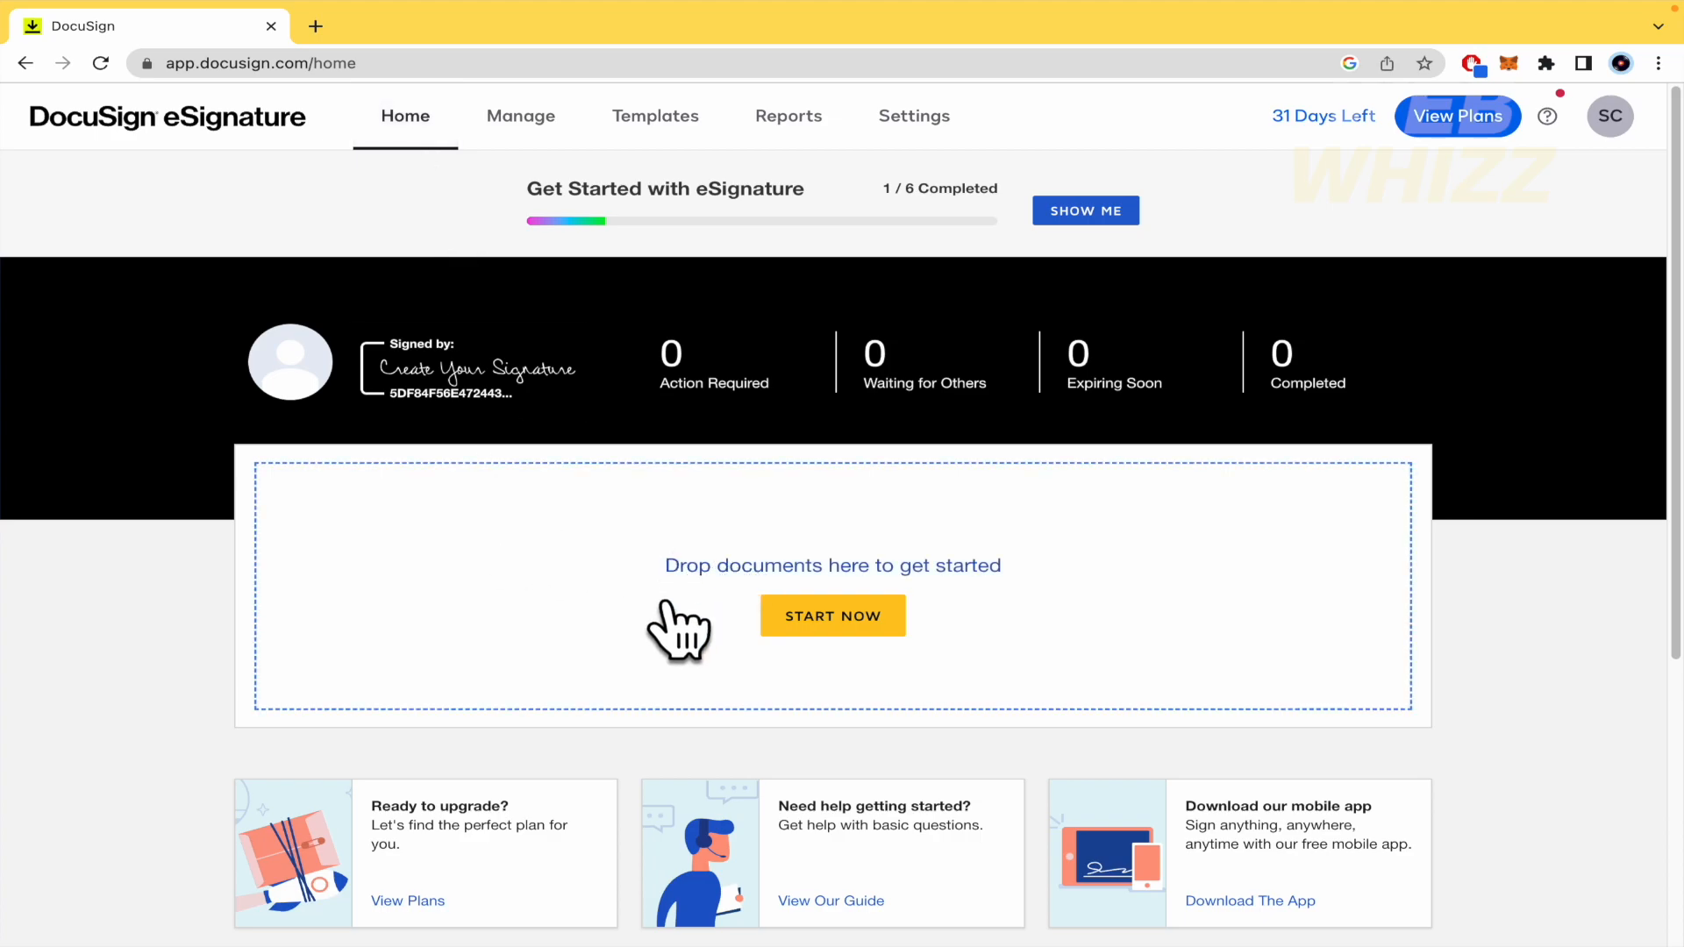
# - Go to the Manage tab to view the empty envelope Inbox
pyautogui.scroll(-2, 763, 666)
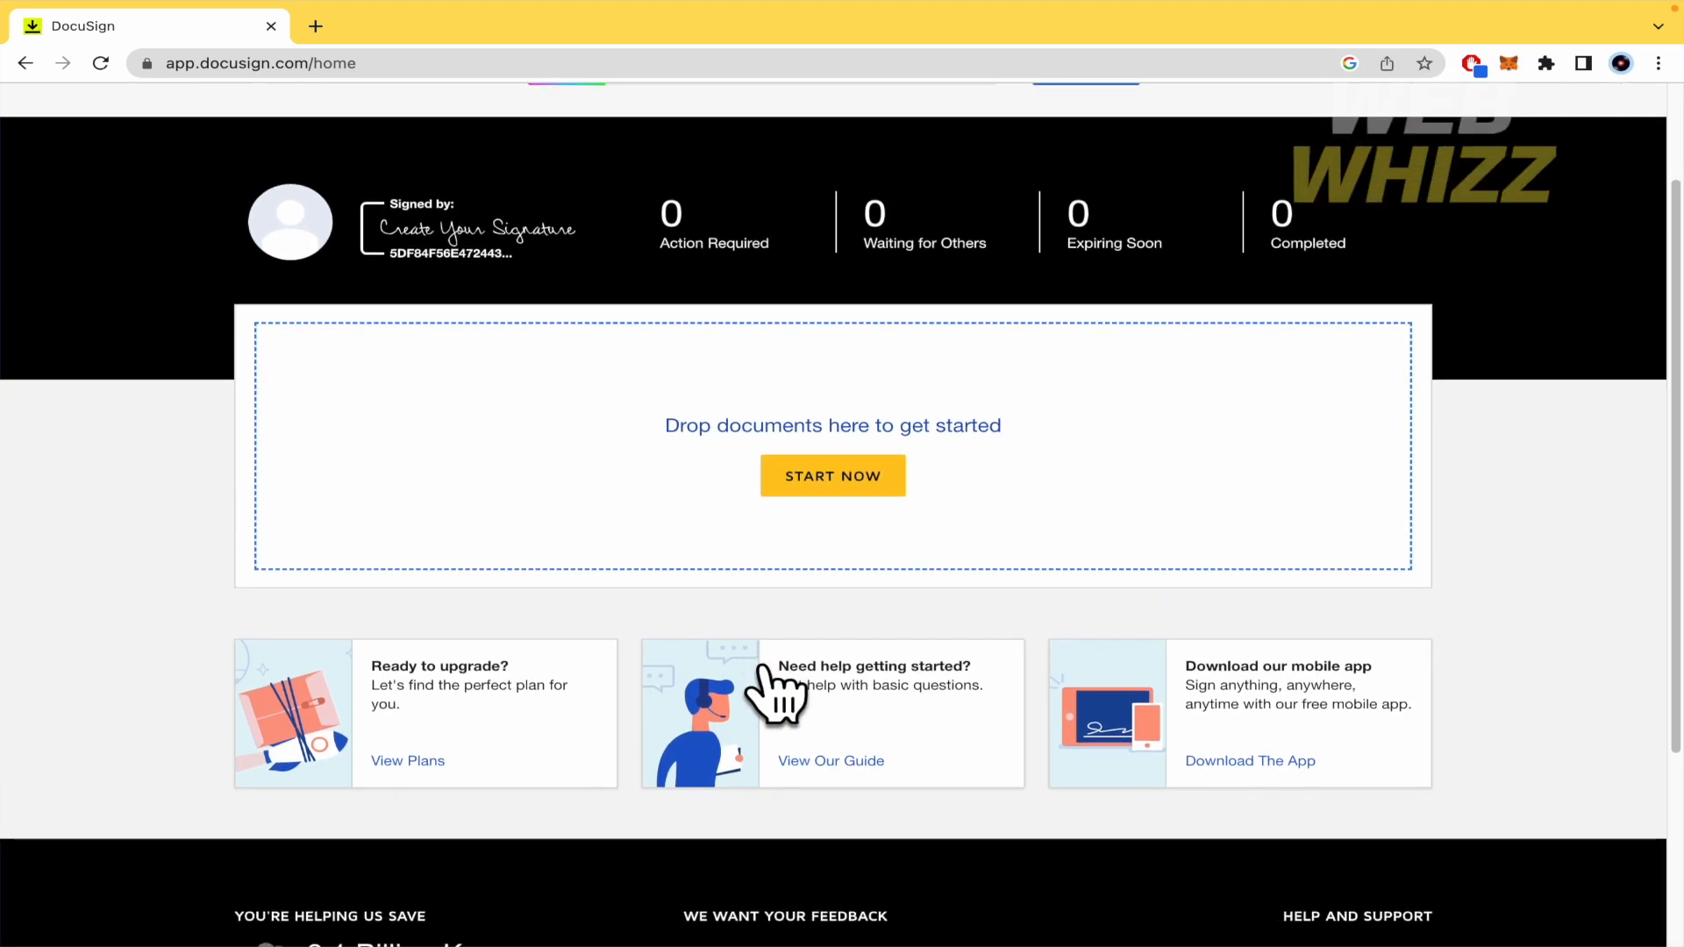
pyautogui.scroll(2, 669, 631)
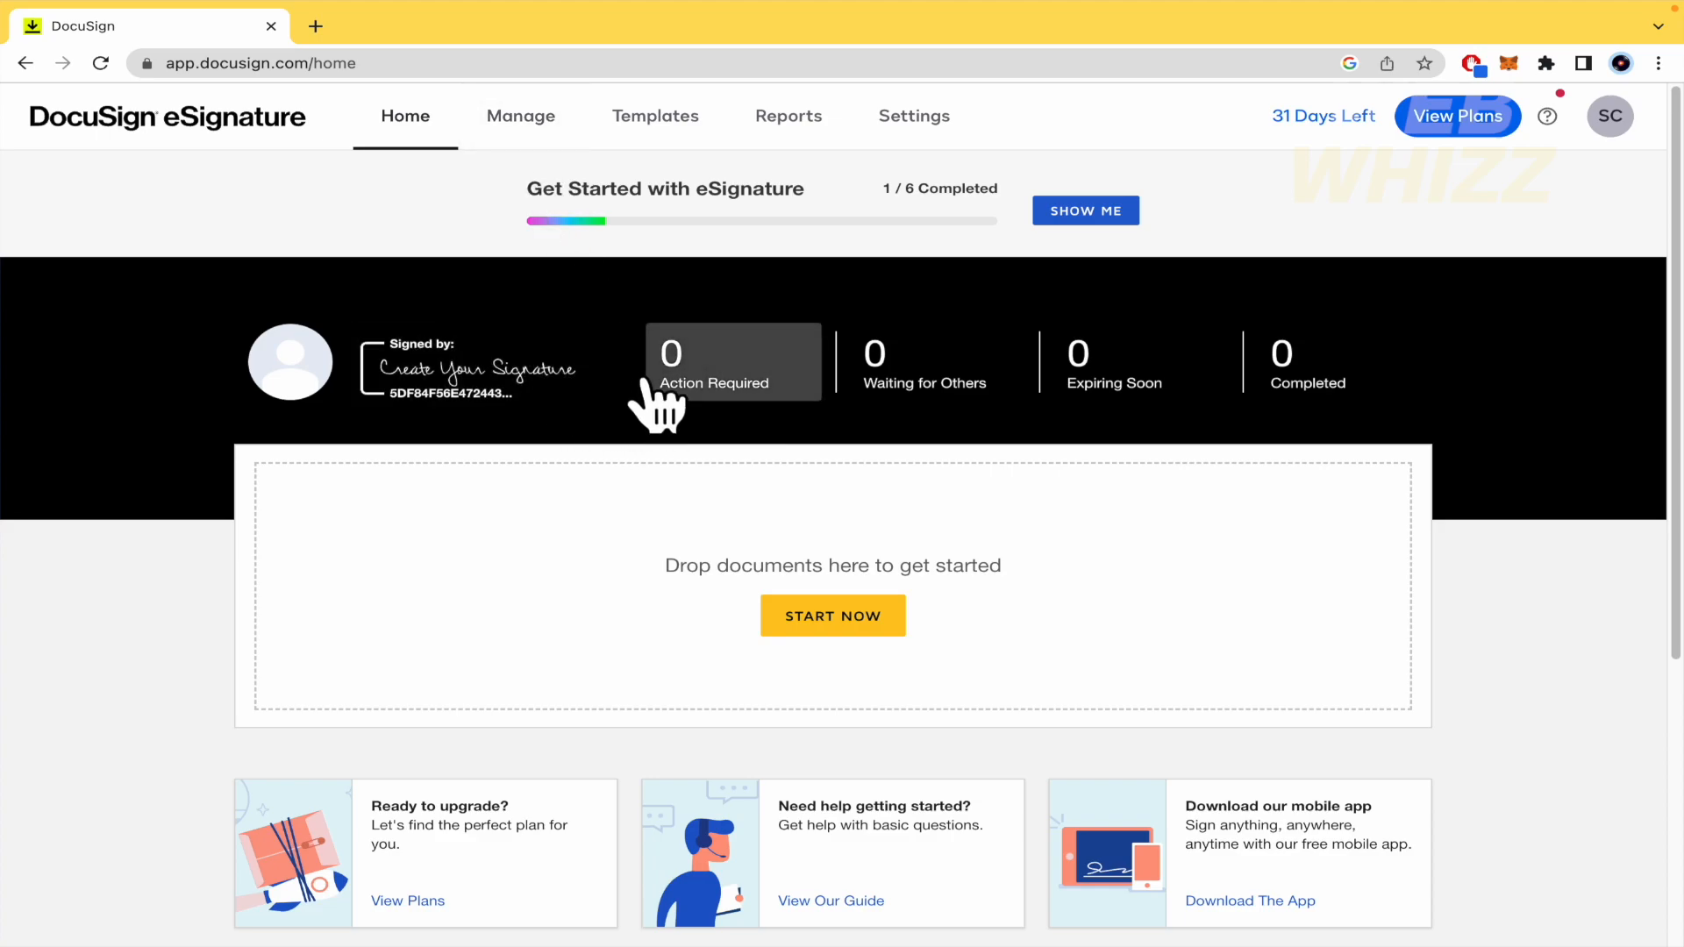
pyautogui.moveTo(615, 363)
pyautogui.mouseDown()
pyautogui.moveTo(1380, 398)
pyautogui.moveTo(1482, 366)
pyautogui.mouseUp()
pyautogui.click(1561, 370)
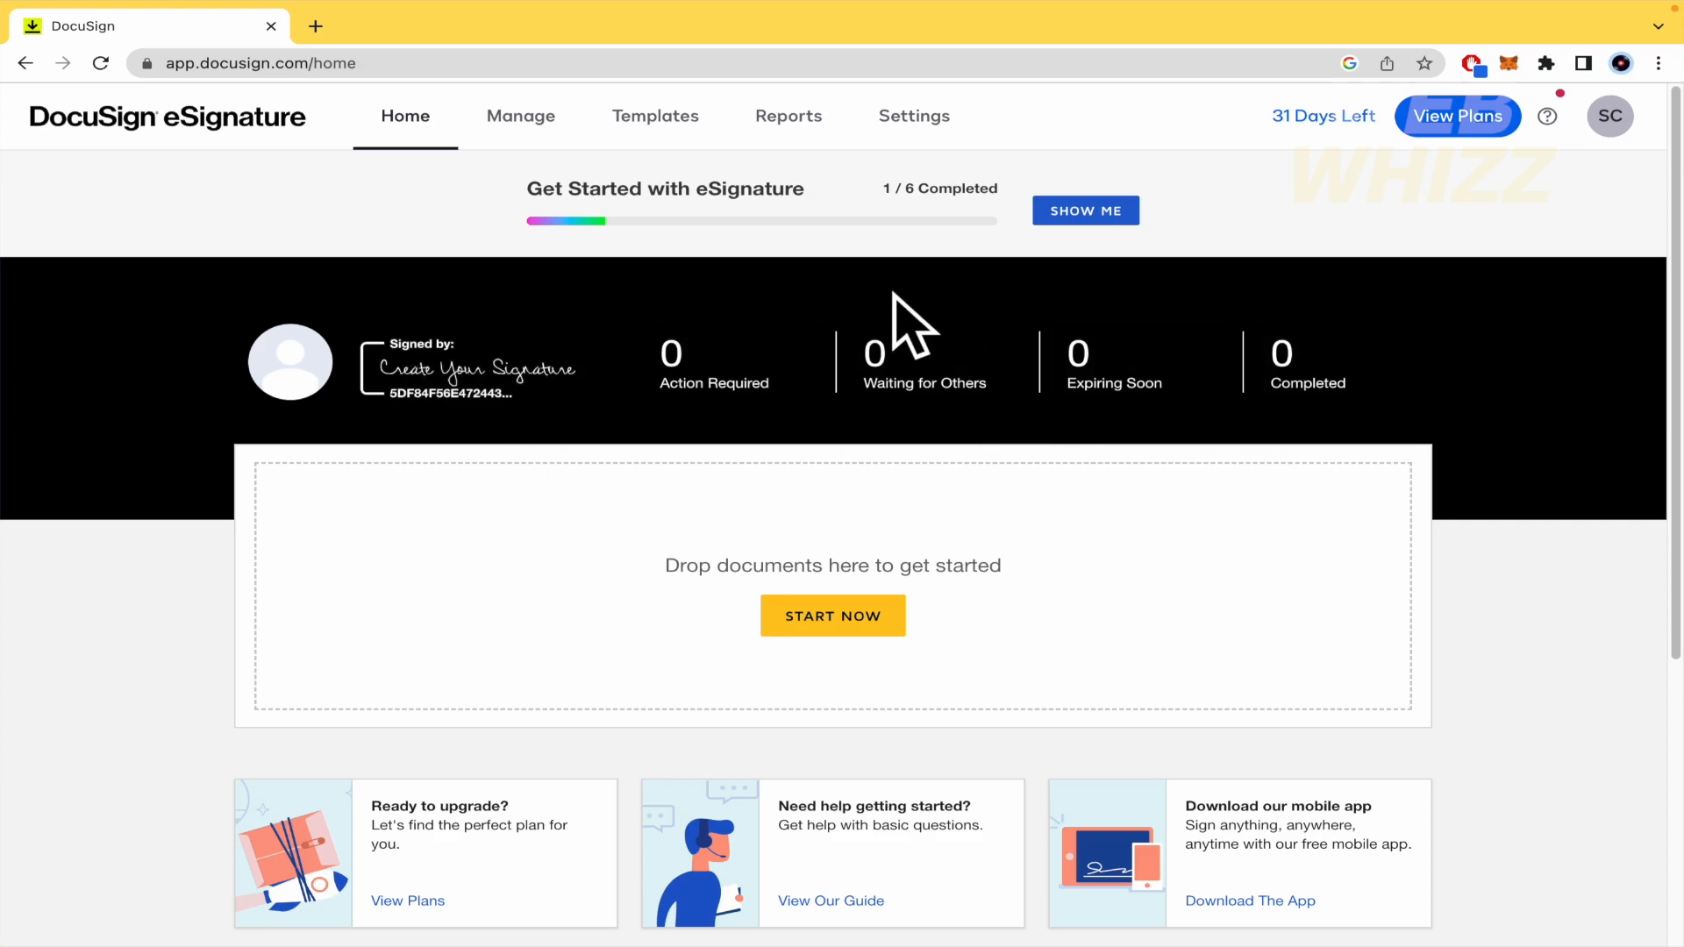
pyautogui.click(518, 123)
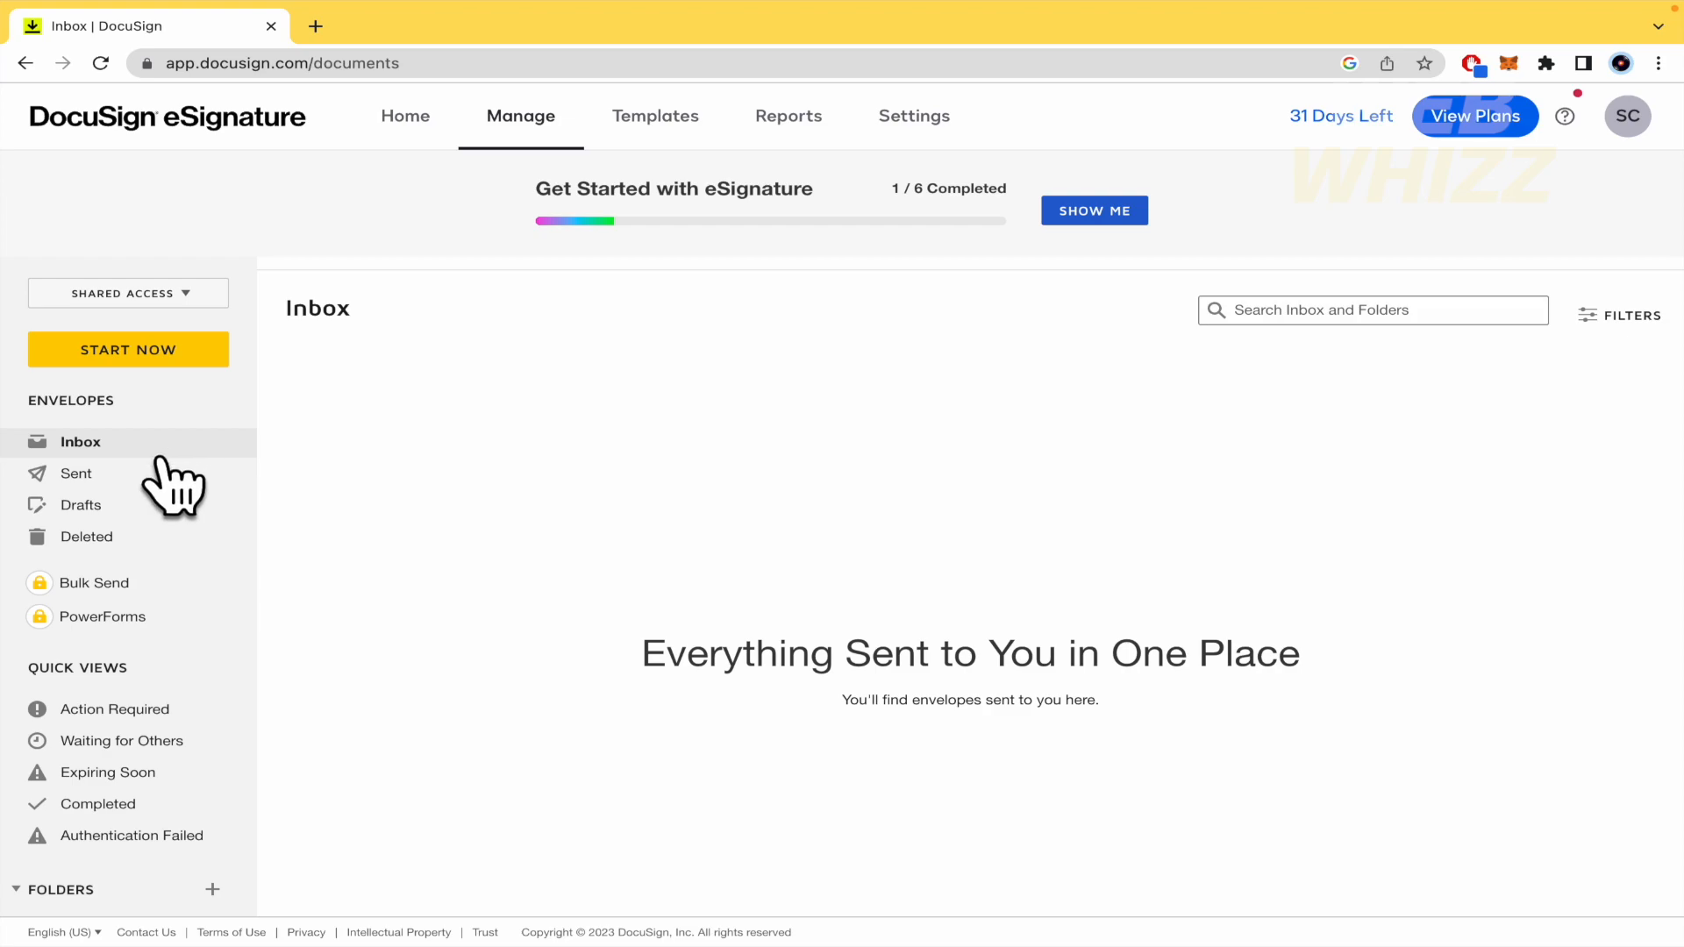
# - Collapse the FOLDERS sidebar section and open the empty Templates page
pyautogui.scroll(-1, 140, 555)
pyautogui.scroll(1, 145, 578)
pyautogui.click(18, 889)
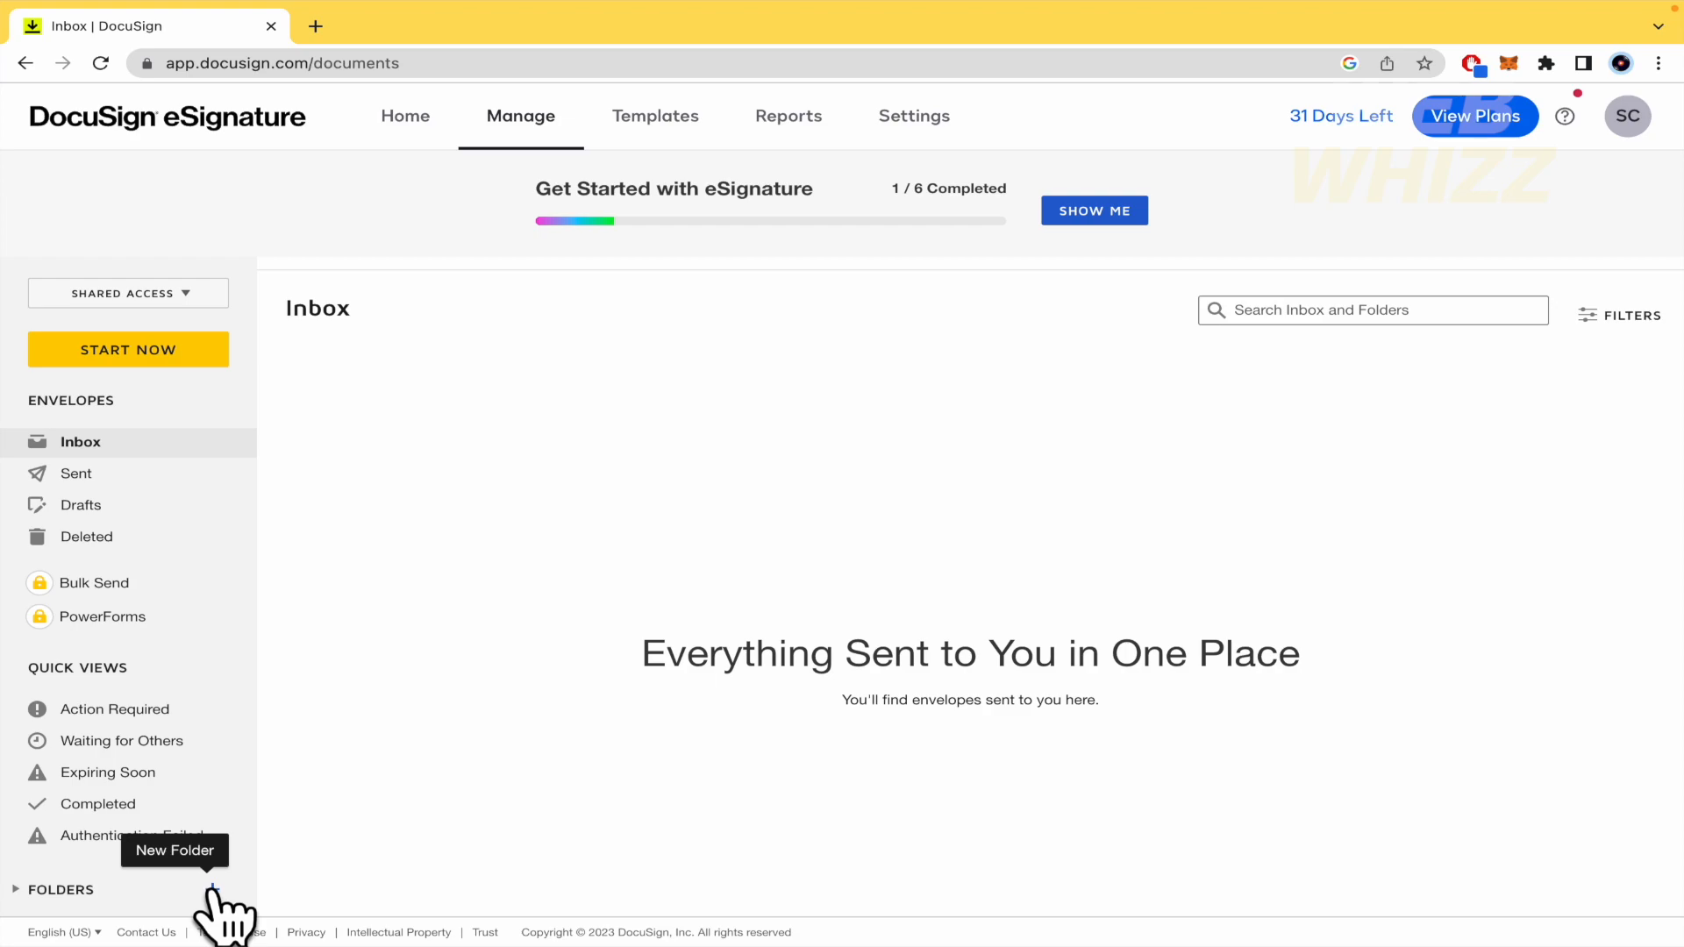
pyautogui.click(636, 132)
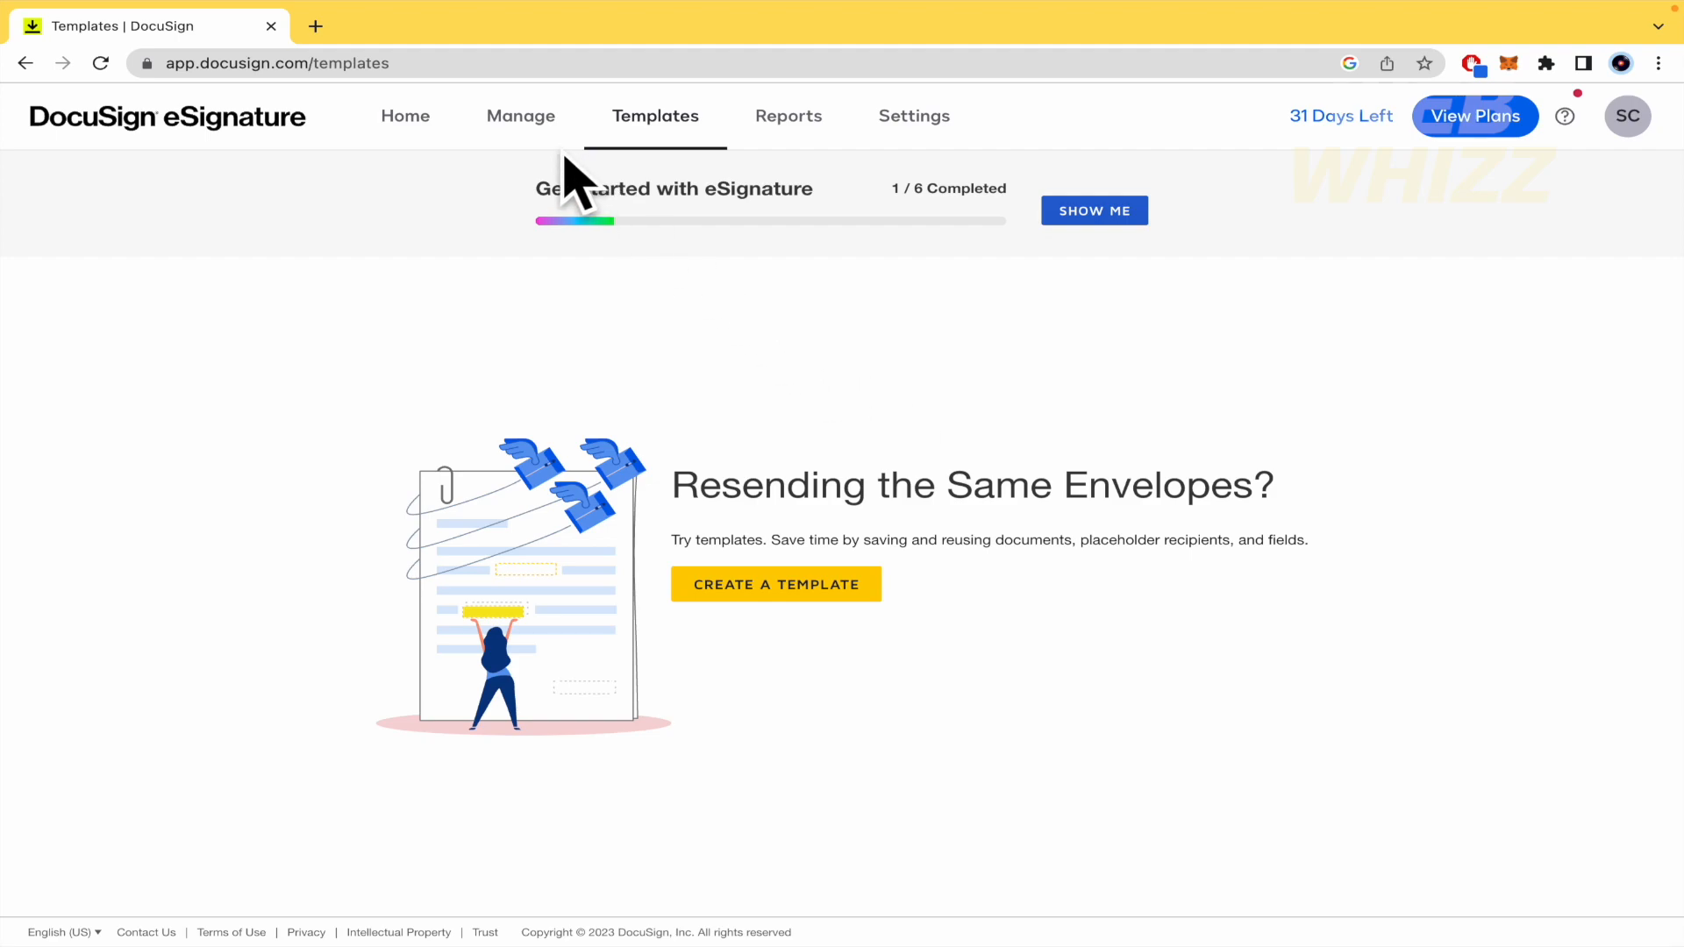
# - Visit Manage, Home and Templates, then open the Reports My dashboard
pyautogui.click(521, 127)
pyautogui.click(427, 132)
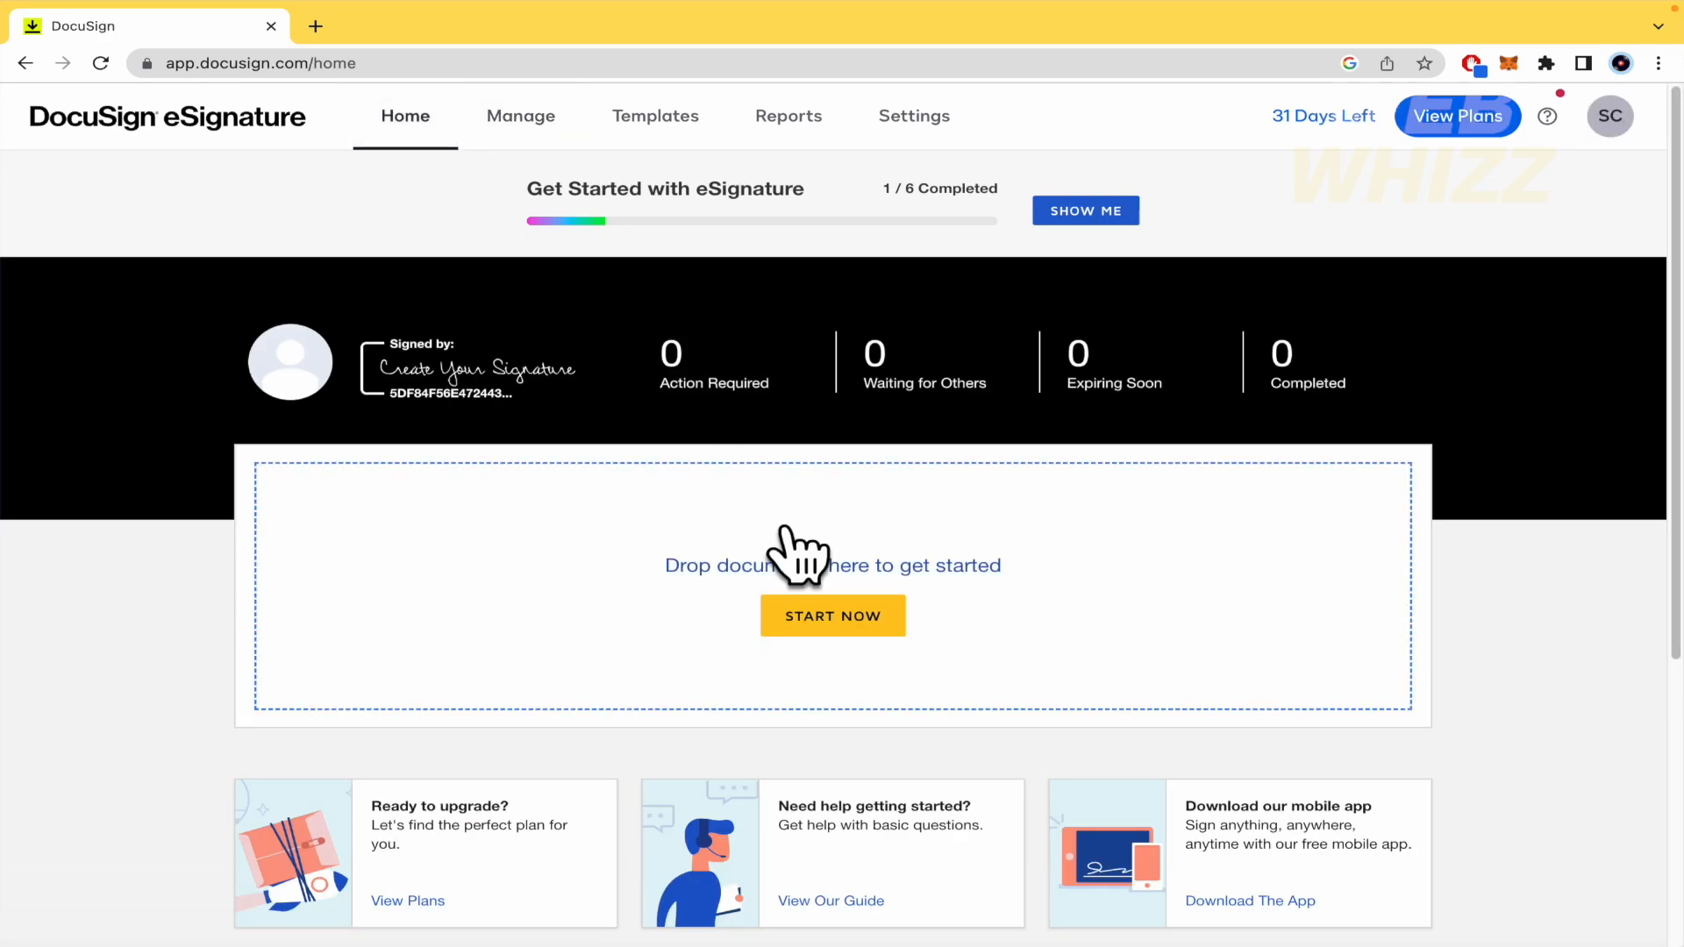
pyautogui.click(634, 140)
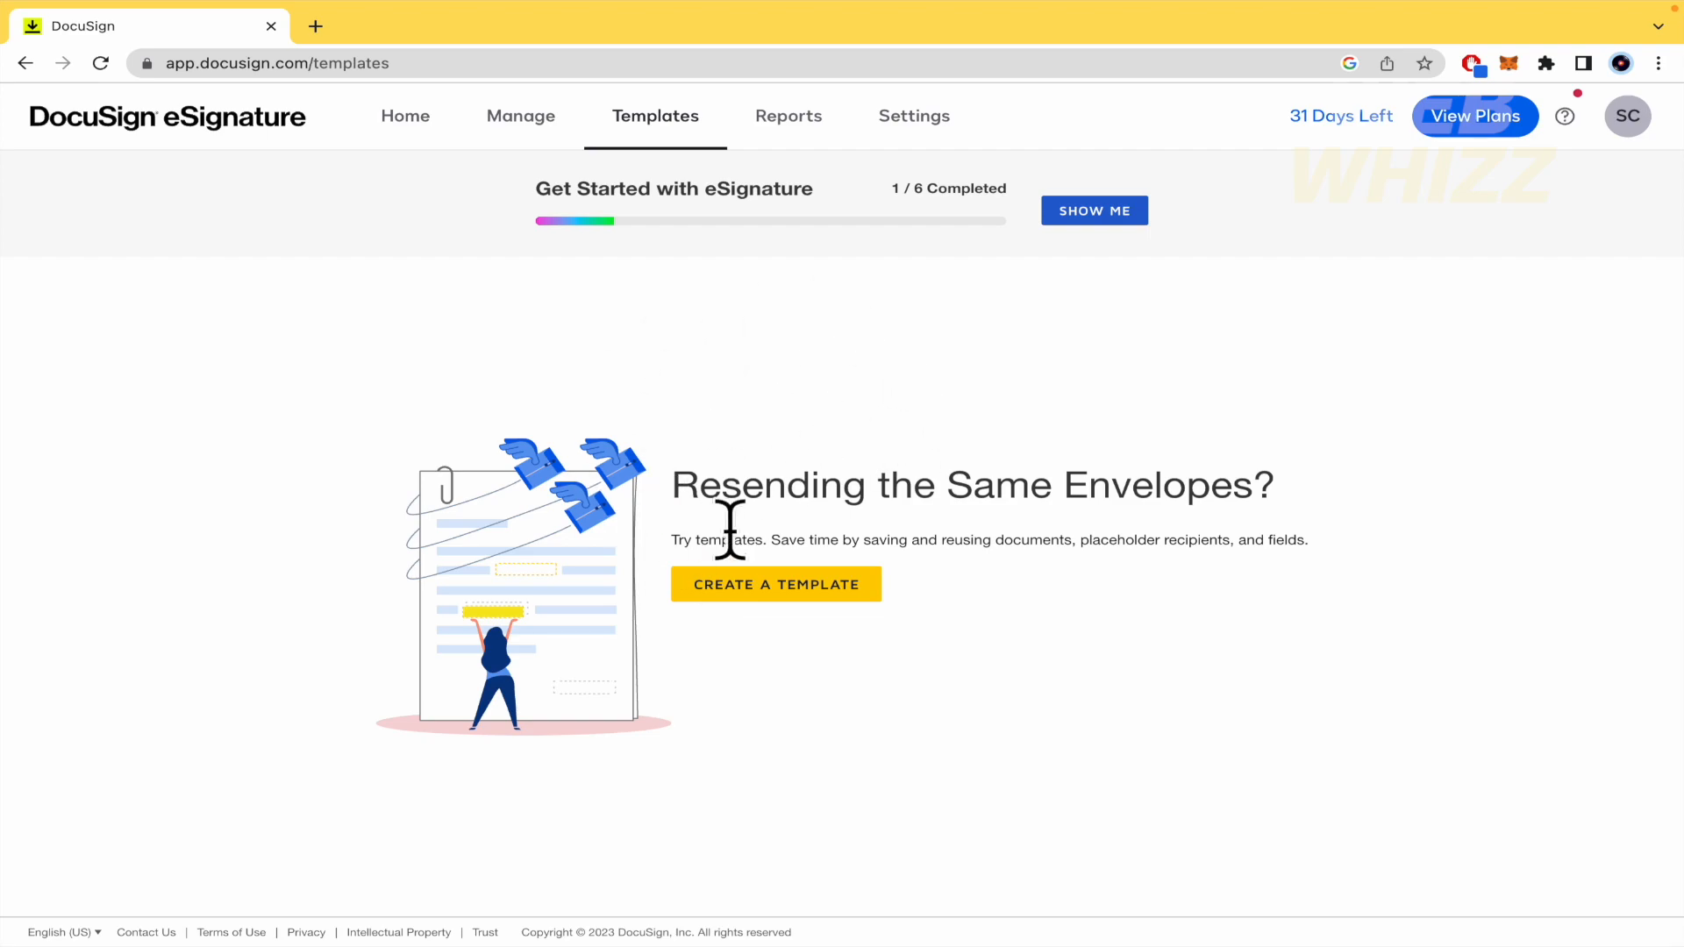
pyautogui.click(803, 114)
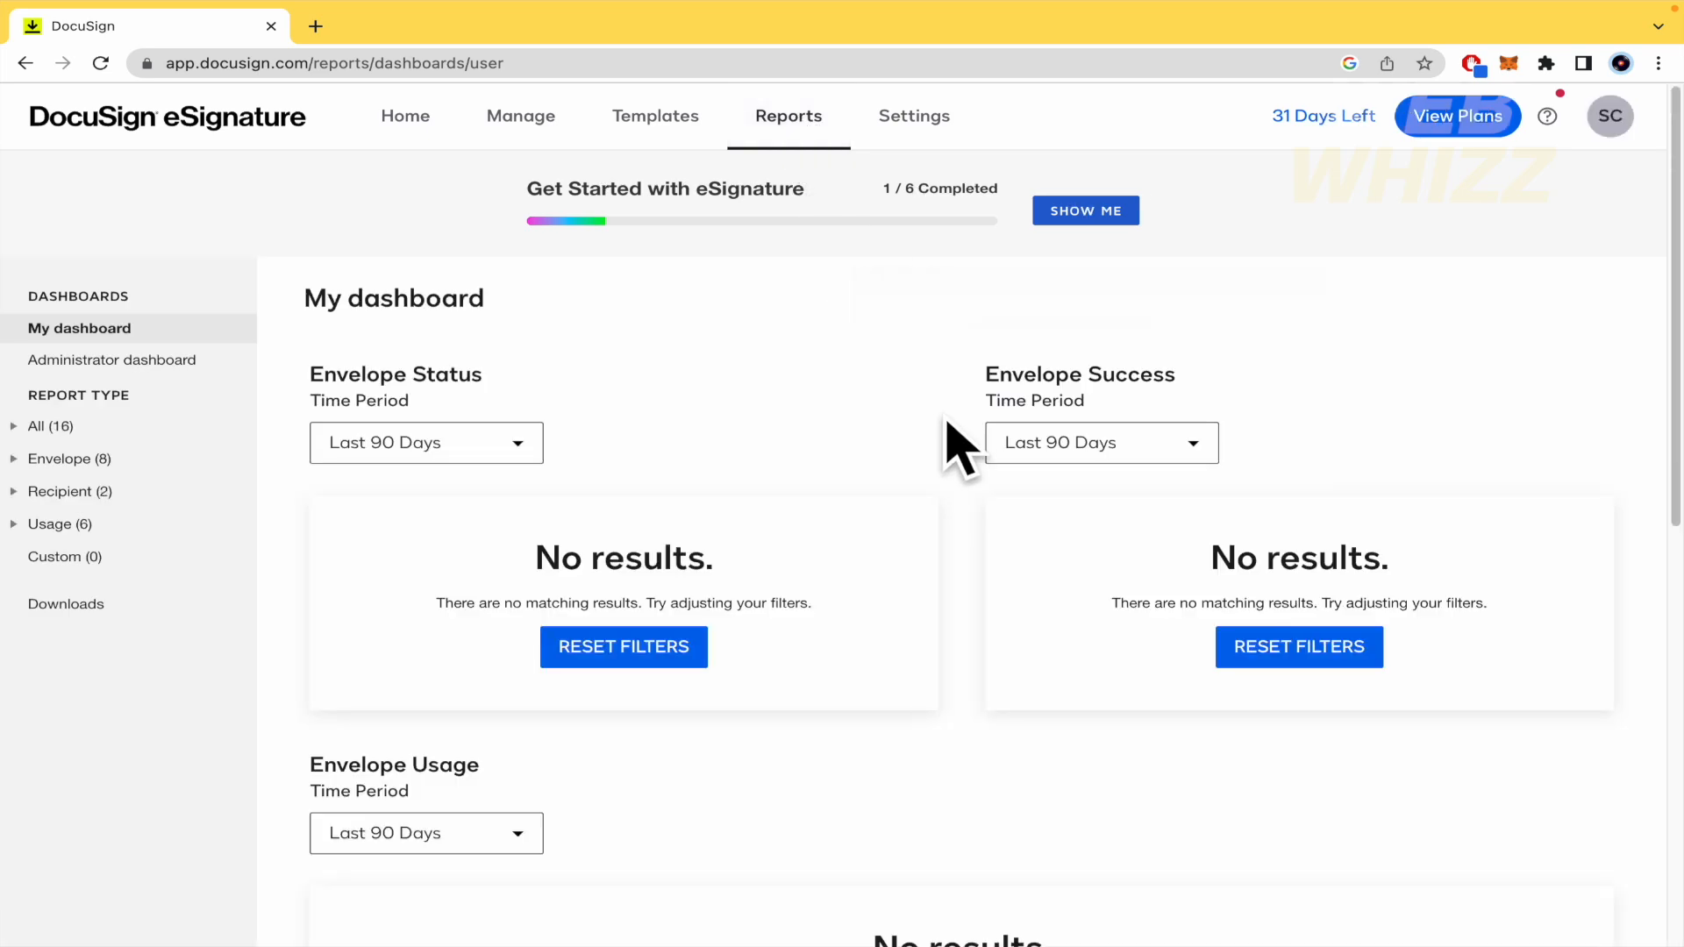
pyautogui.click(408, 119)
pyautogui.click(790, 118)
pyautogui.scroll(-4, 851, 635)
pyautogui.scroll(-10, 997, 639)
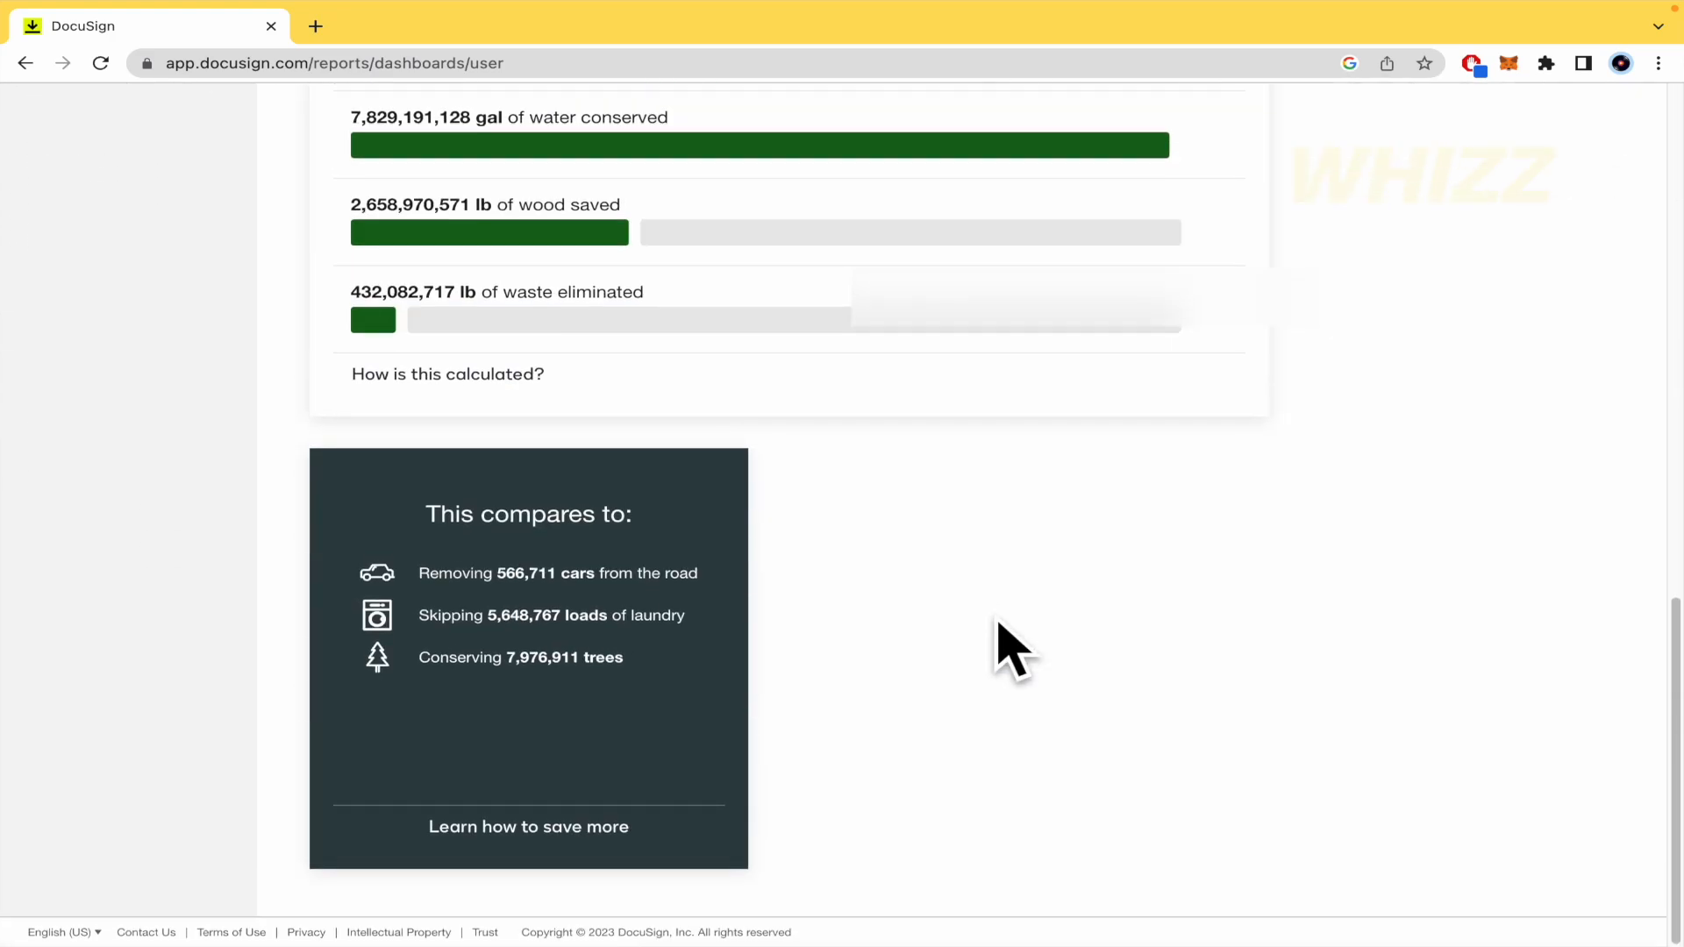
pyautogui.scroll(14, 1000, 649)
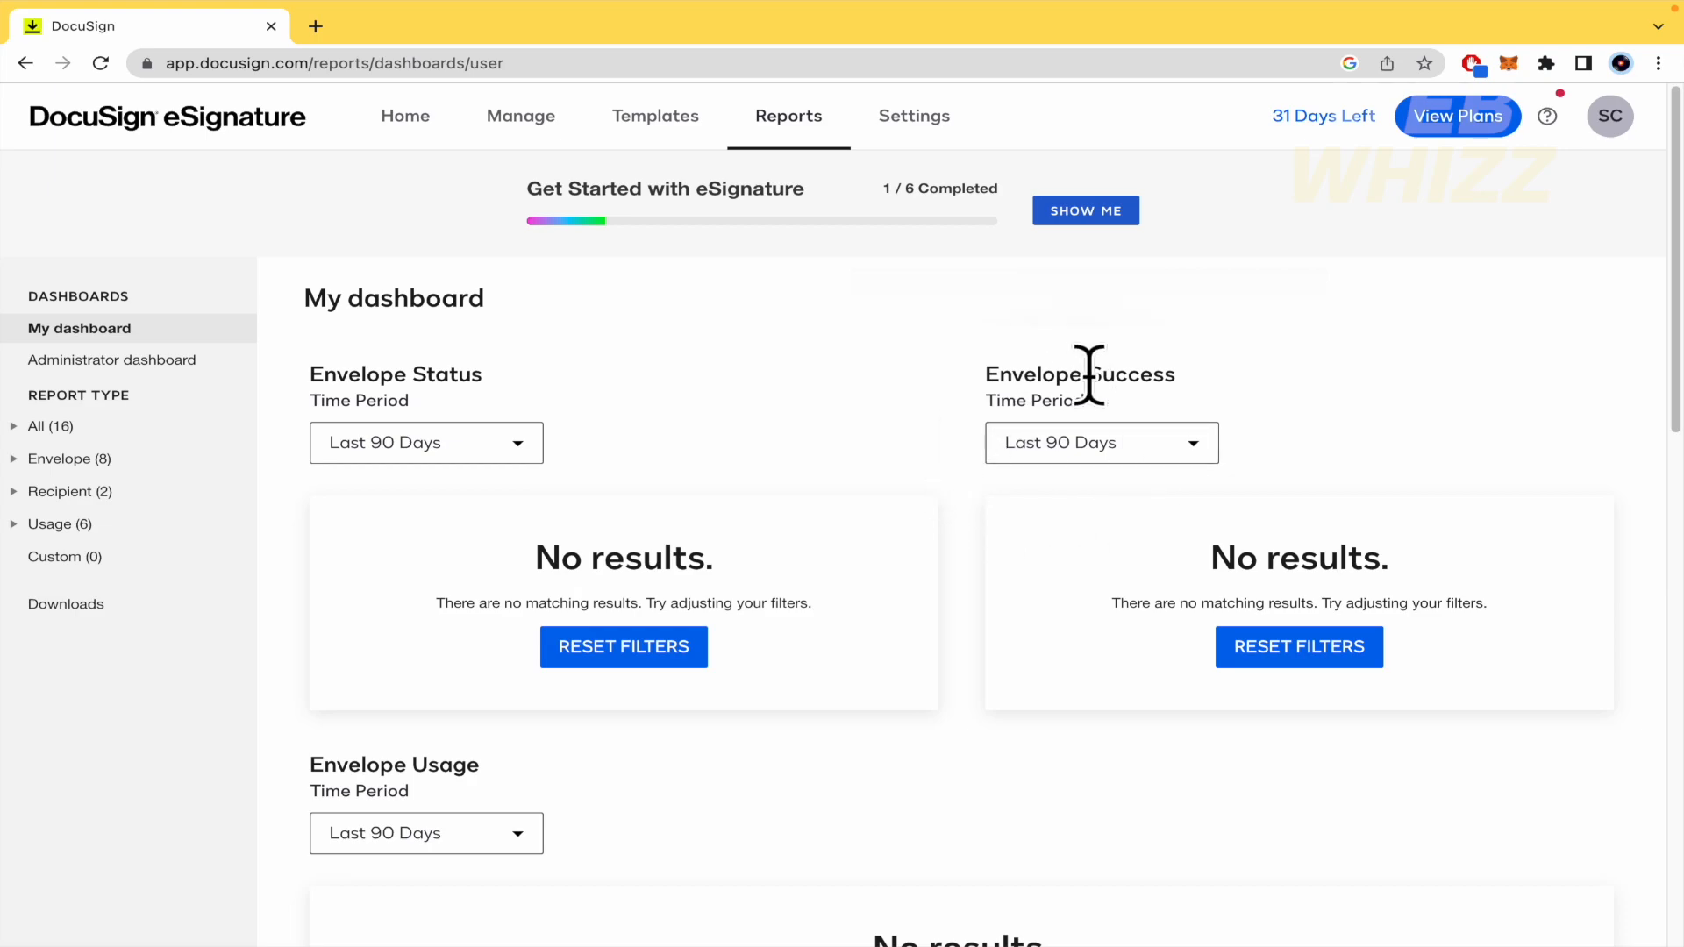
# - Open Settings and view Plan and Billing showing the Business Pro Trial ending 7/1/2023
pyautogui.click(913, 118)
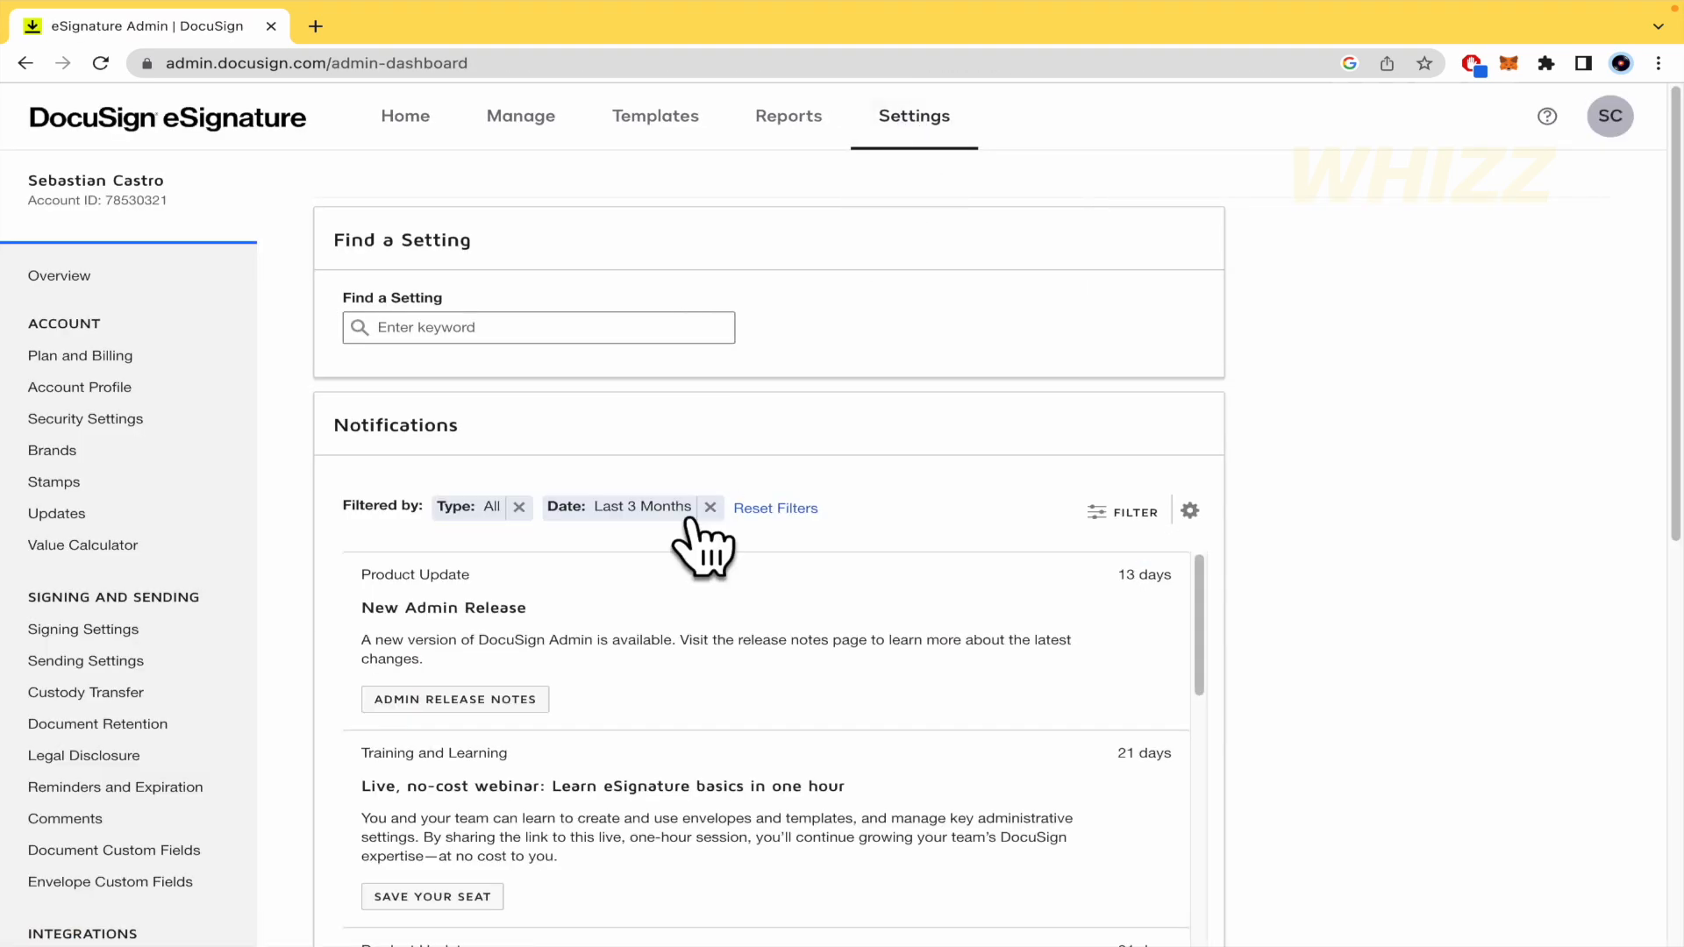
pyautogui.scroll(-1, 692, 539)
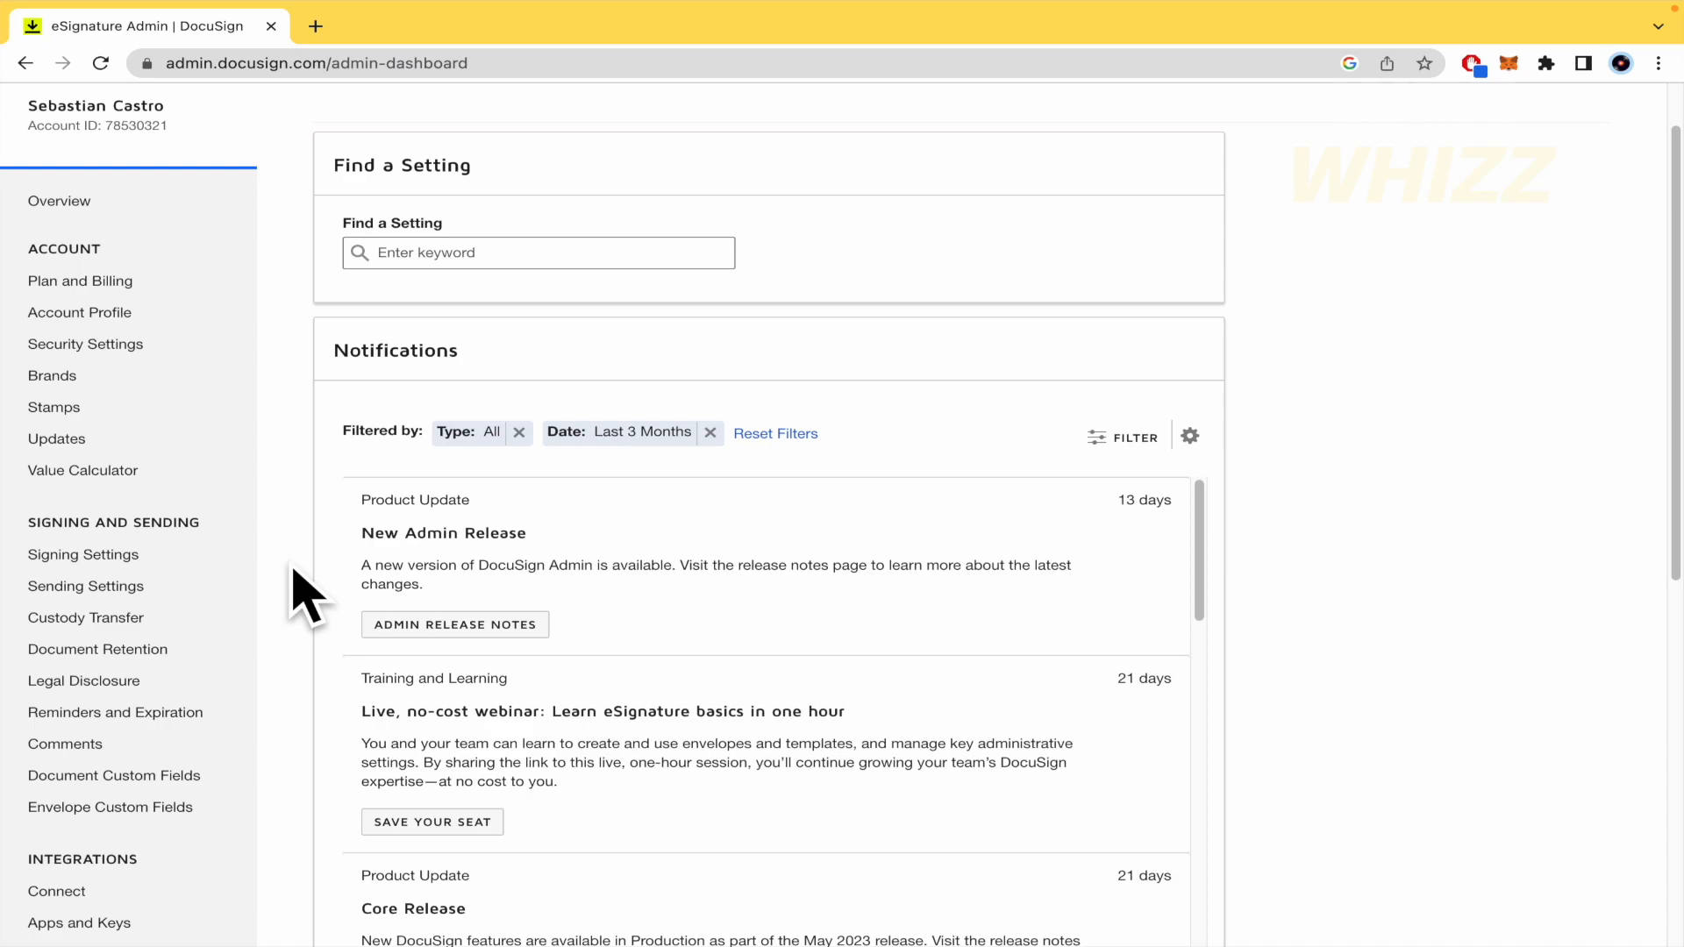
pyautogui.scroll(-5, 294, 570)
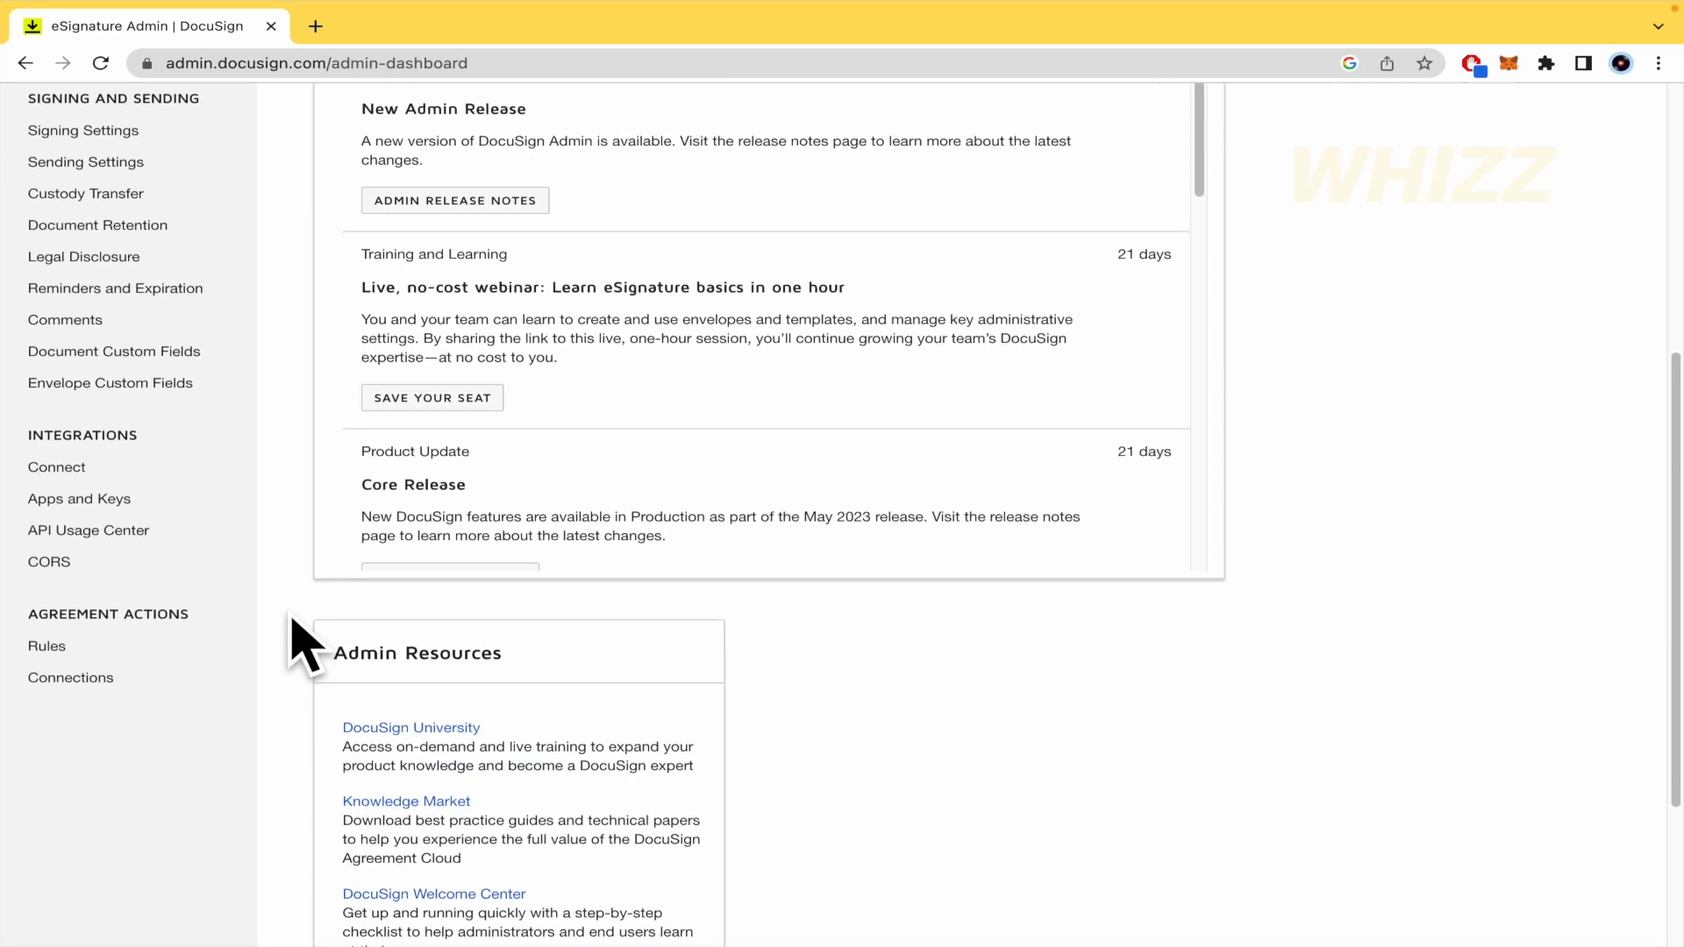
pyautogui.scroll(6, 294, 619)
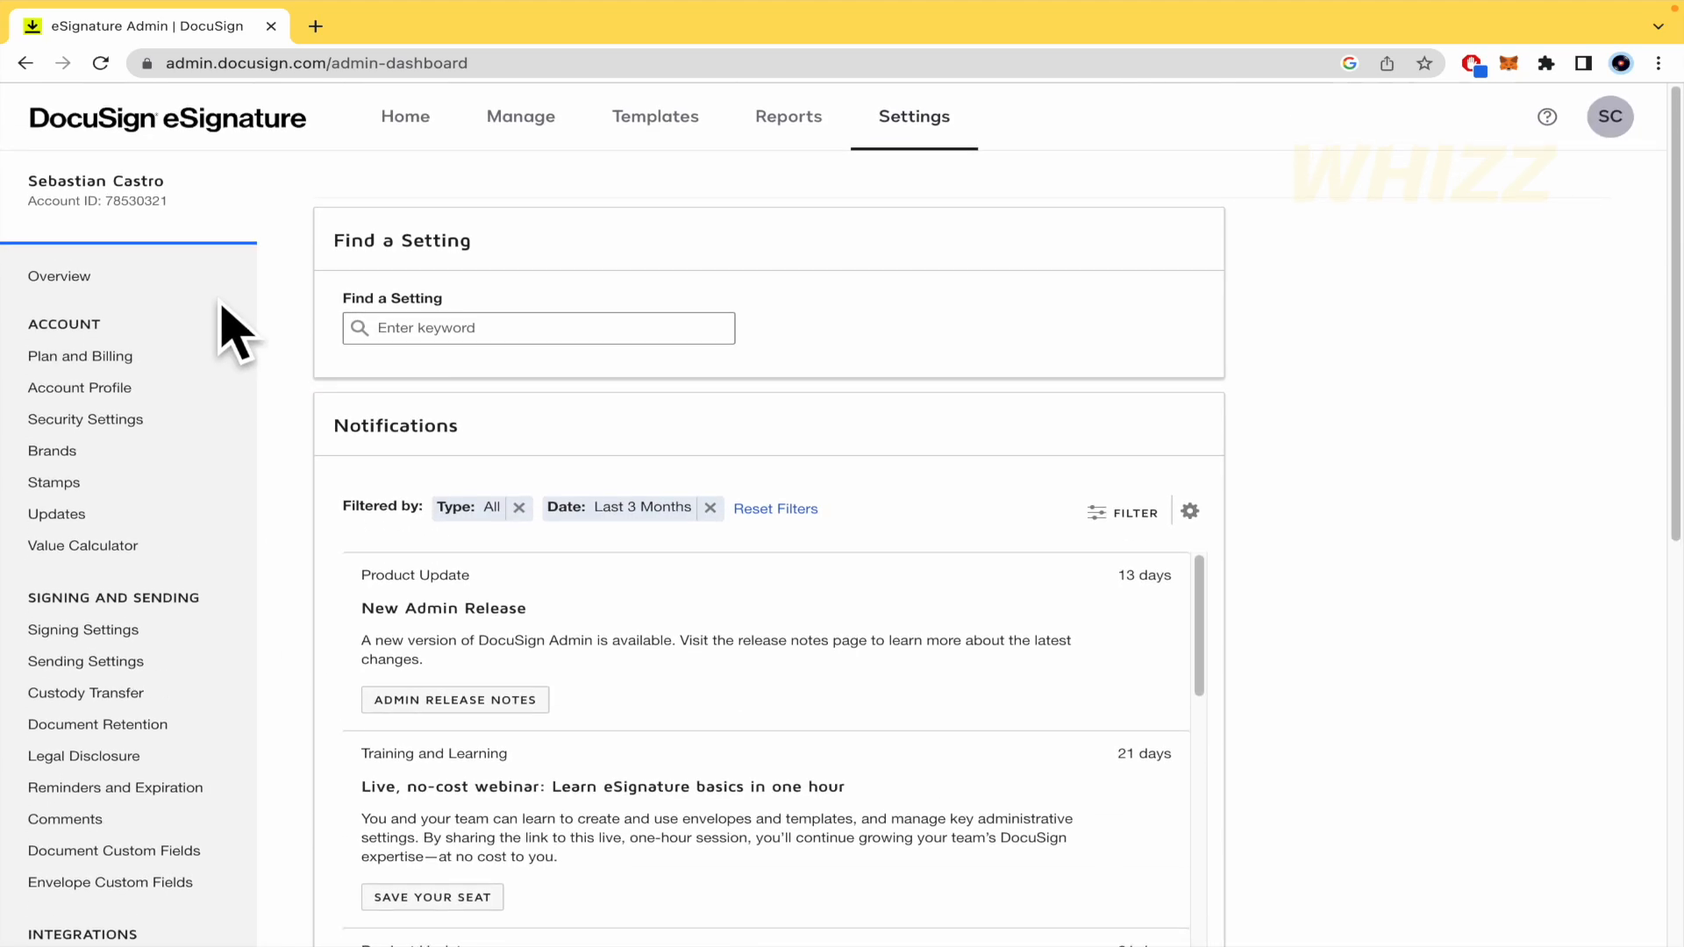
pyautogui.click(175, 355)
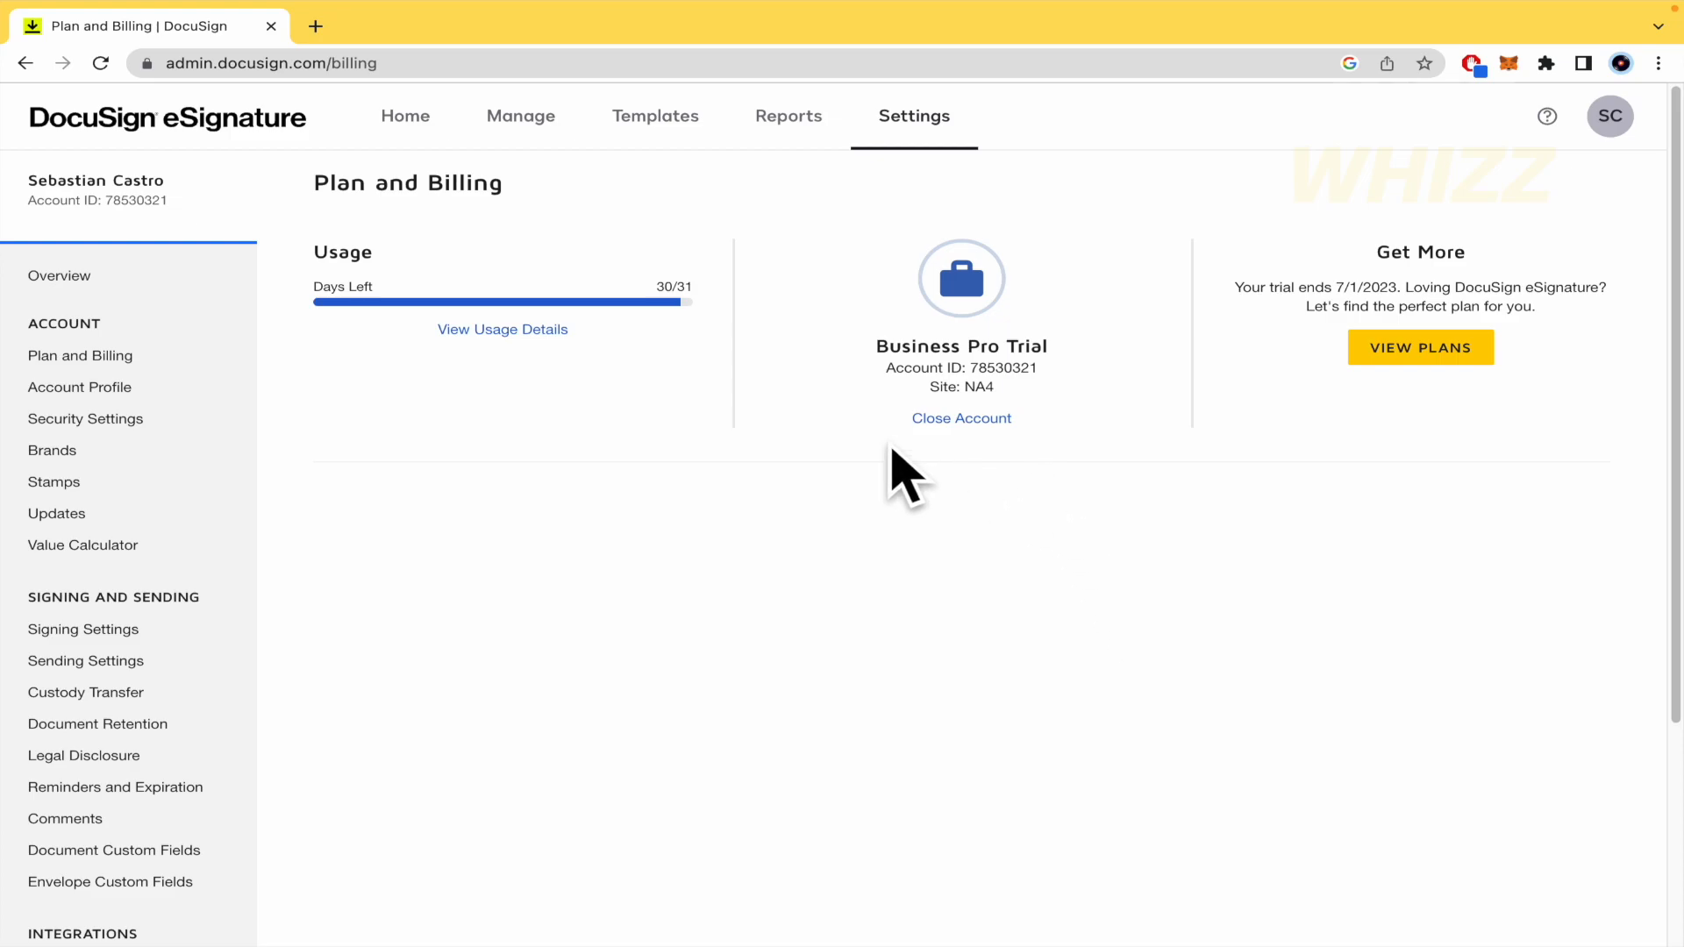
# - Open Account Profile in Settings and scroll through its account name and custom message options
pyautogui.click(133, 386)
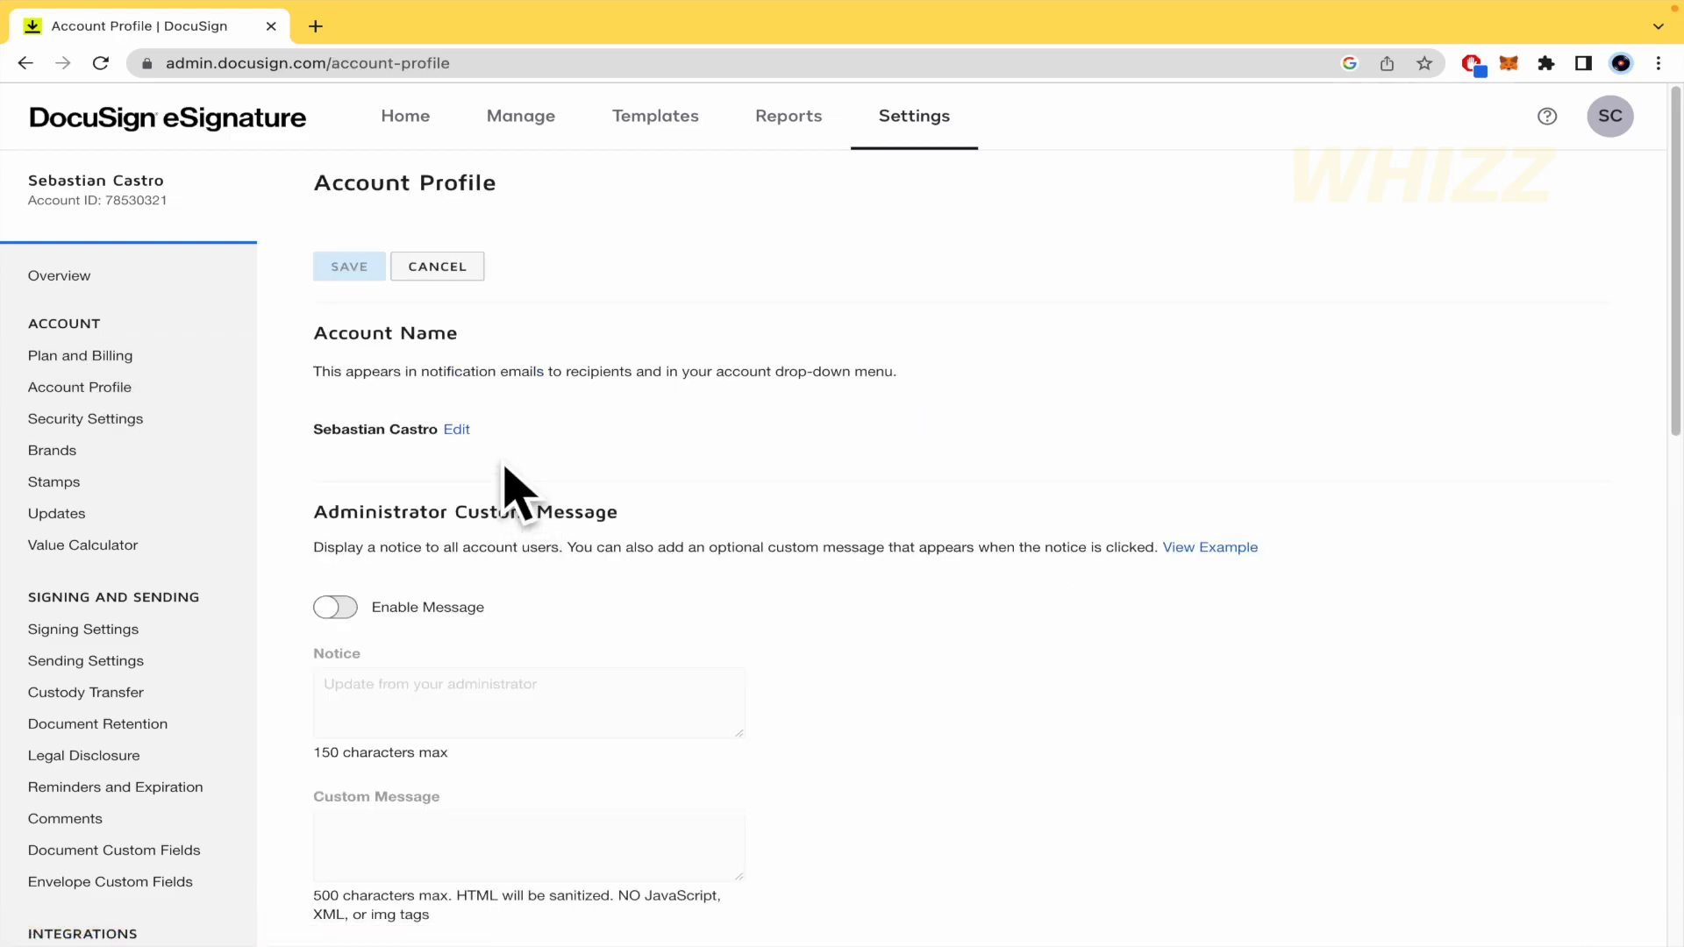
pyautogui.scroll(-2, 508, 488)
pyautogui.scroll(-3, 789, 613)
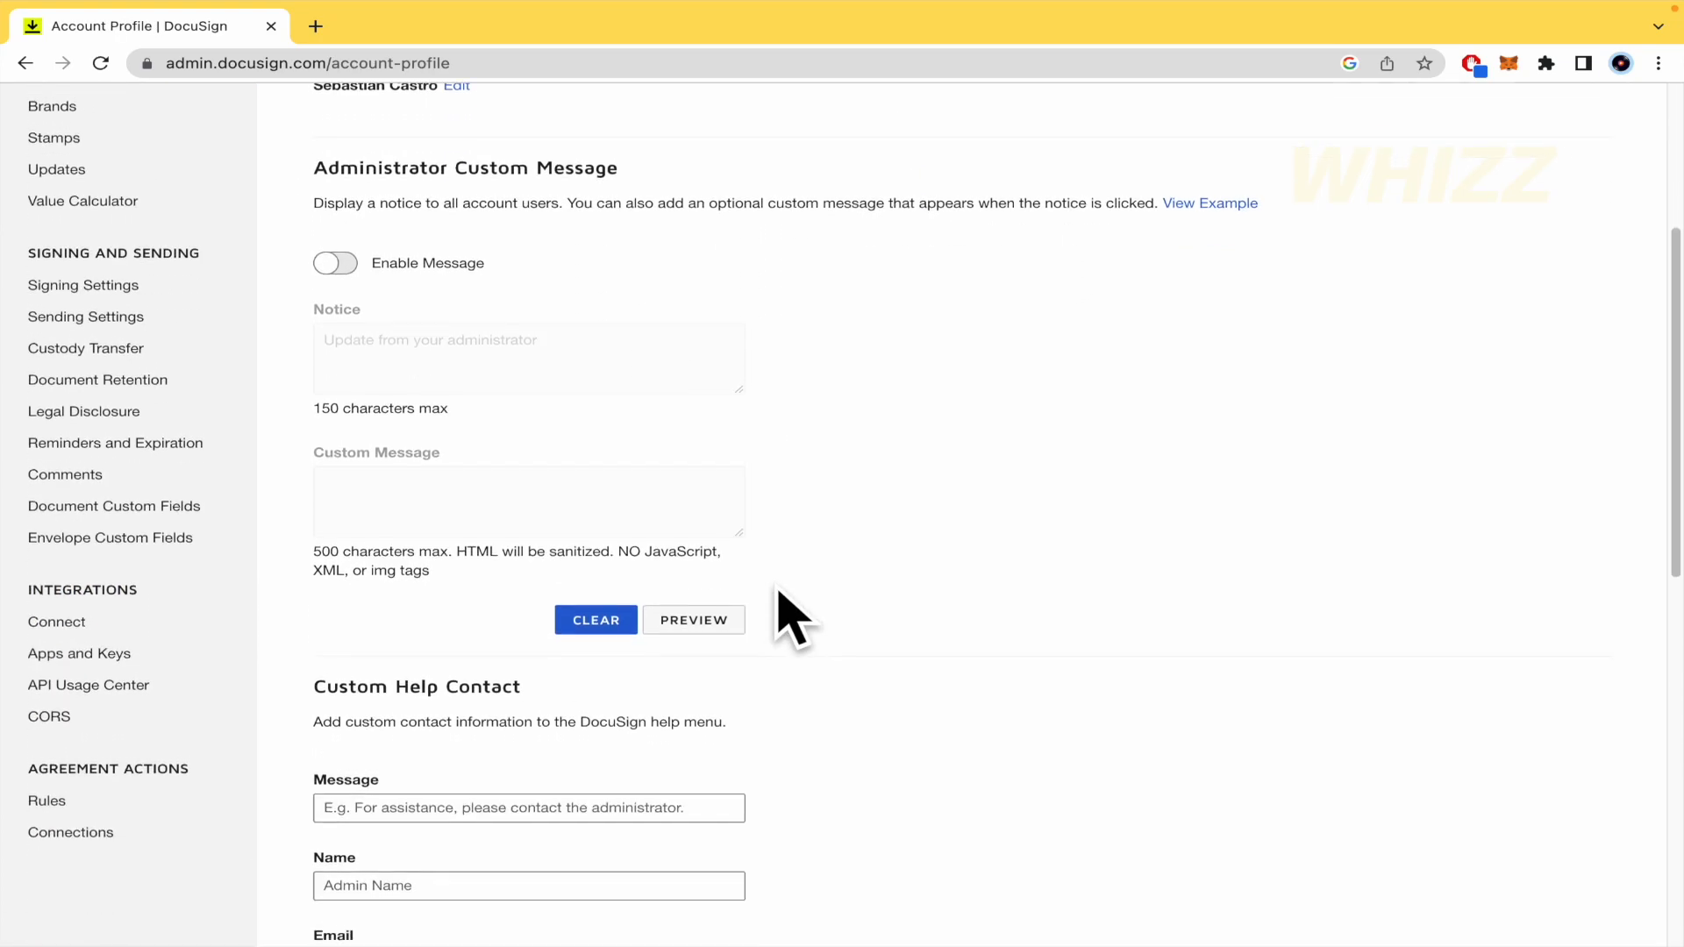
pyautogui.scroll(-3, 961, 632)
pyautogui.scroll(8, 960, 631)
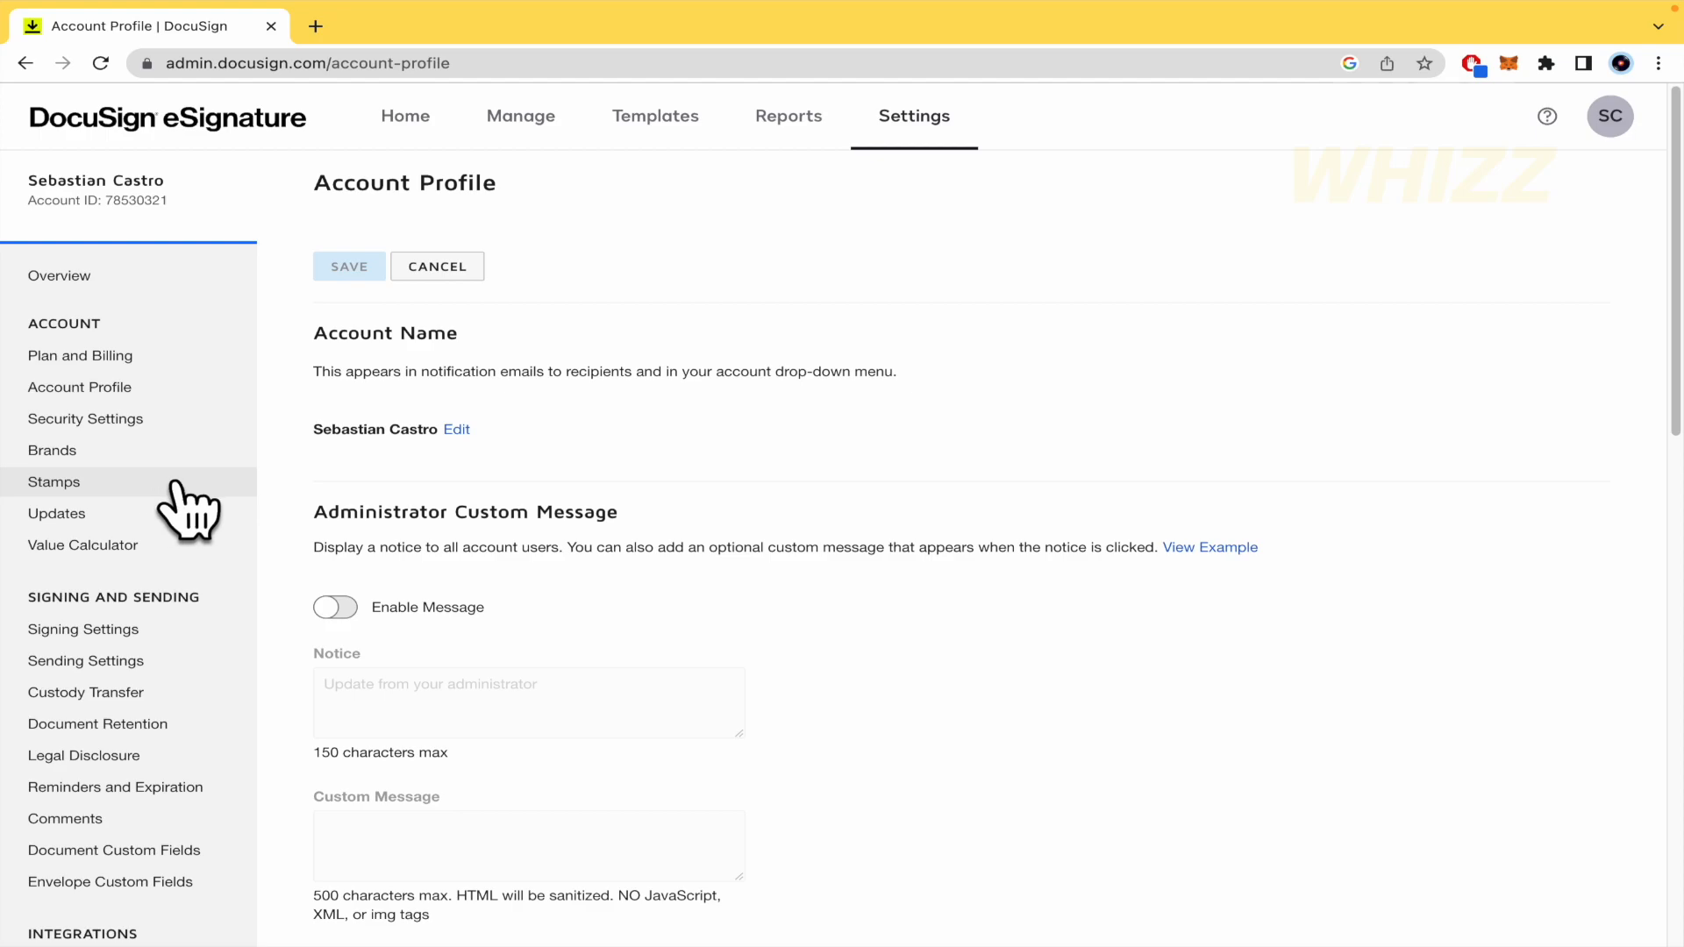
pyautogui.scroll(-2, 194, 548)
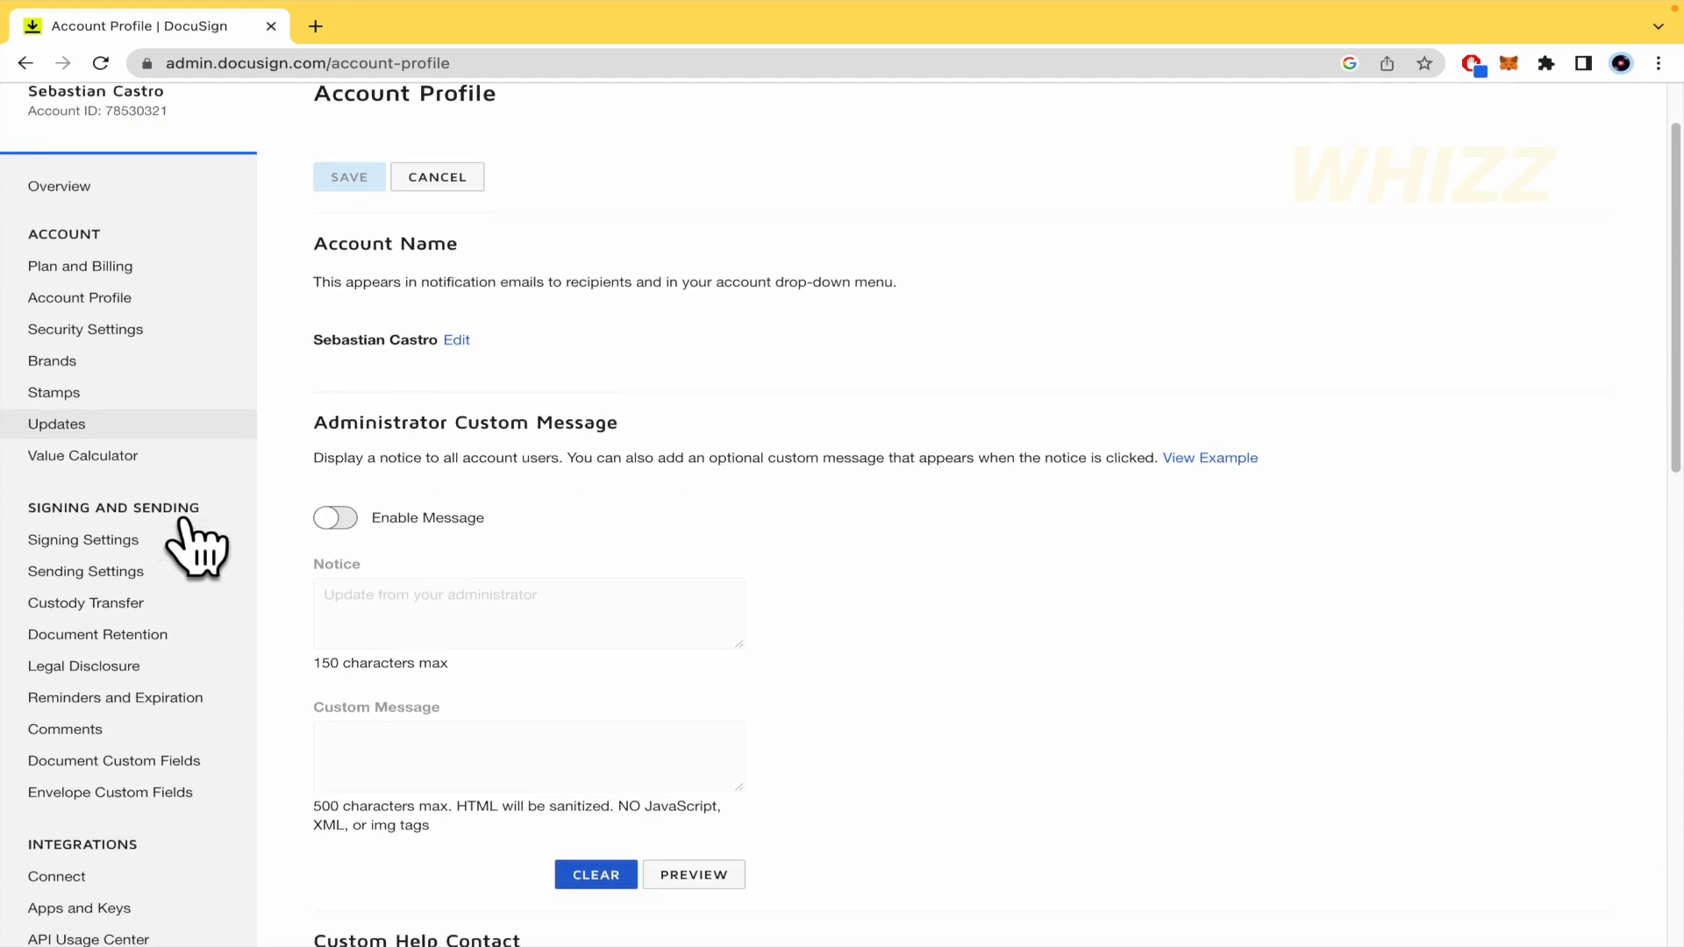
pyautogui.scroll(-3, 213, 597)
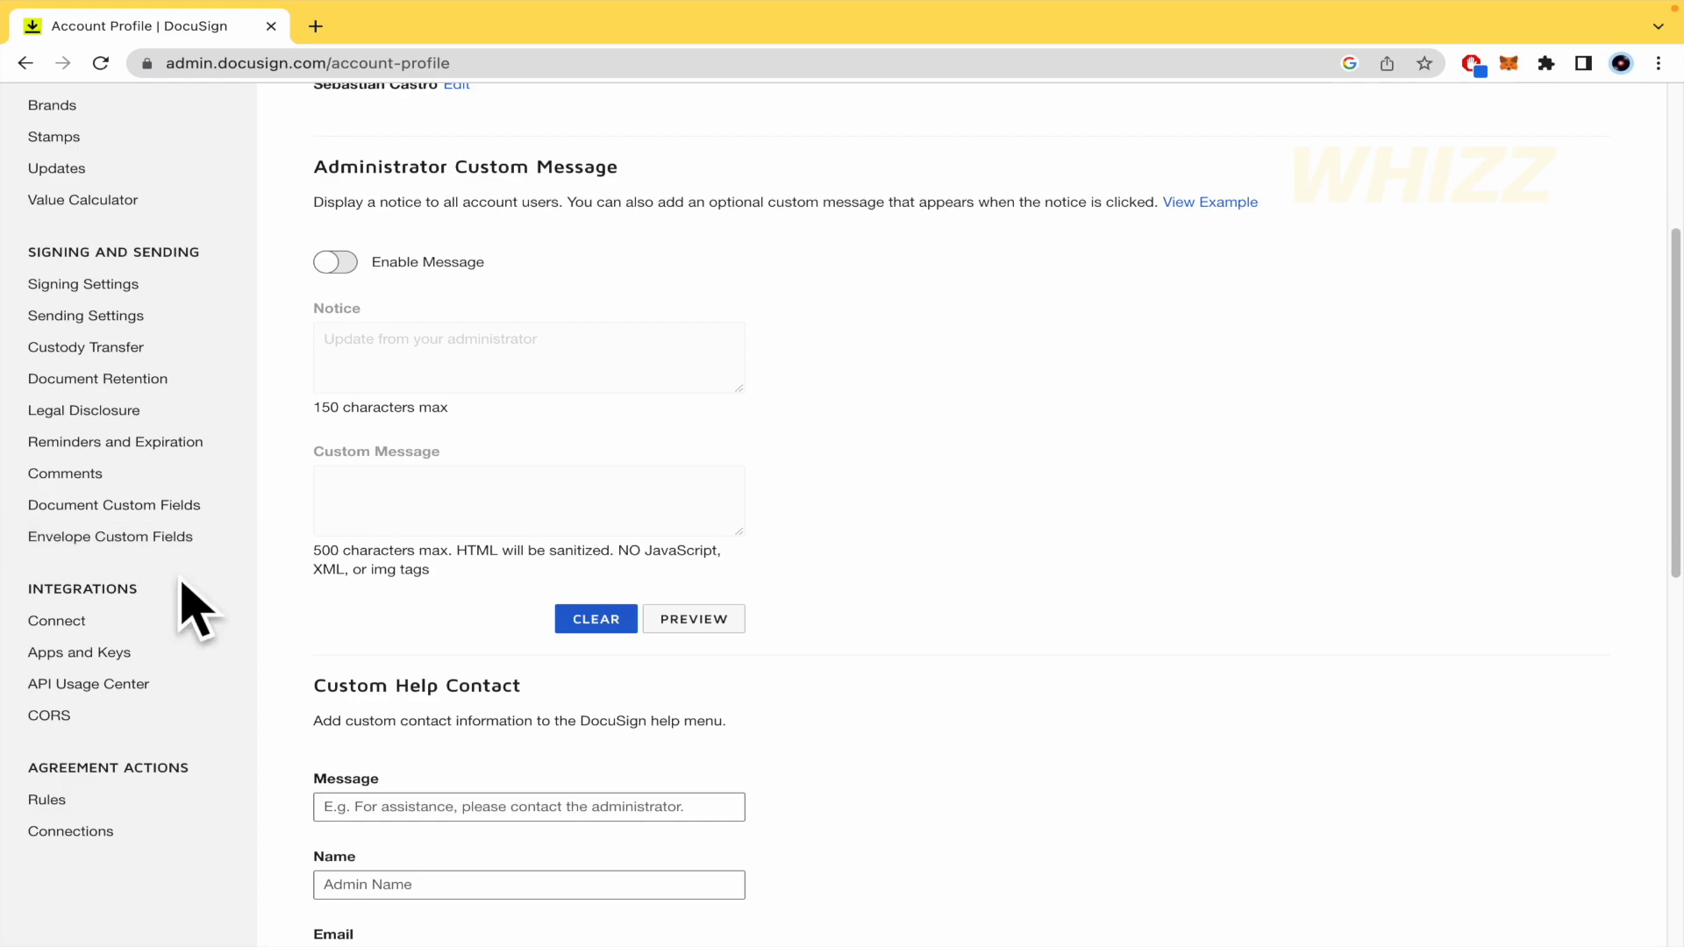
pyautogui.scroll(5, 188, 583)
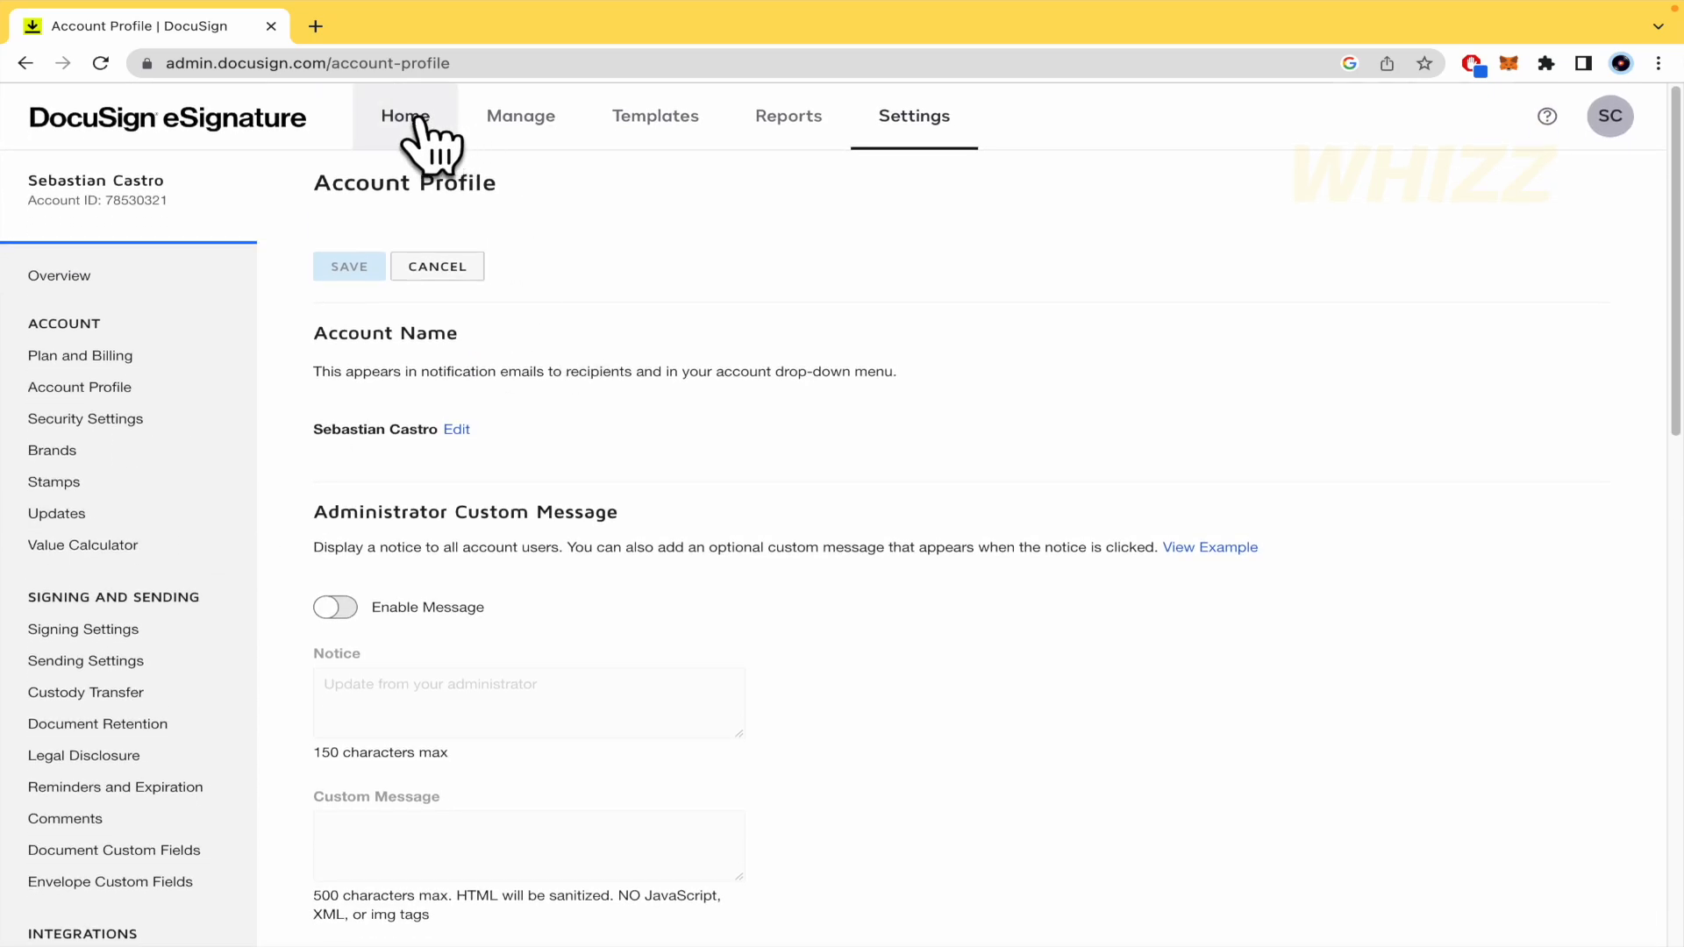
# - Choose Manage Profile from the SC avatar menu and switch to the new My Profile tab
pyautogui.click(1610, 118)
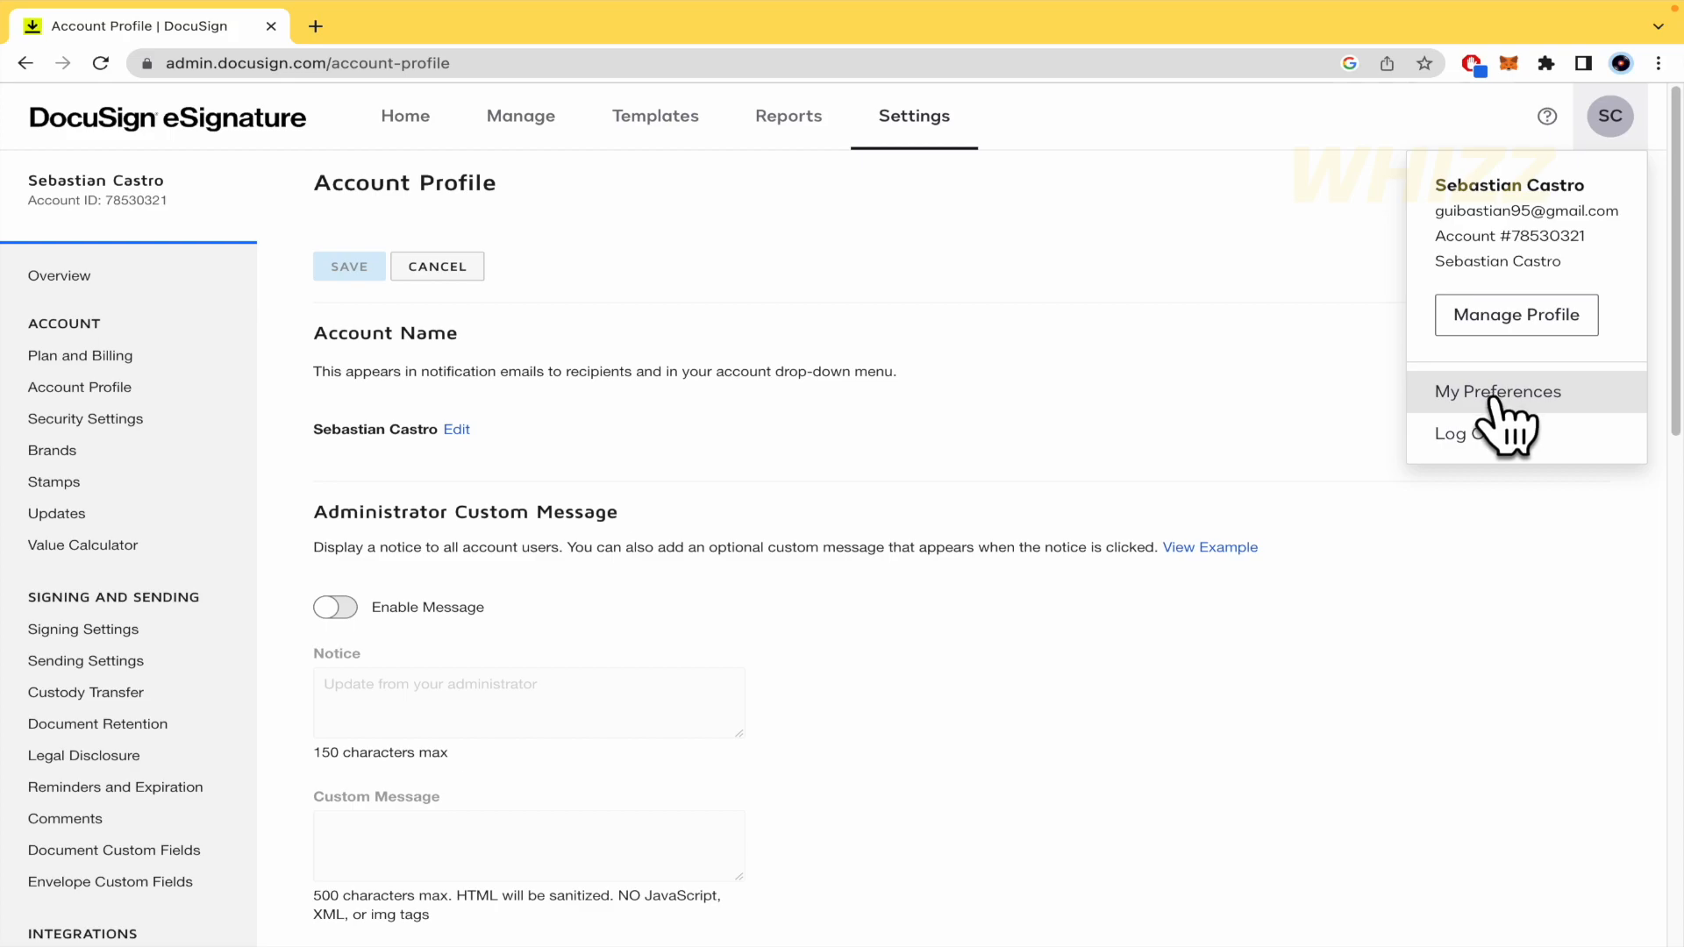
pyautogui.click(1534, 338)
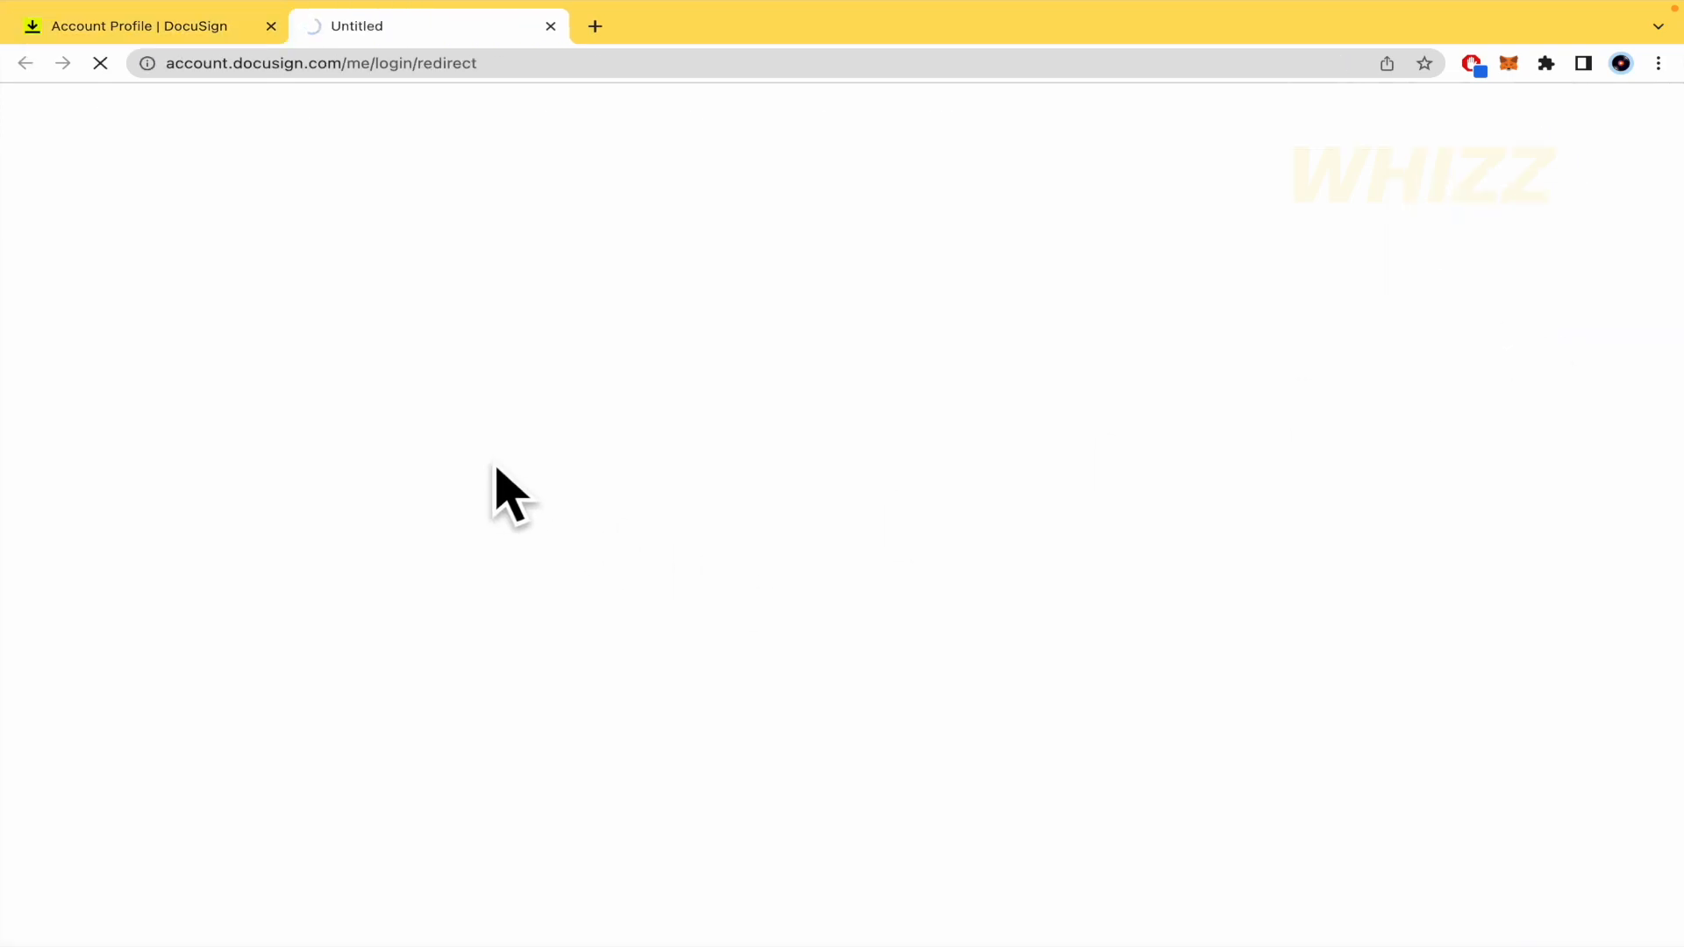
pyautogui.click(188, 31)
pyautogui.click(461, 27)
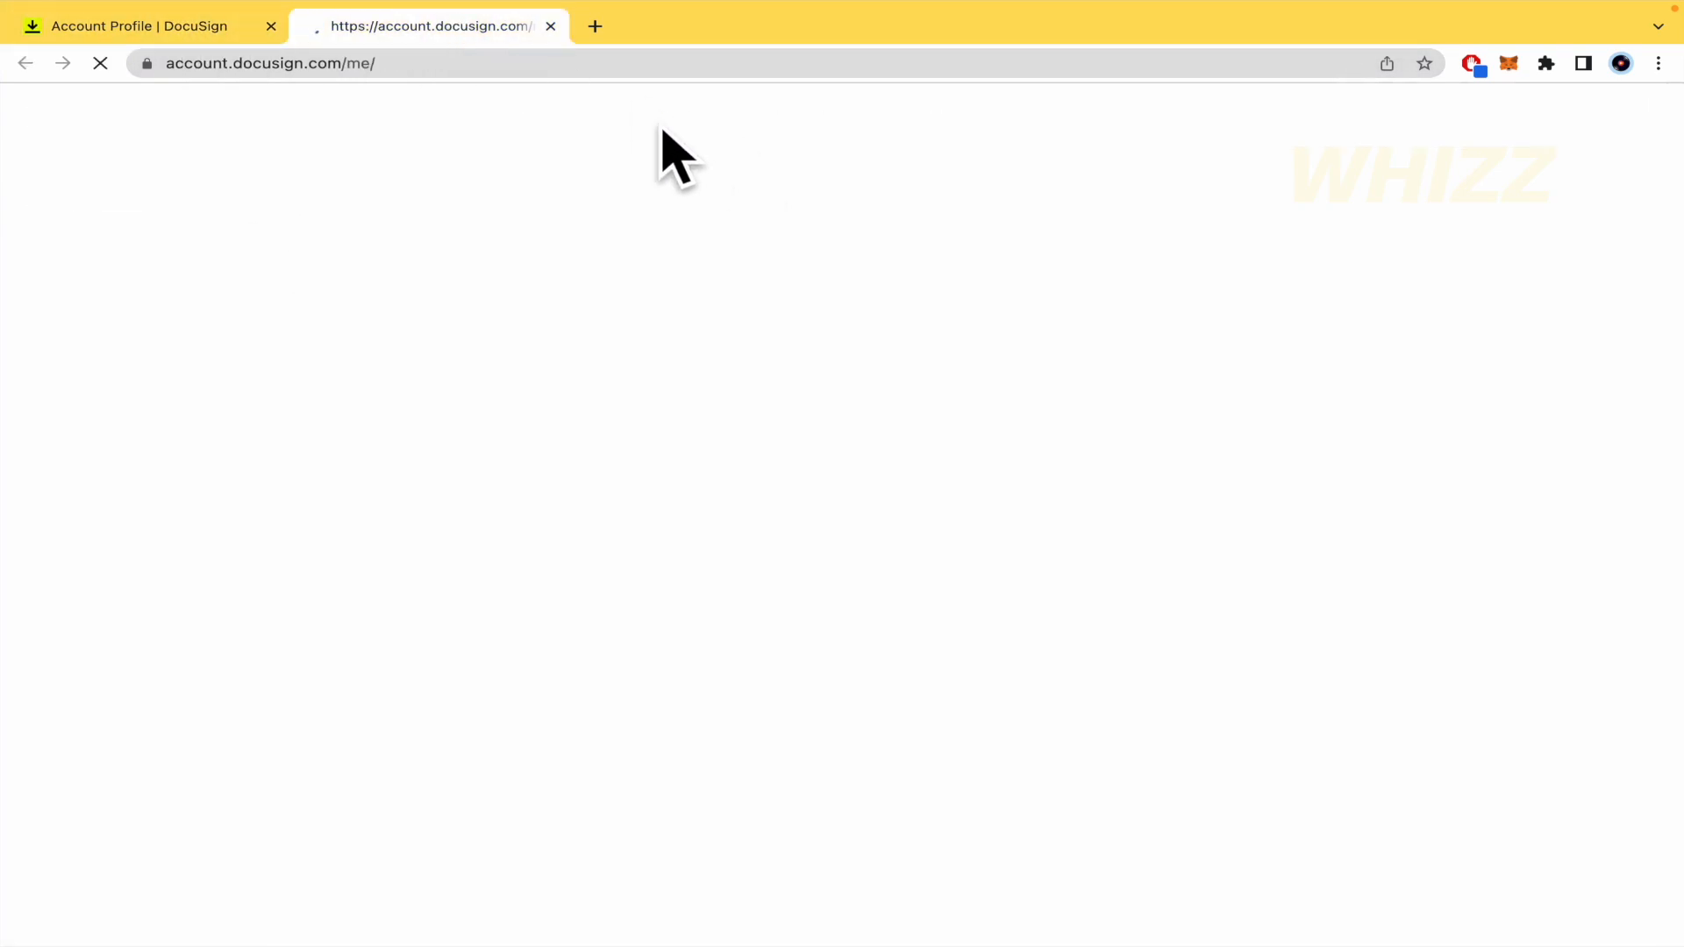
pyautogui.click(219, 26)
pyautogui.click(1611, 116)
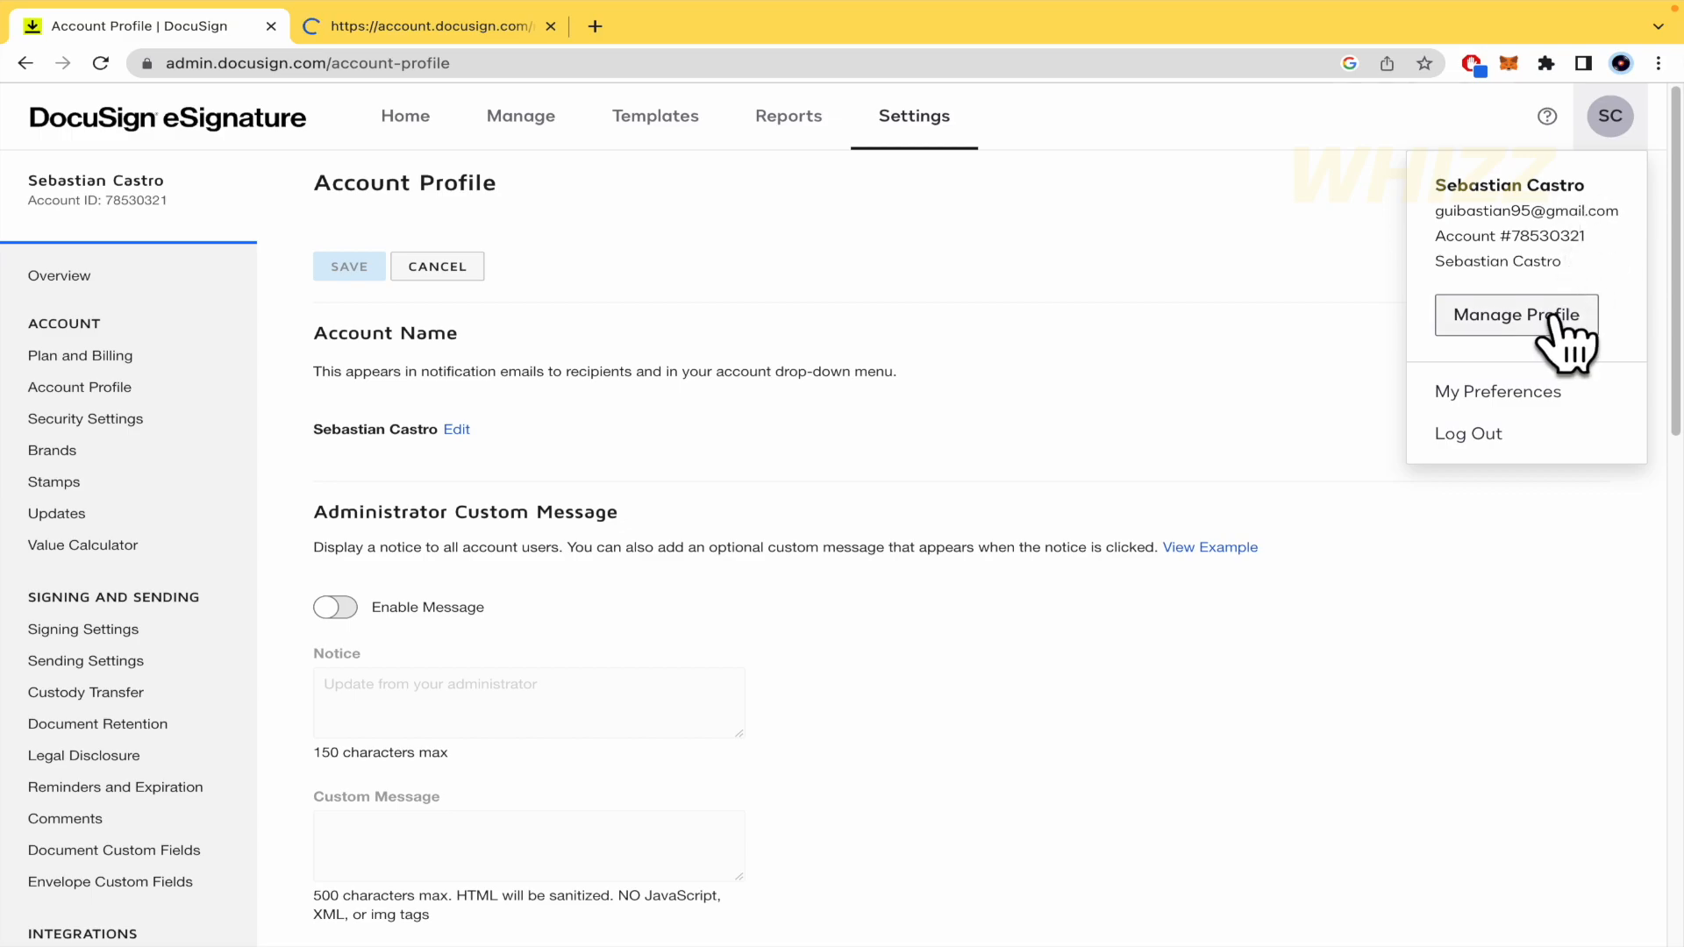
pyautogui.click(473, 26)
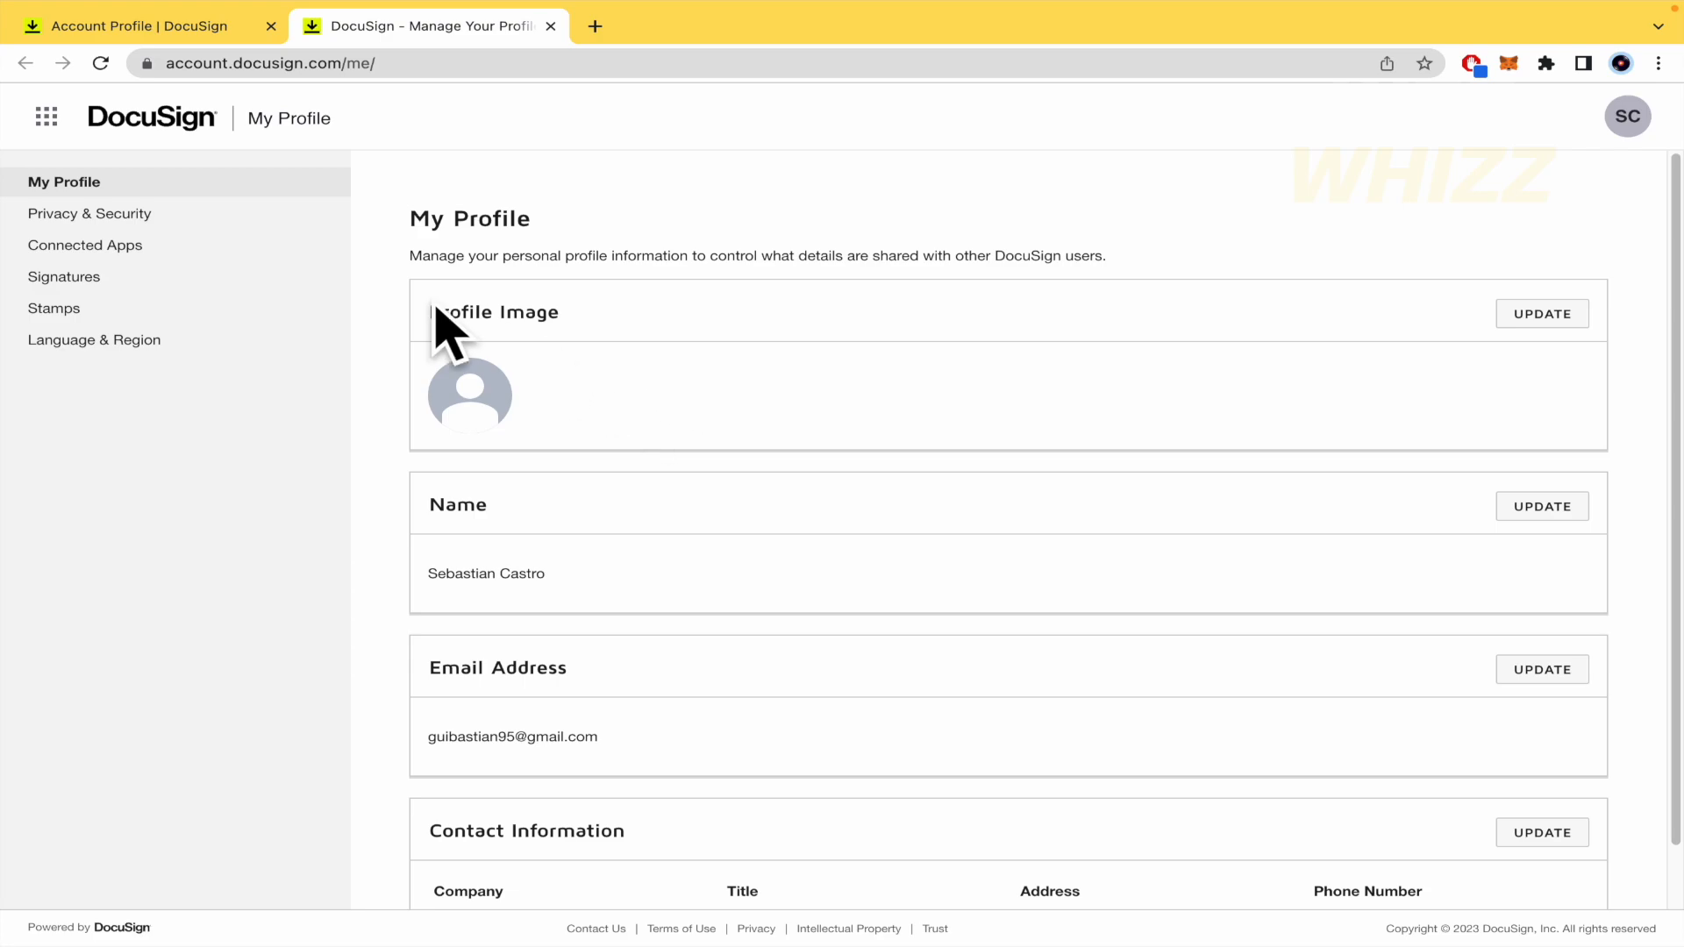
# - Open the Signatures list and begin adding a new signature with the full name
pyautogui.click(124, 279)
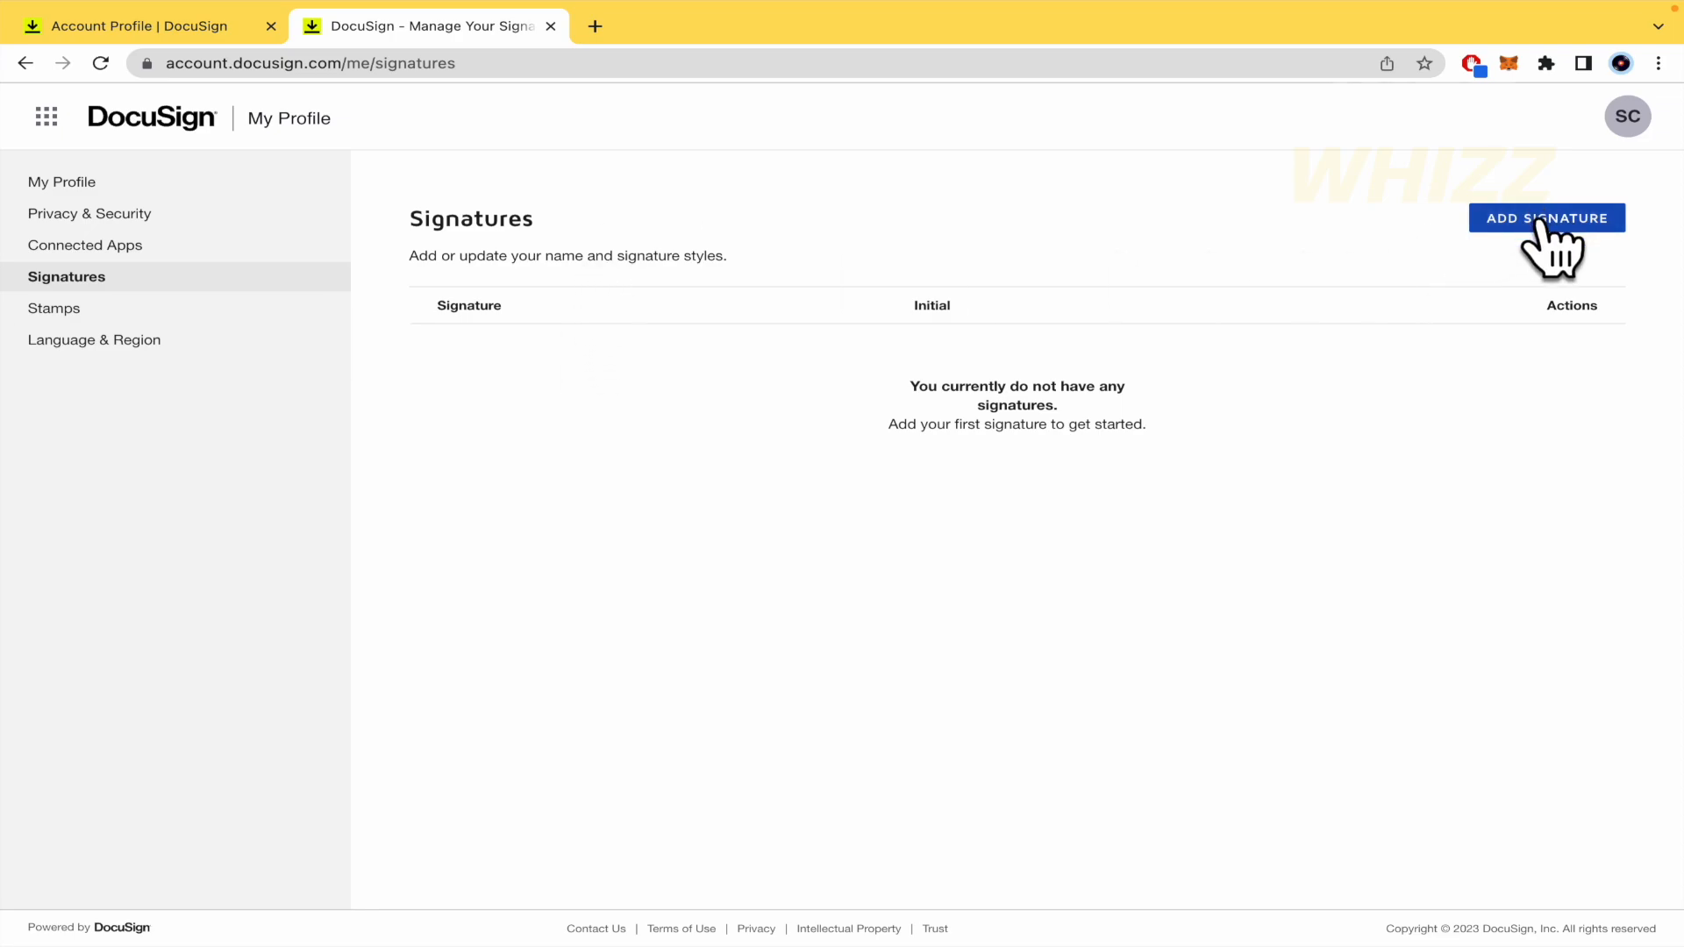
pyautogui.click(1499, 218)
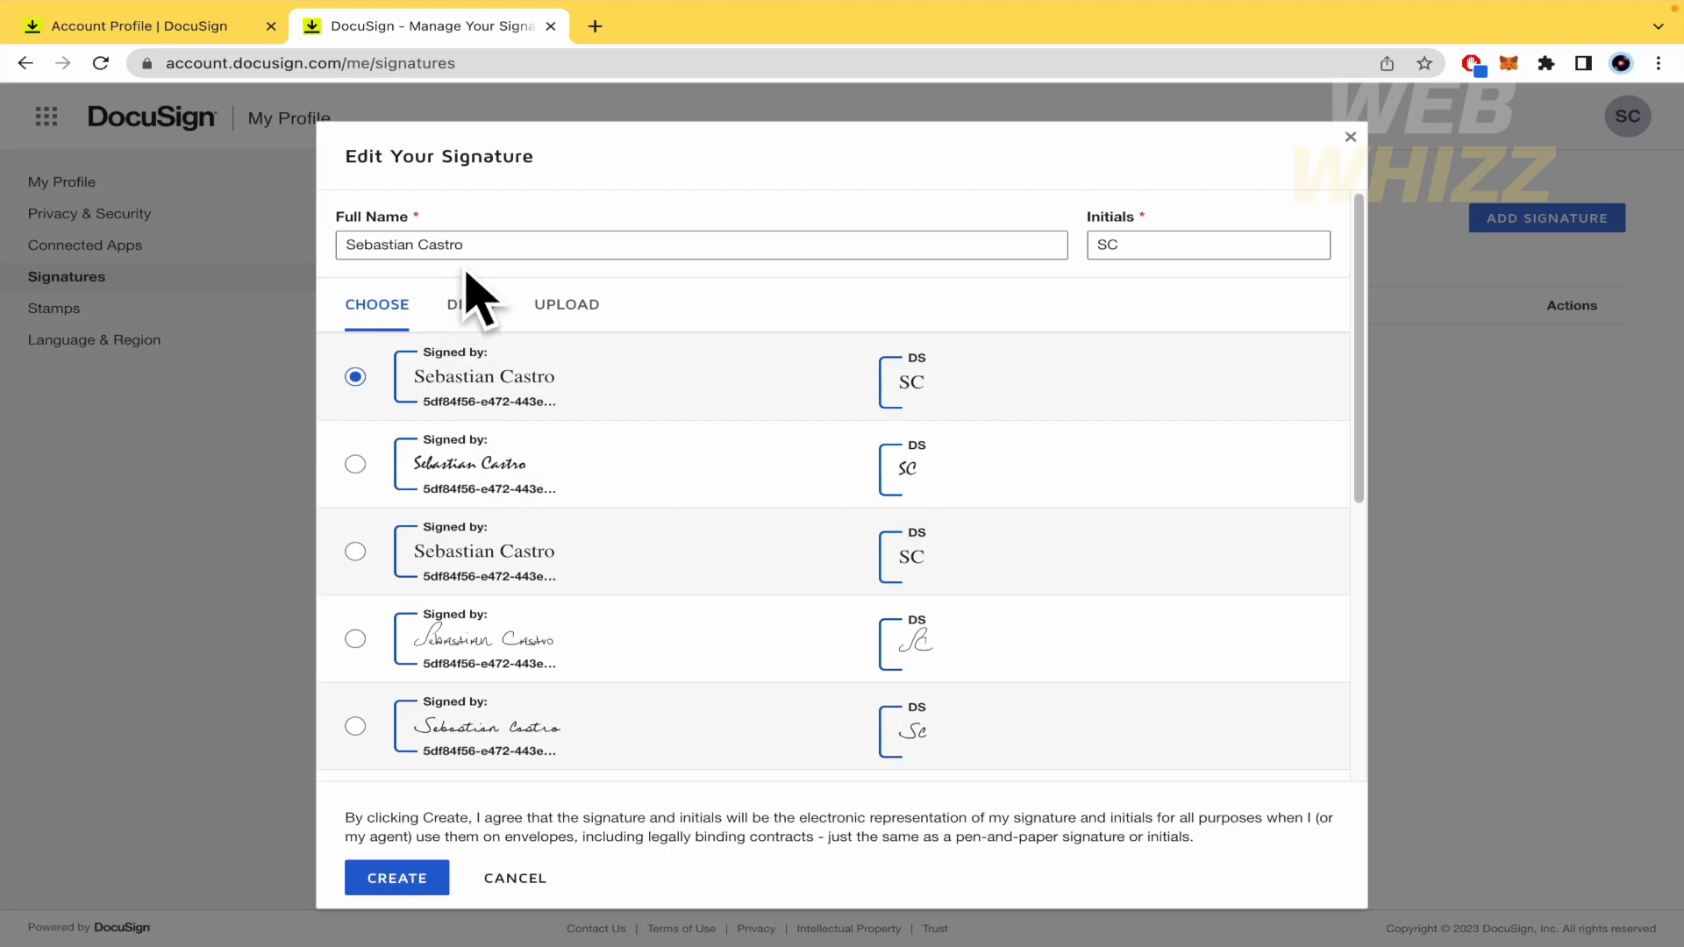
pyautogui.moveTo(515, 244); pyautogui.dragTo(284, 238)
pyautogui.click(585, 252)
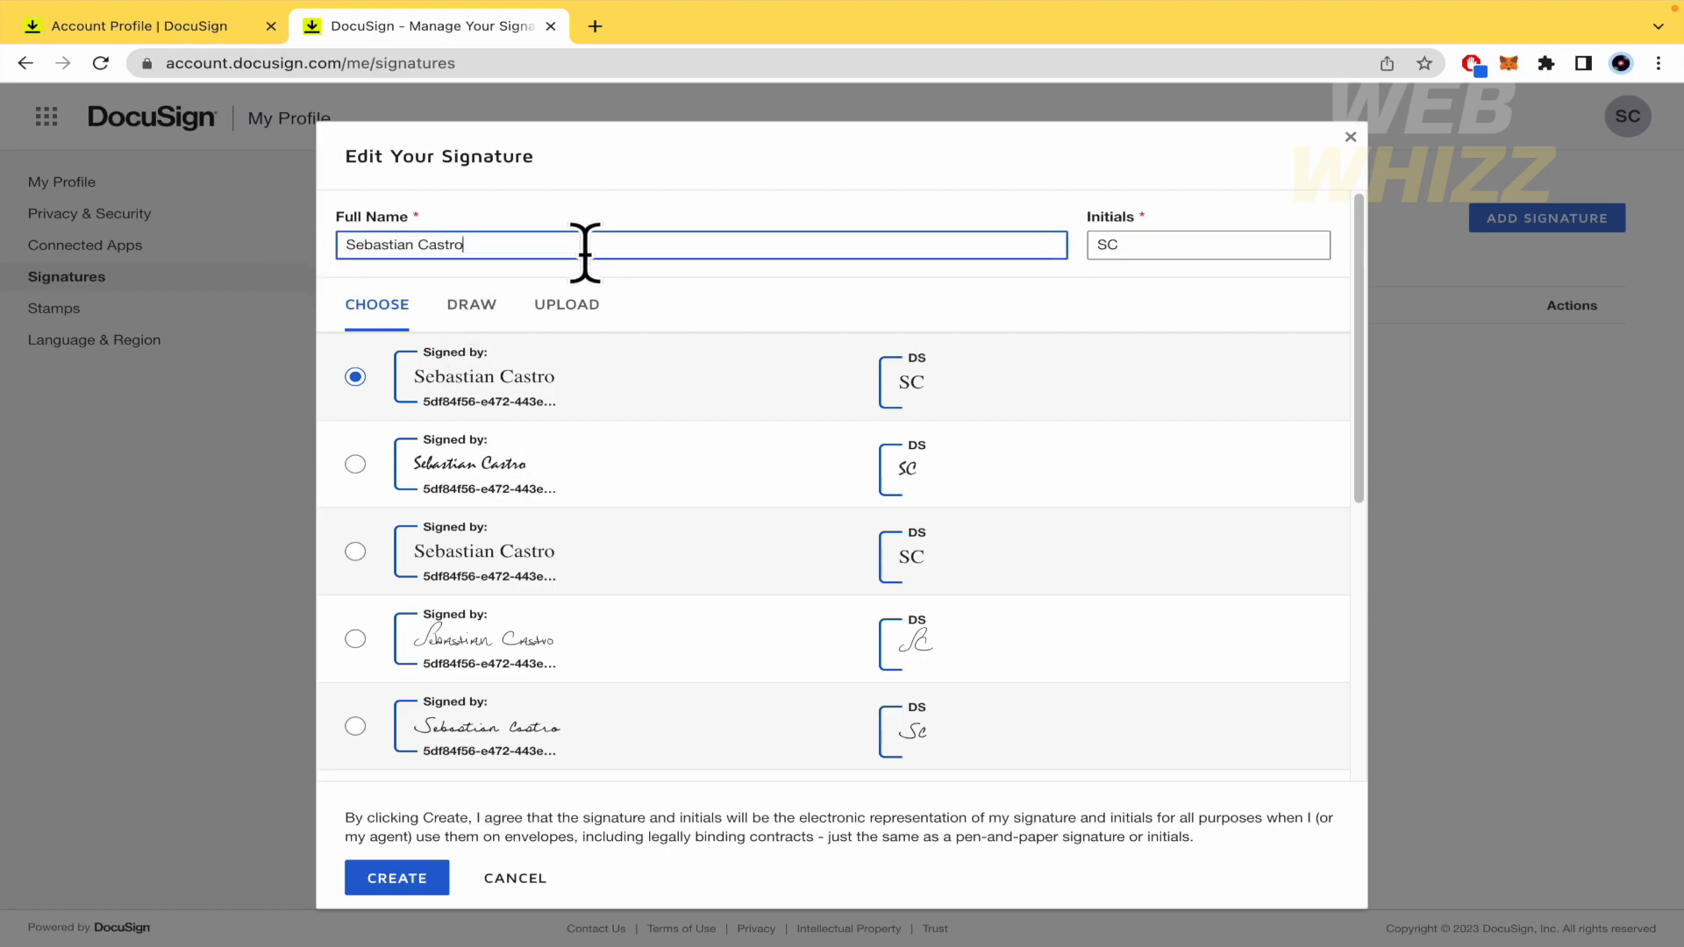
# - Compare signature styles, then adopt the fifth cursive style with matching initials
pyautogui.click(356, 647)
pyautogui.click(355, 726)
pyautogui.click(356, 554)
pyautogui.click(355, 464)
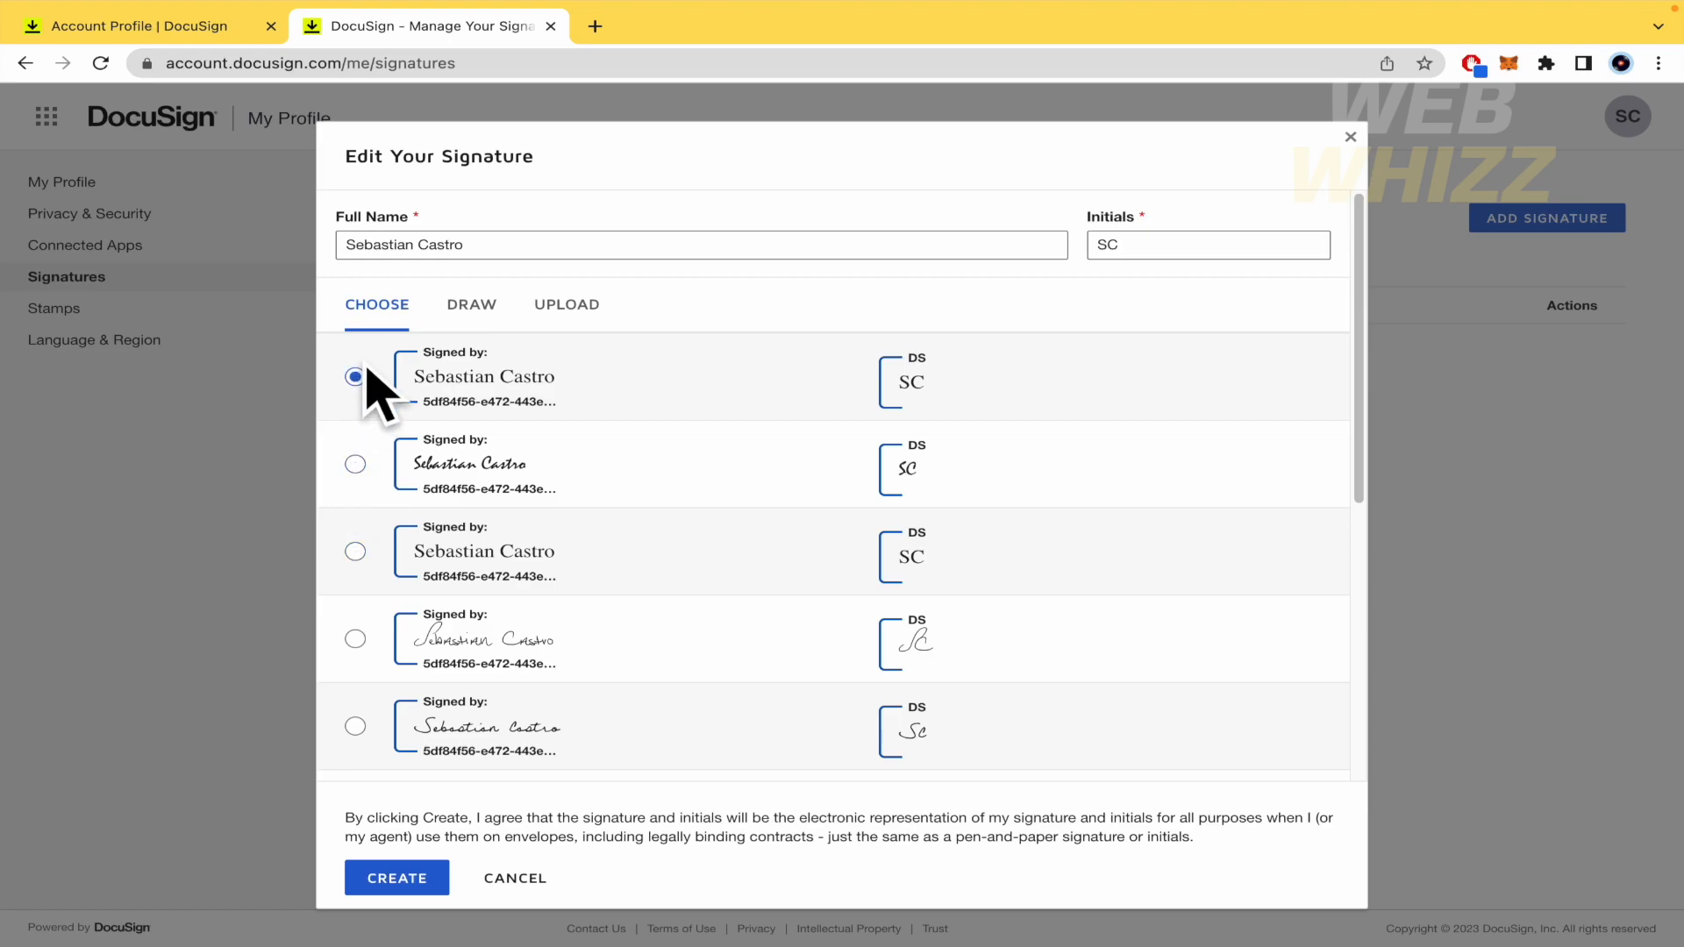
pyautogui.click(355, 552)
pyautogui.click(355, 727)
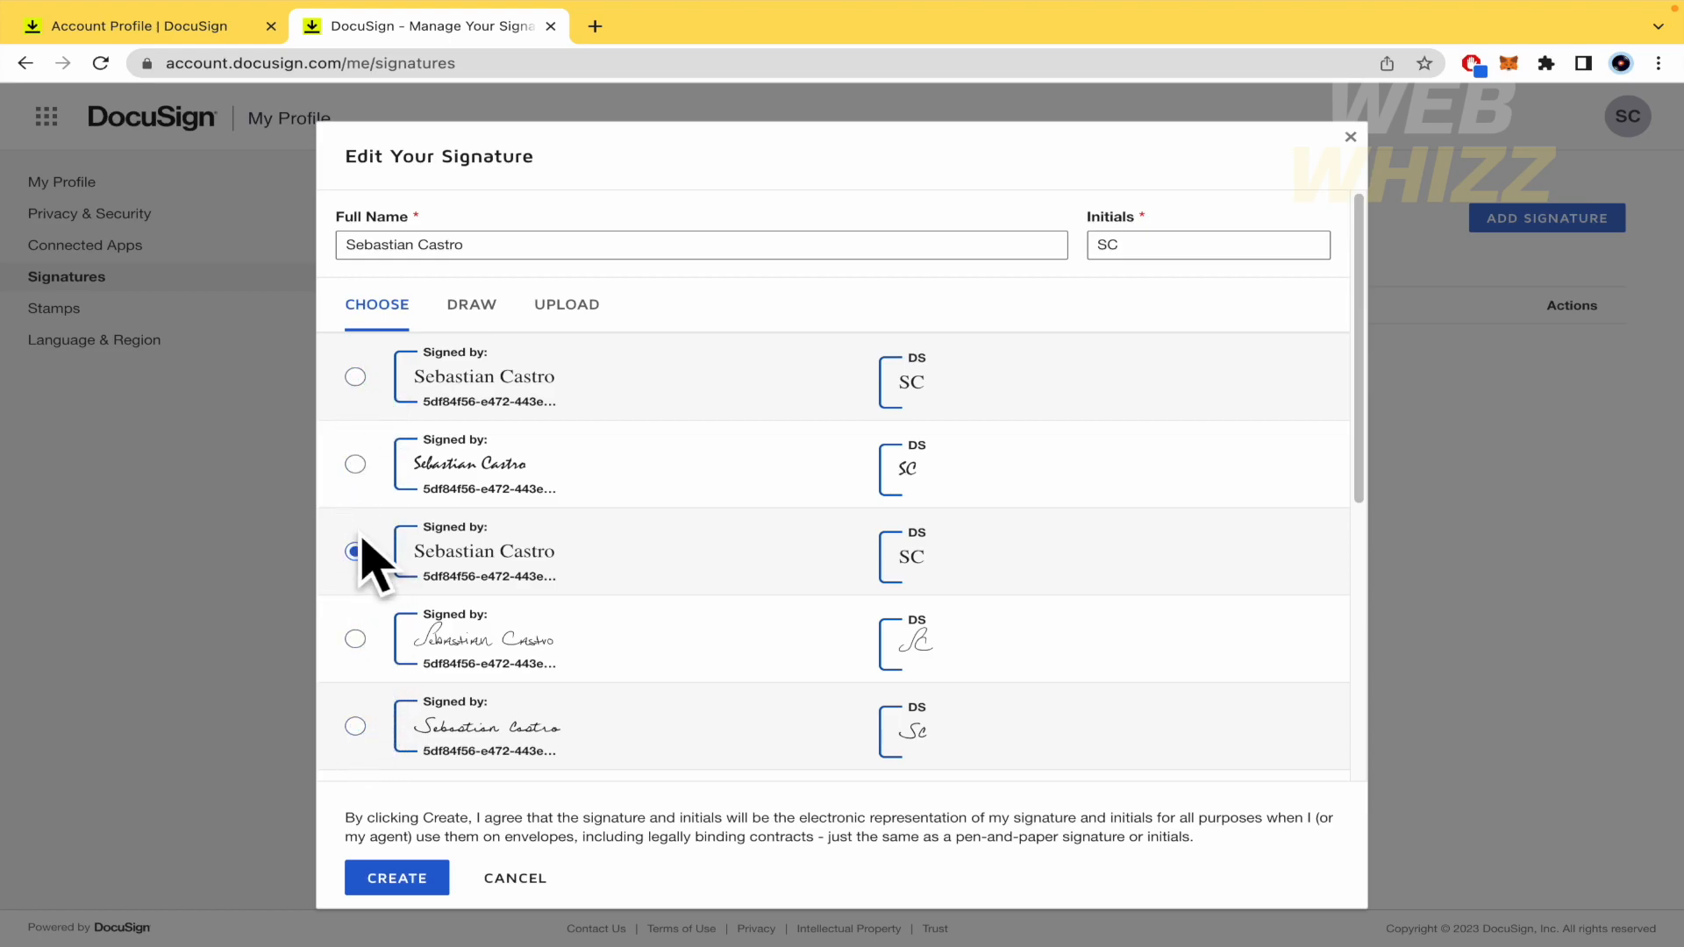
pyautogui.click(405, 879)
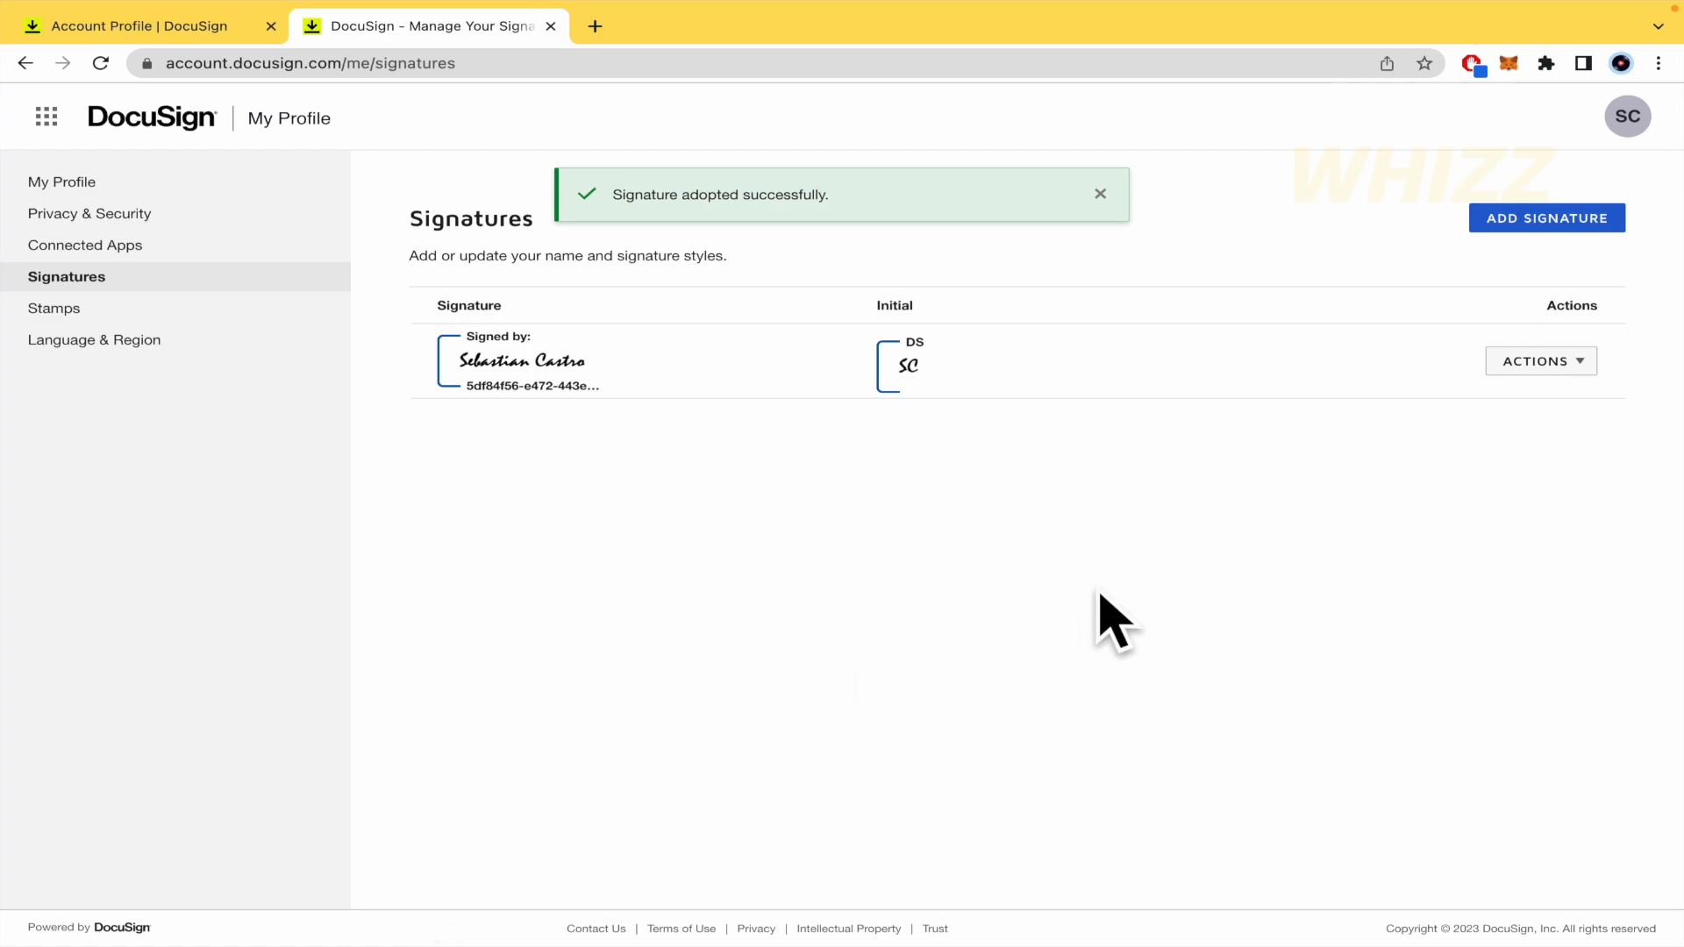
# - Dismiss the adopted-signature notice, then check and close the signature editor and options unchanged
pyautogui.click(1535, 224)
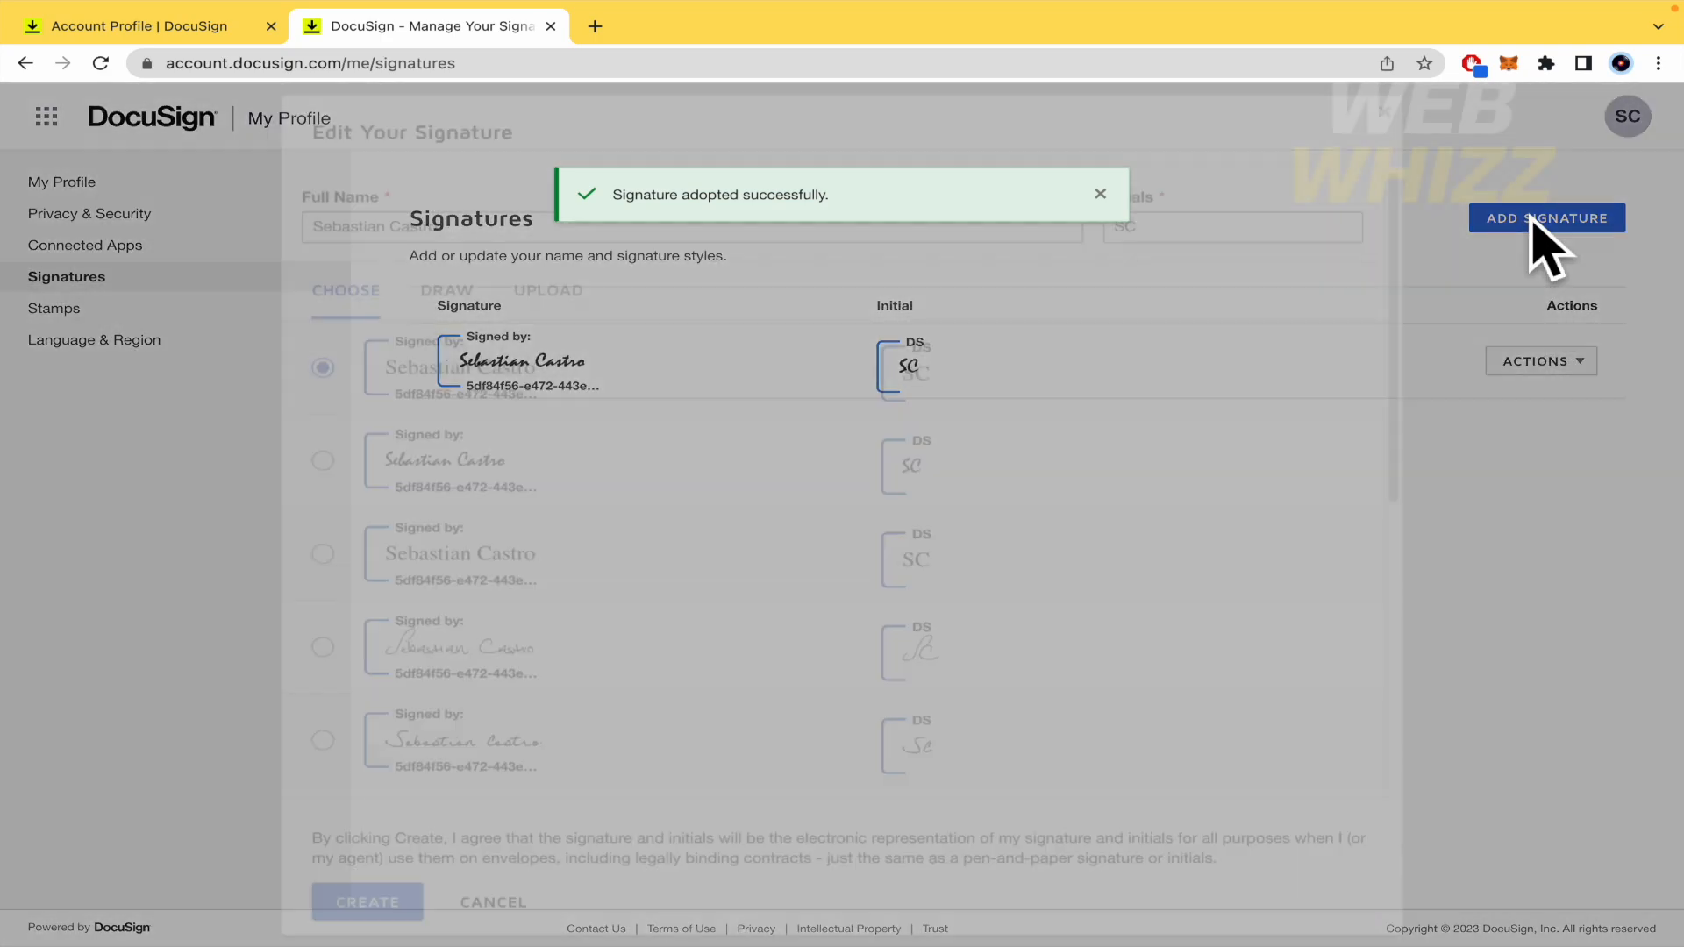
pyautogui.click(1103, 188)
pyautogui.scroll(-6, 628, 676)
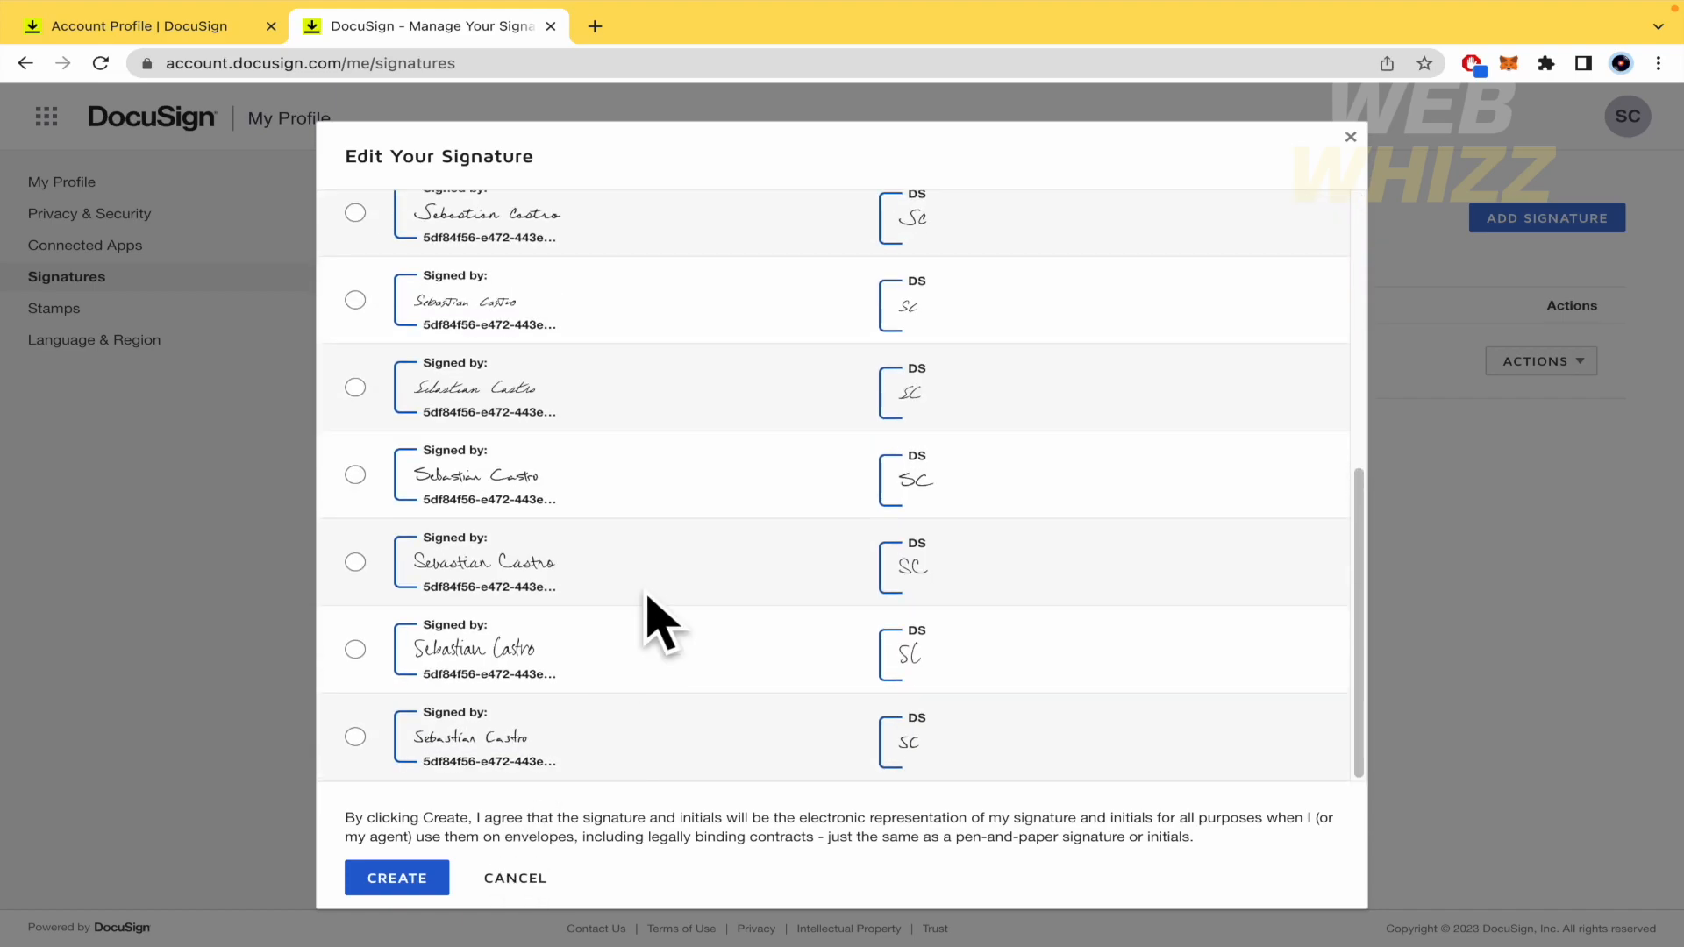
pyautogui.scroll(6, 654, 620)
pyautogui.click(1351, 139)
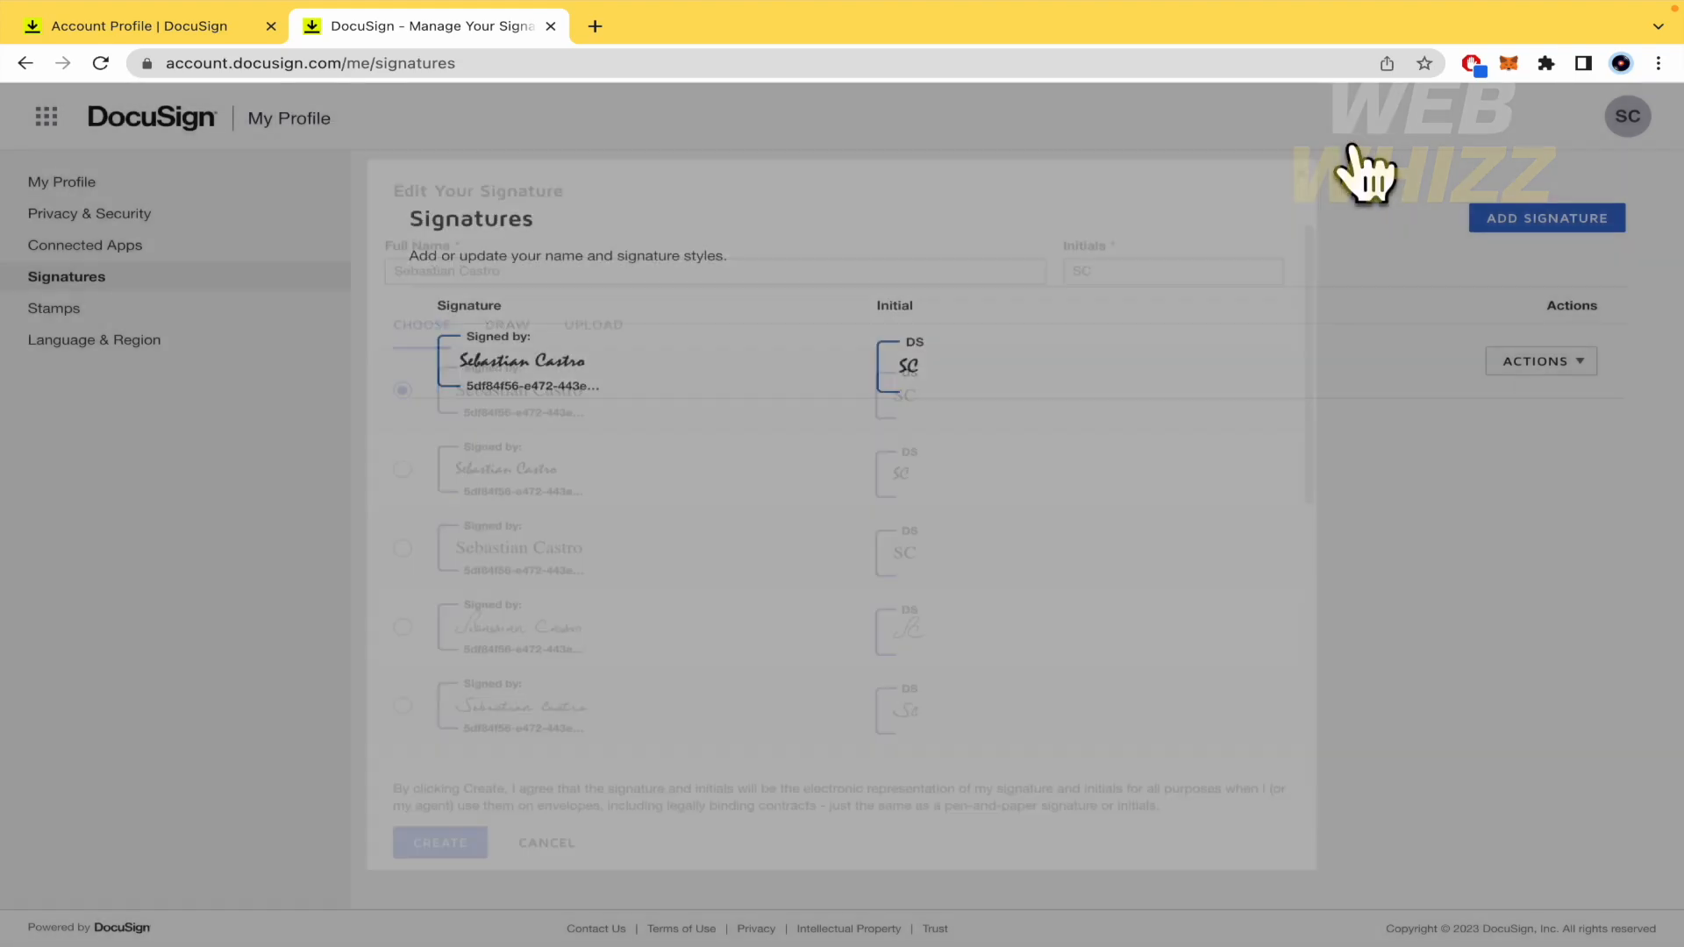
pyautogui.click(1541, 360)
pyautogui.click(1346, 442)
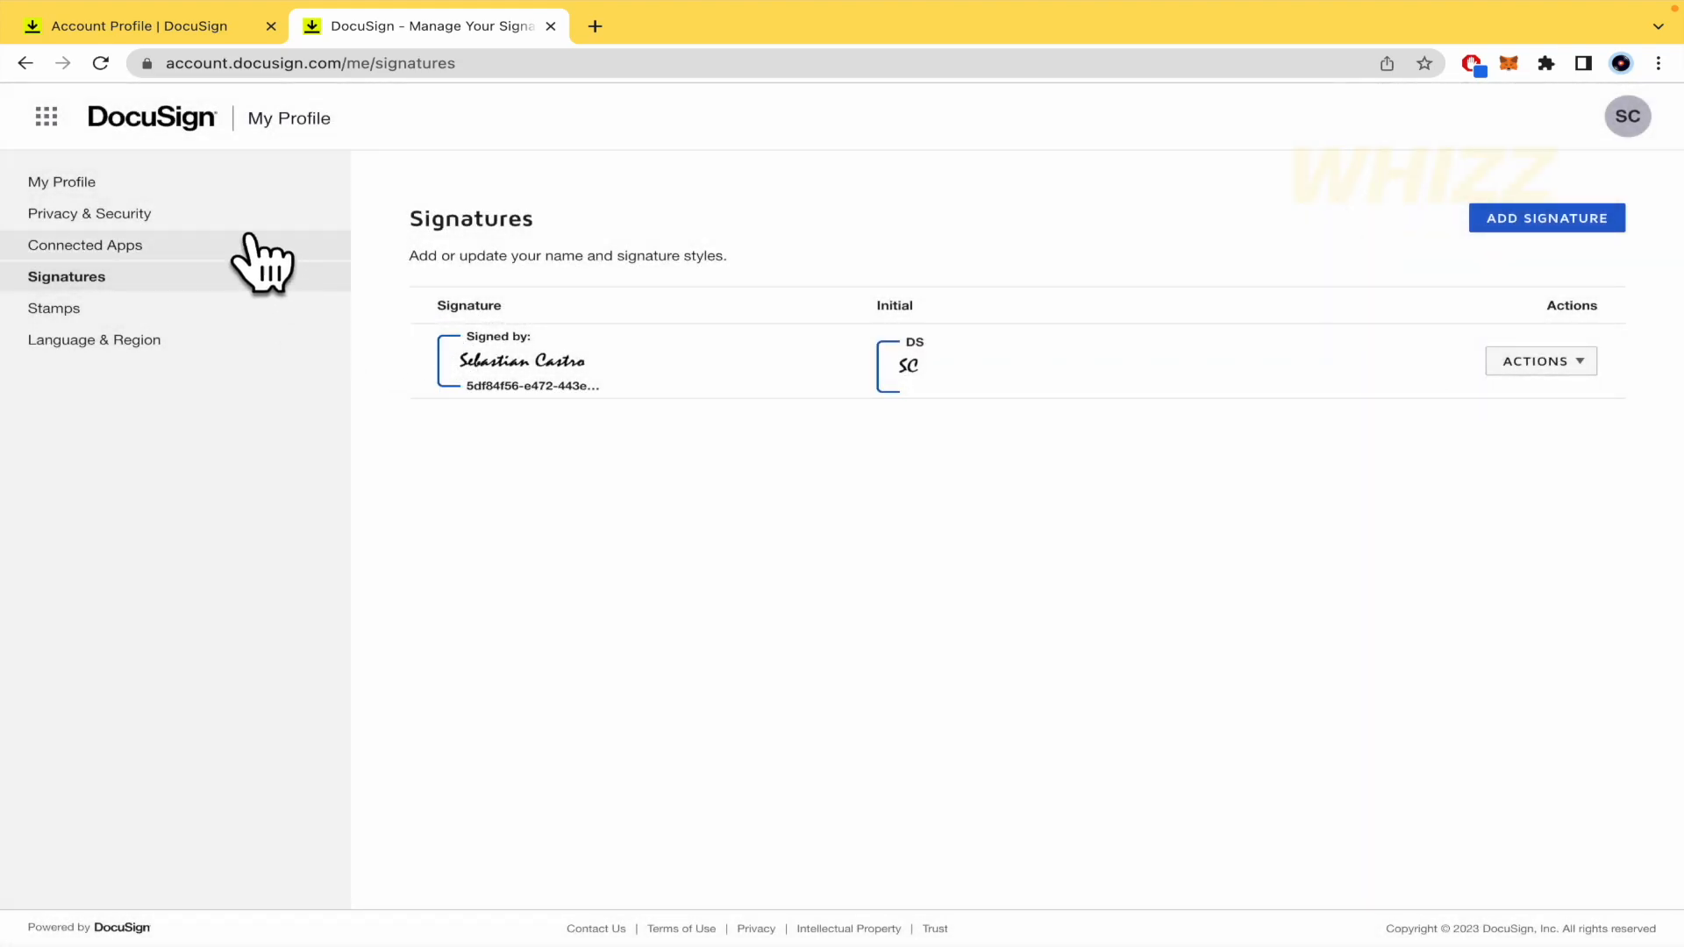
# - Visit the My Profile page, then return to the Signatures page
pyautogui.click(235, 185)
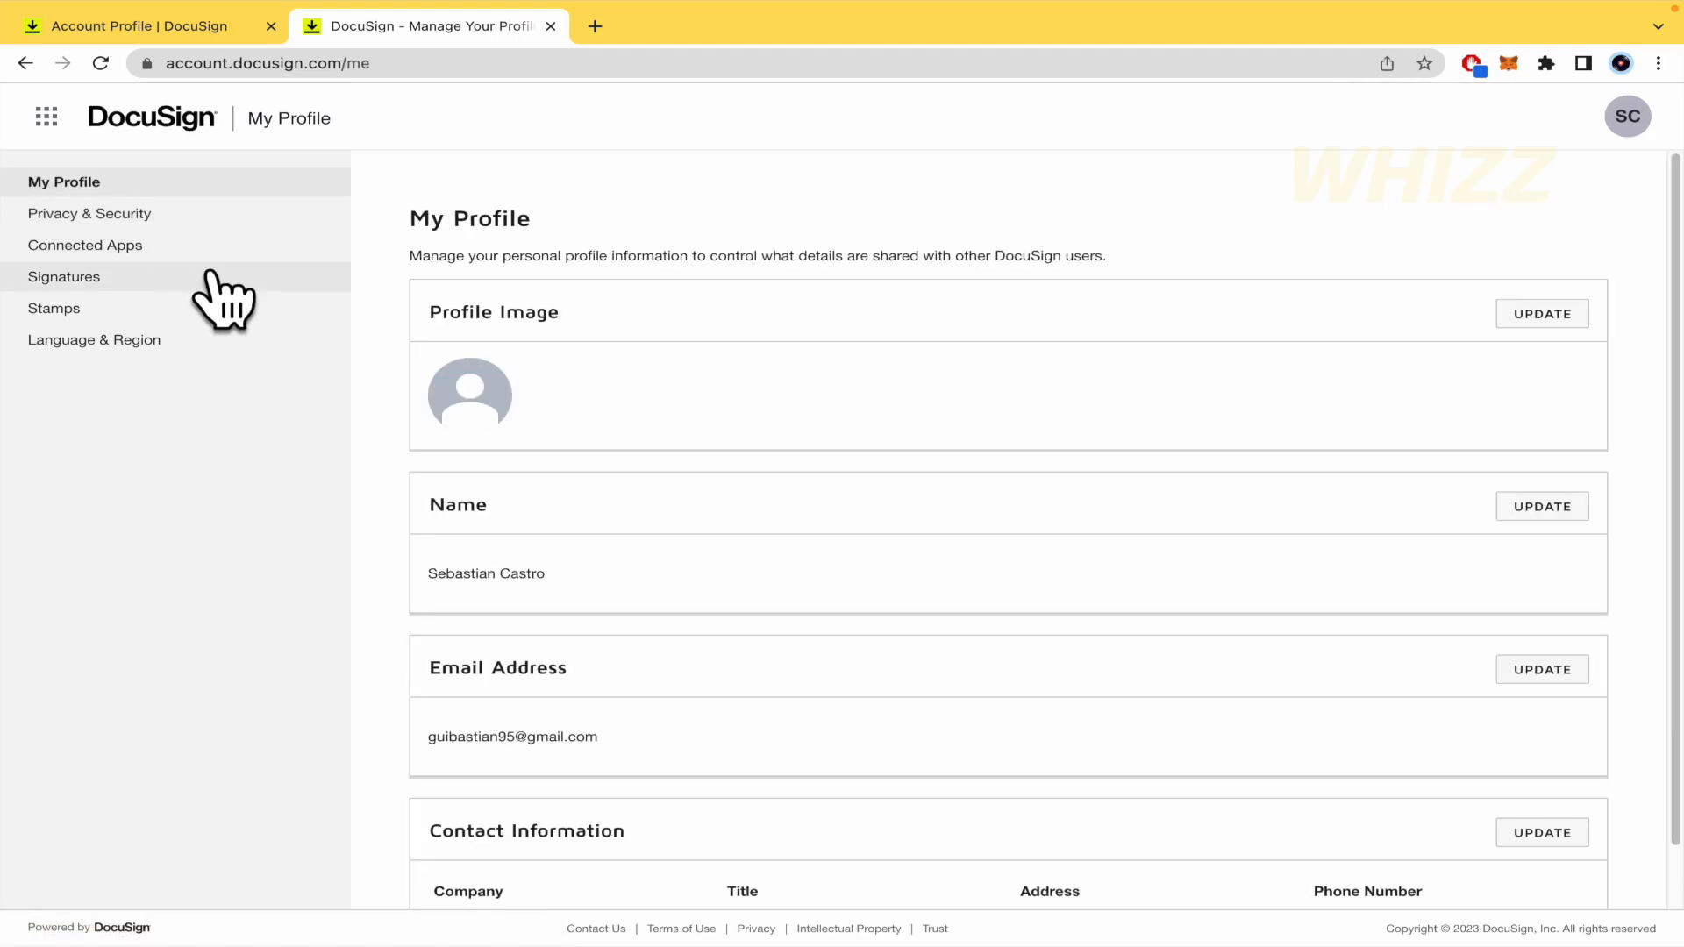
pyautogui.scroll(-2, 562, 565)
pyautogui.click(199, 279)
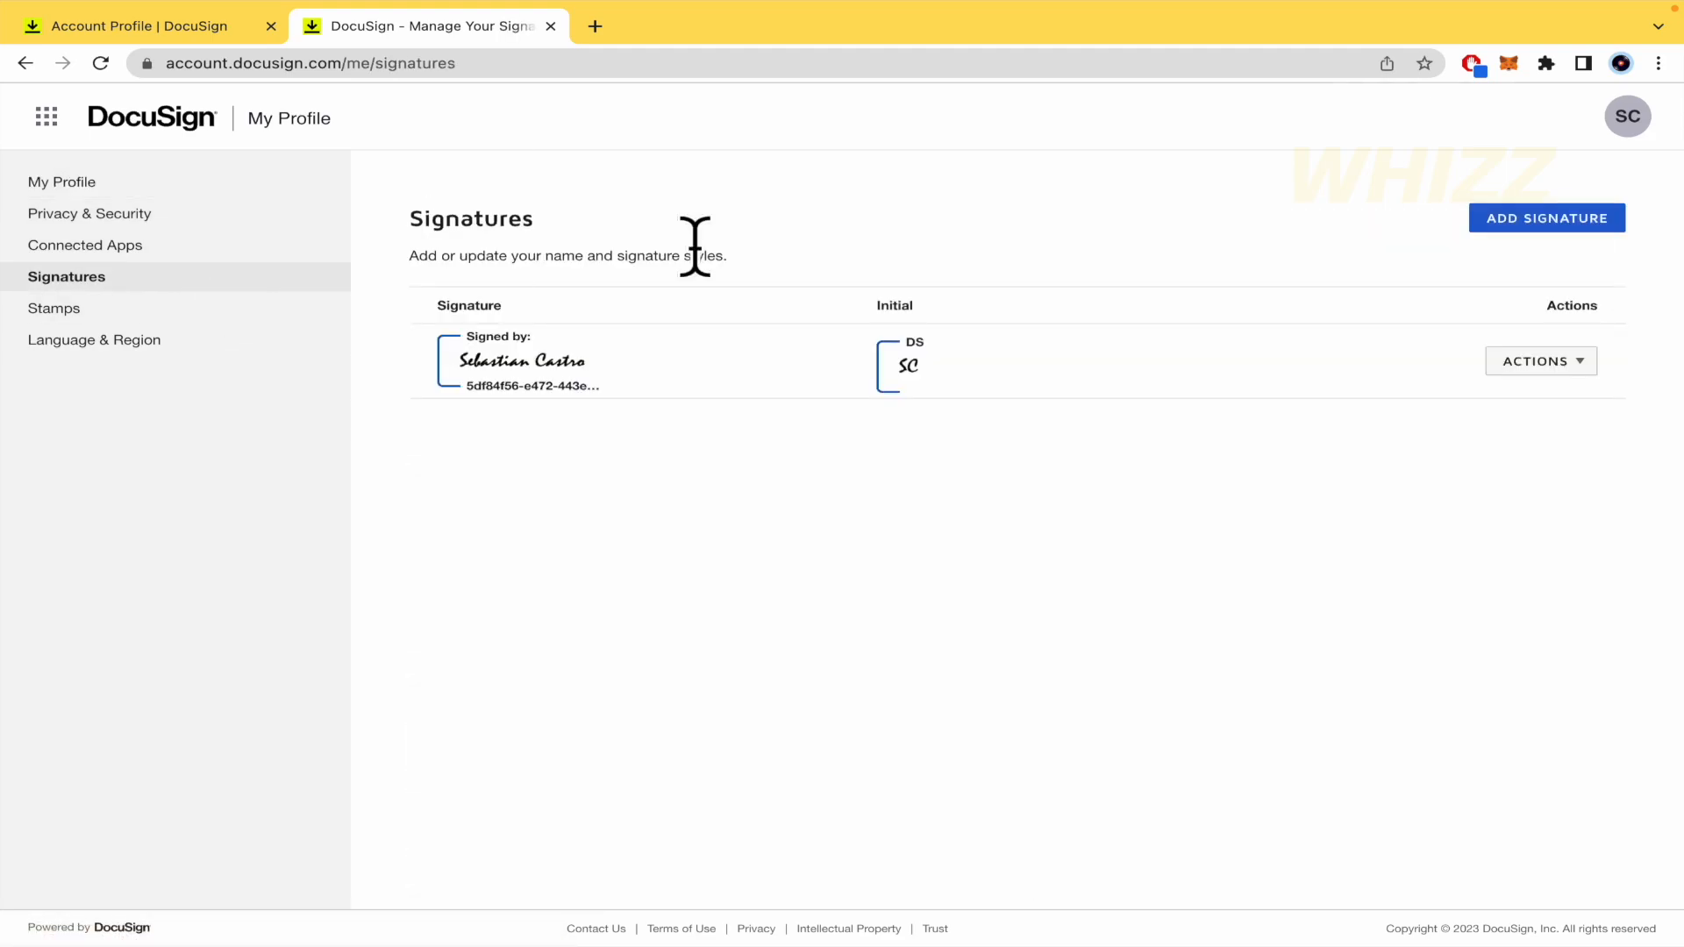
# - Try the Draw and Upload options in Add Signature, discard them, and return to Account Profile
pyautogui.click(1504, 221)
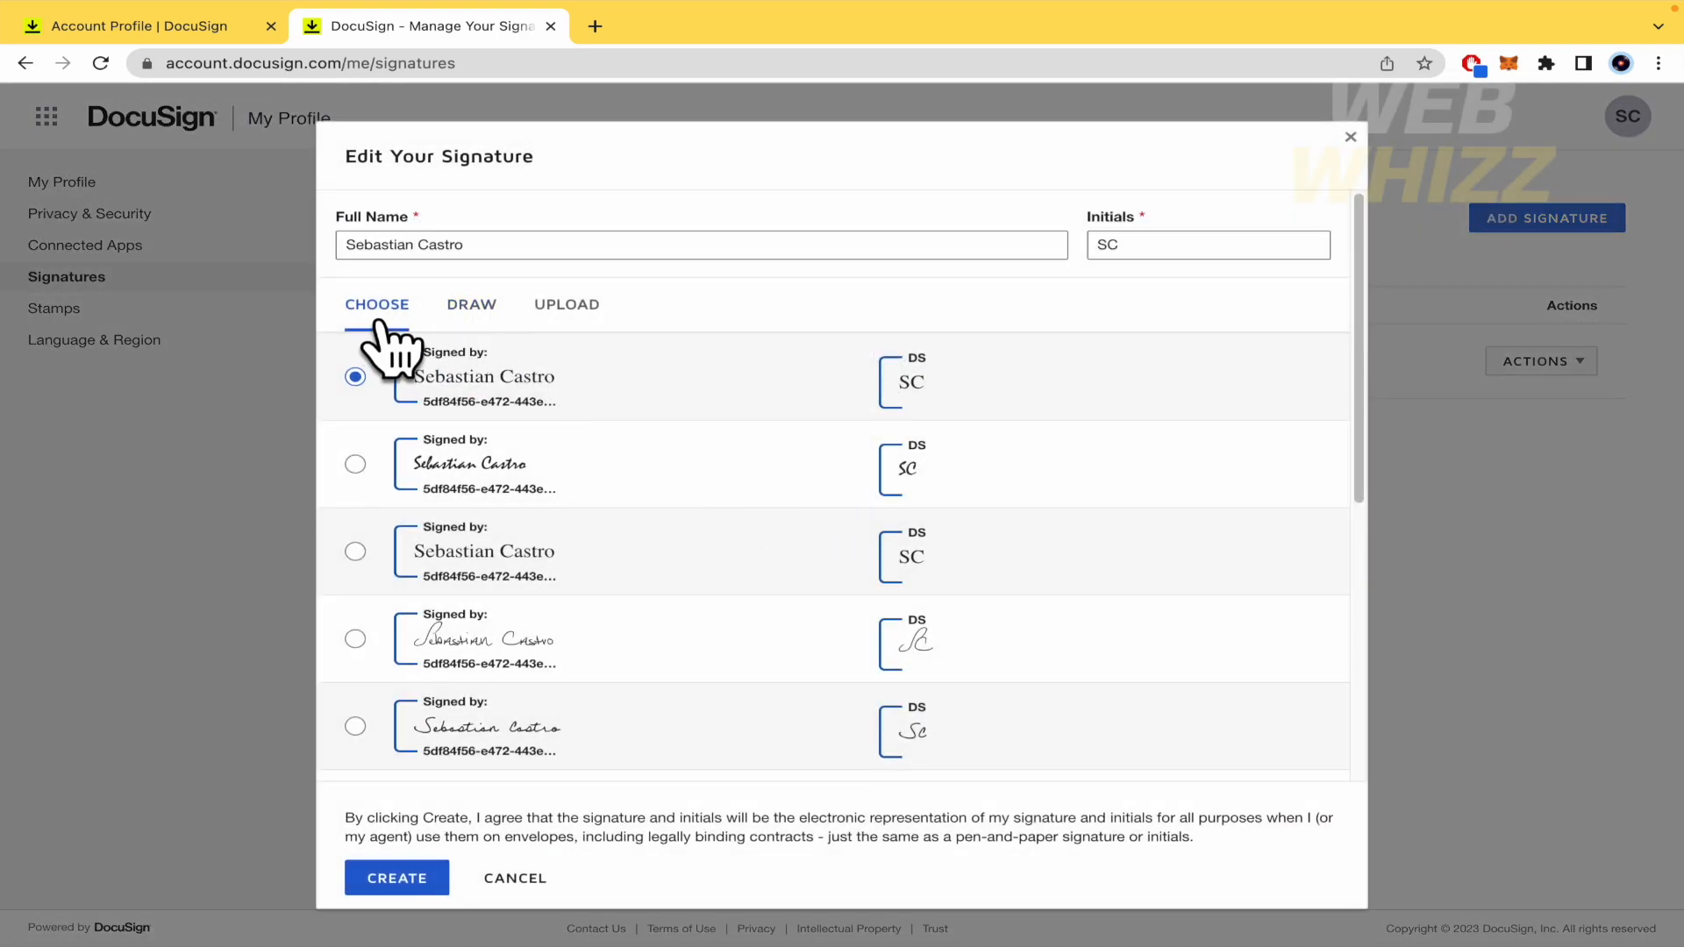
pyautogui.click(471, 307)
pyautogui.moveTo(413, 465)
pyautogui.mouseDown()
pyautogui.moveTo(413, 444)
pyautogui.moveTo(404, 466)
pyautogui.moveTo(440, 493)
pyautogui.moveTo(523, 424)
pyautogui.moveTo(492, 508)
pyautogui.moveTo(561, 522)
pyautogui.moveTo(639, 436)
pyautogui.moveTo(597, 488)
pyautogui.moveTo(601, 517)
pyautogui.mouseUp()
pyautogui.moveTo(575, 443); pyautogui.dragTo(946, 479)
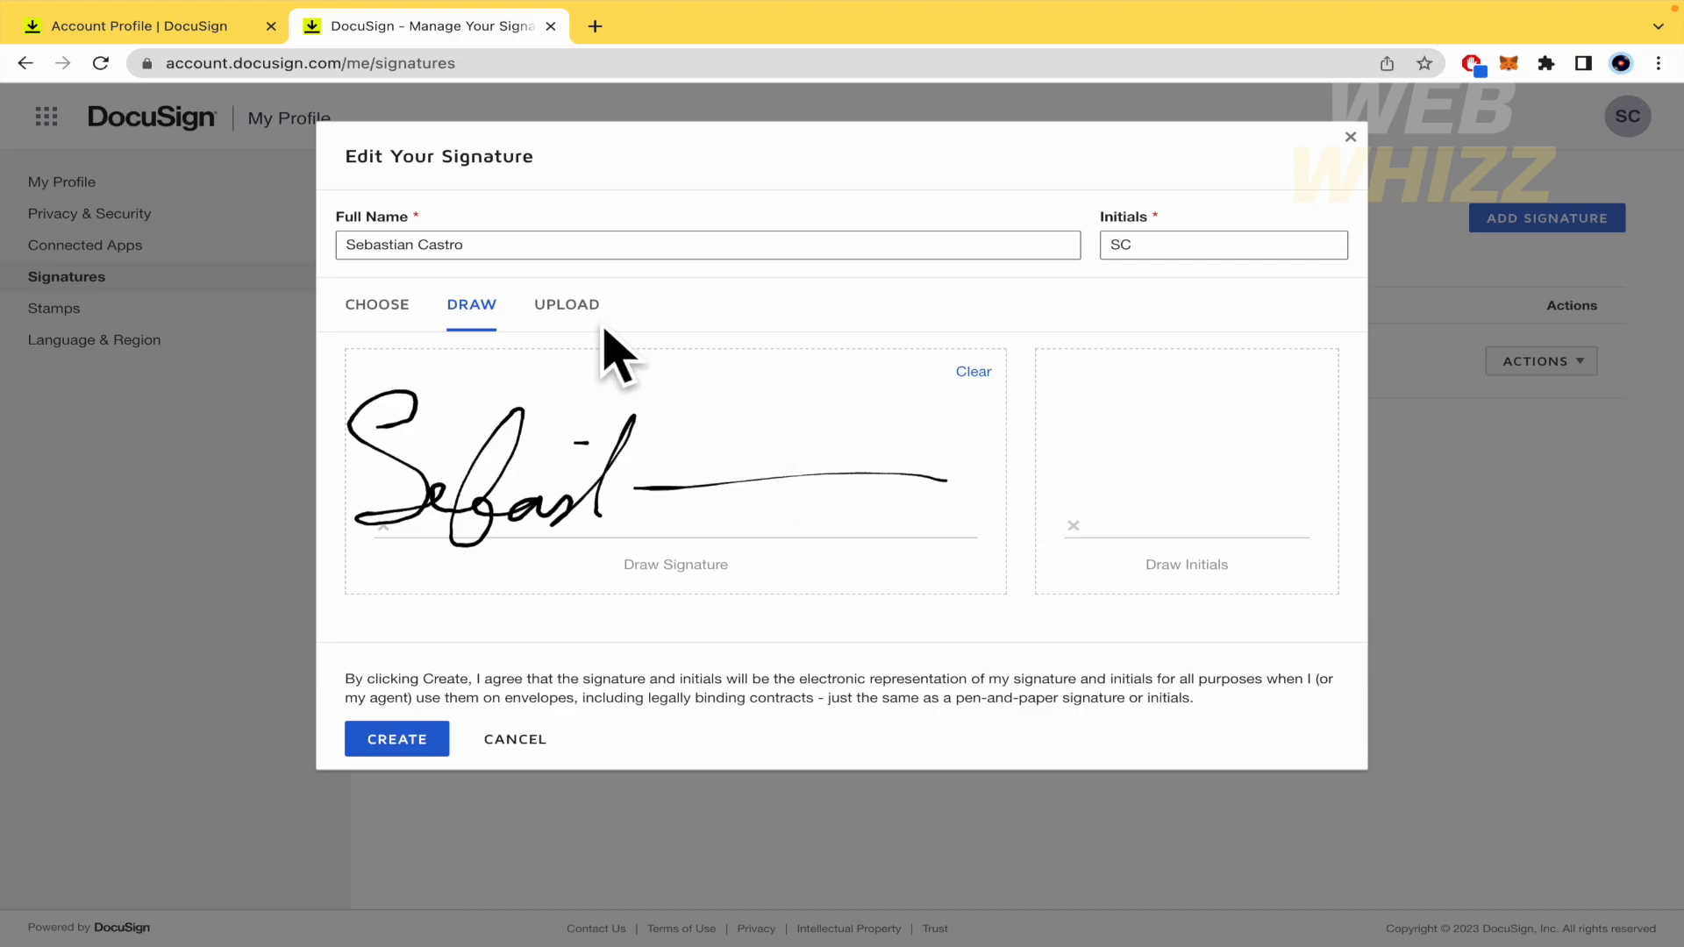
pyautogui.click(581, 307)
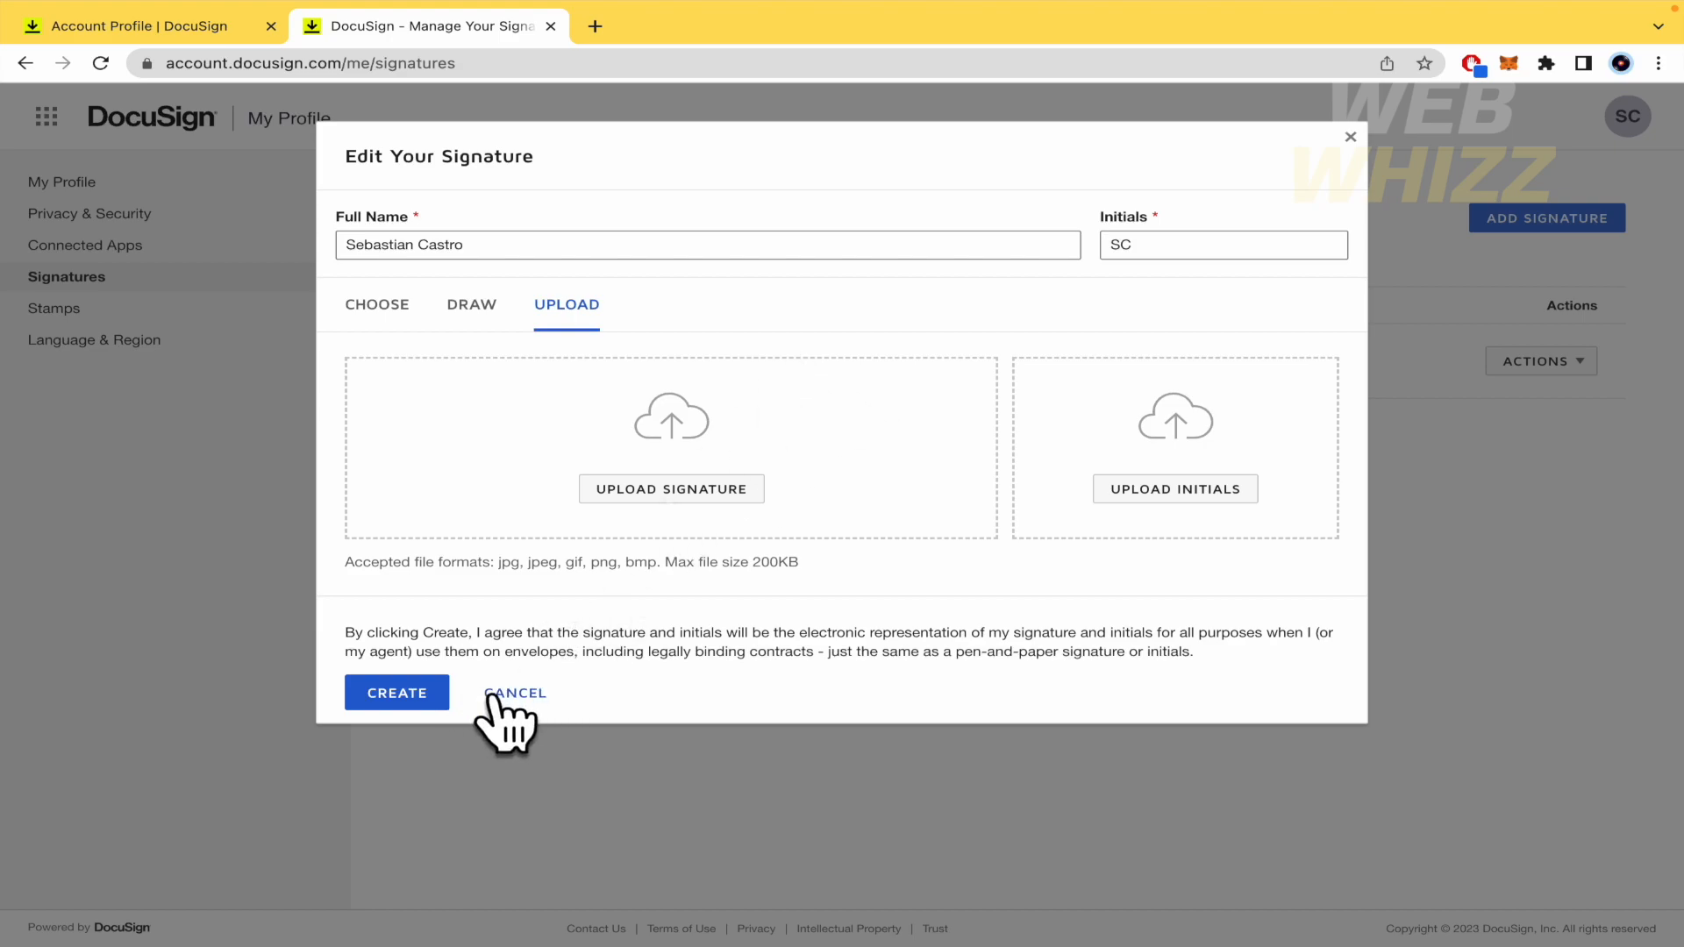
pyautogui.click(377, 306)
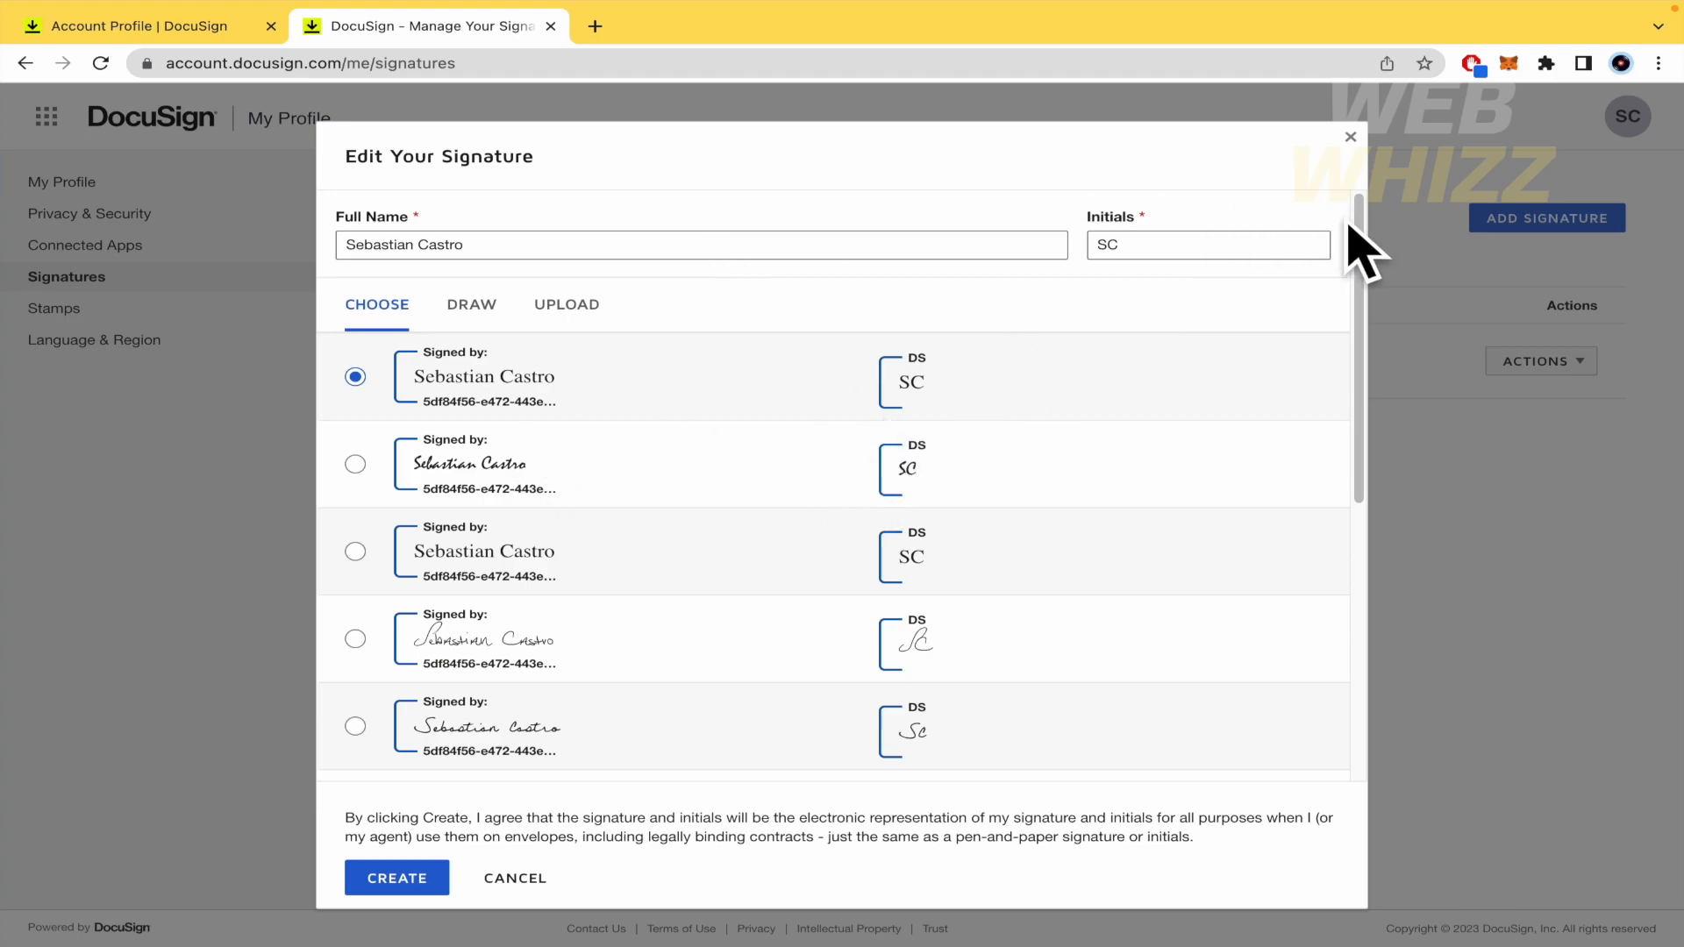
pyautogui.click(1349, 140)
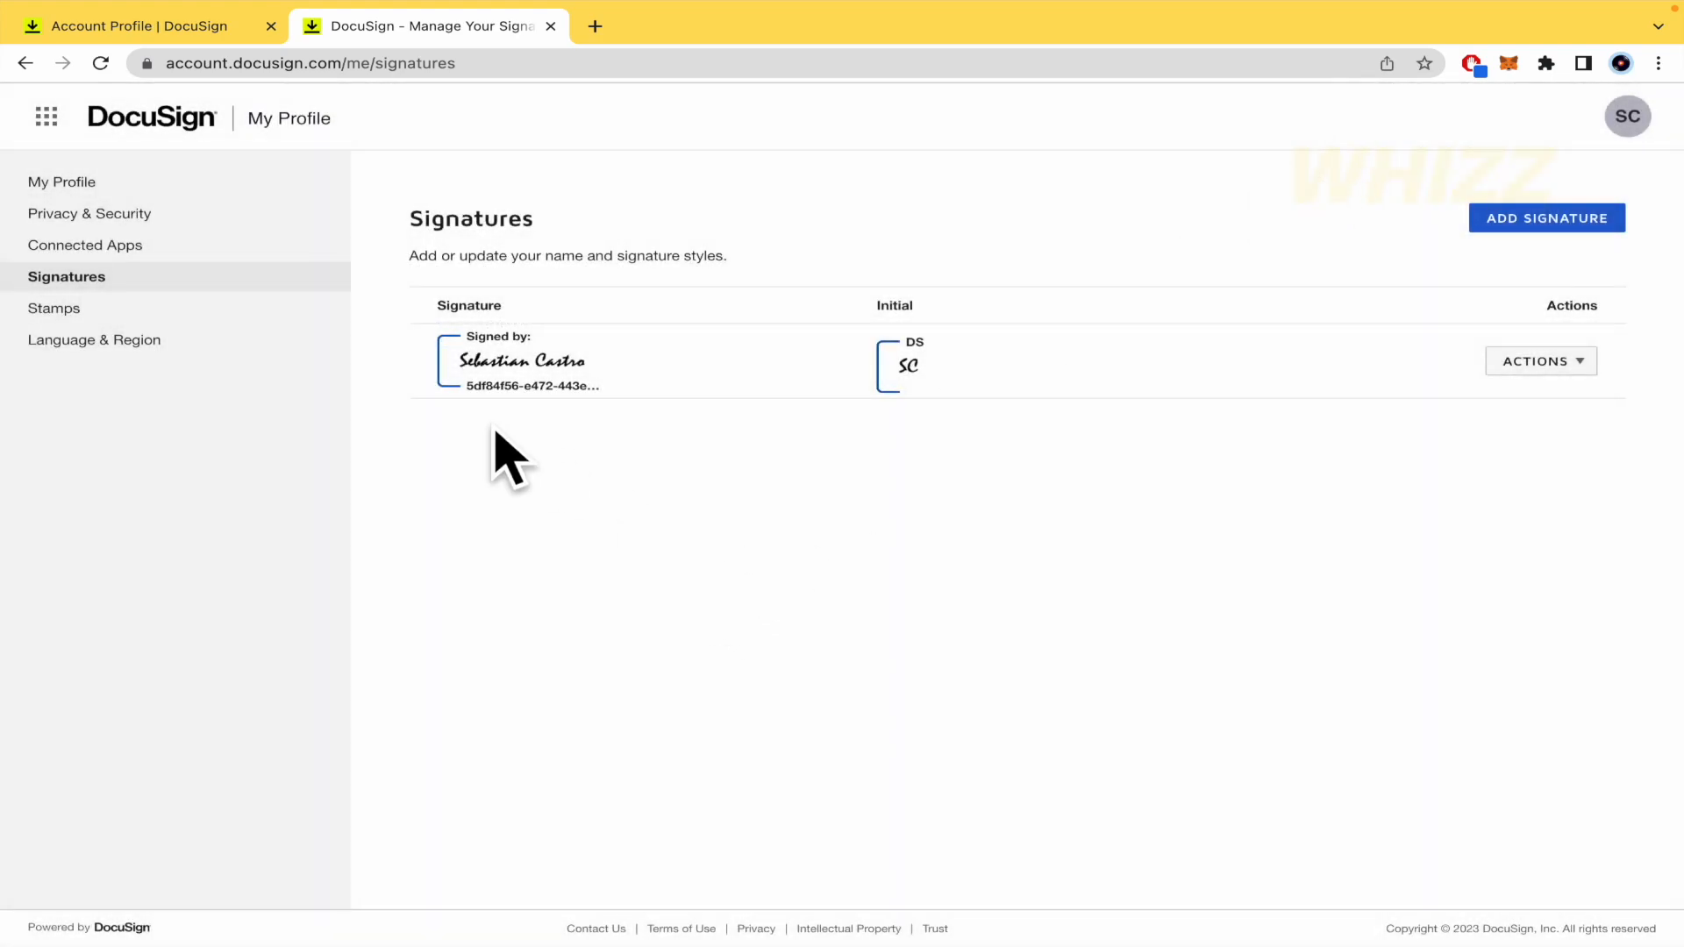
pyautogui.click(193, 26)
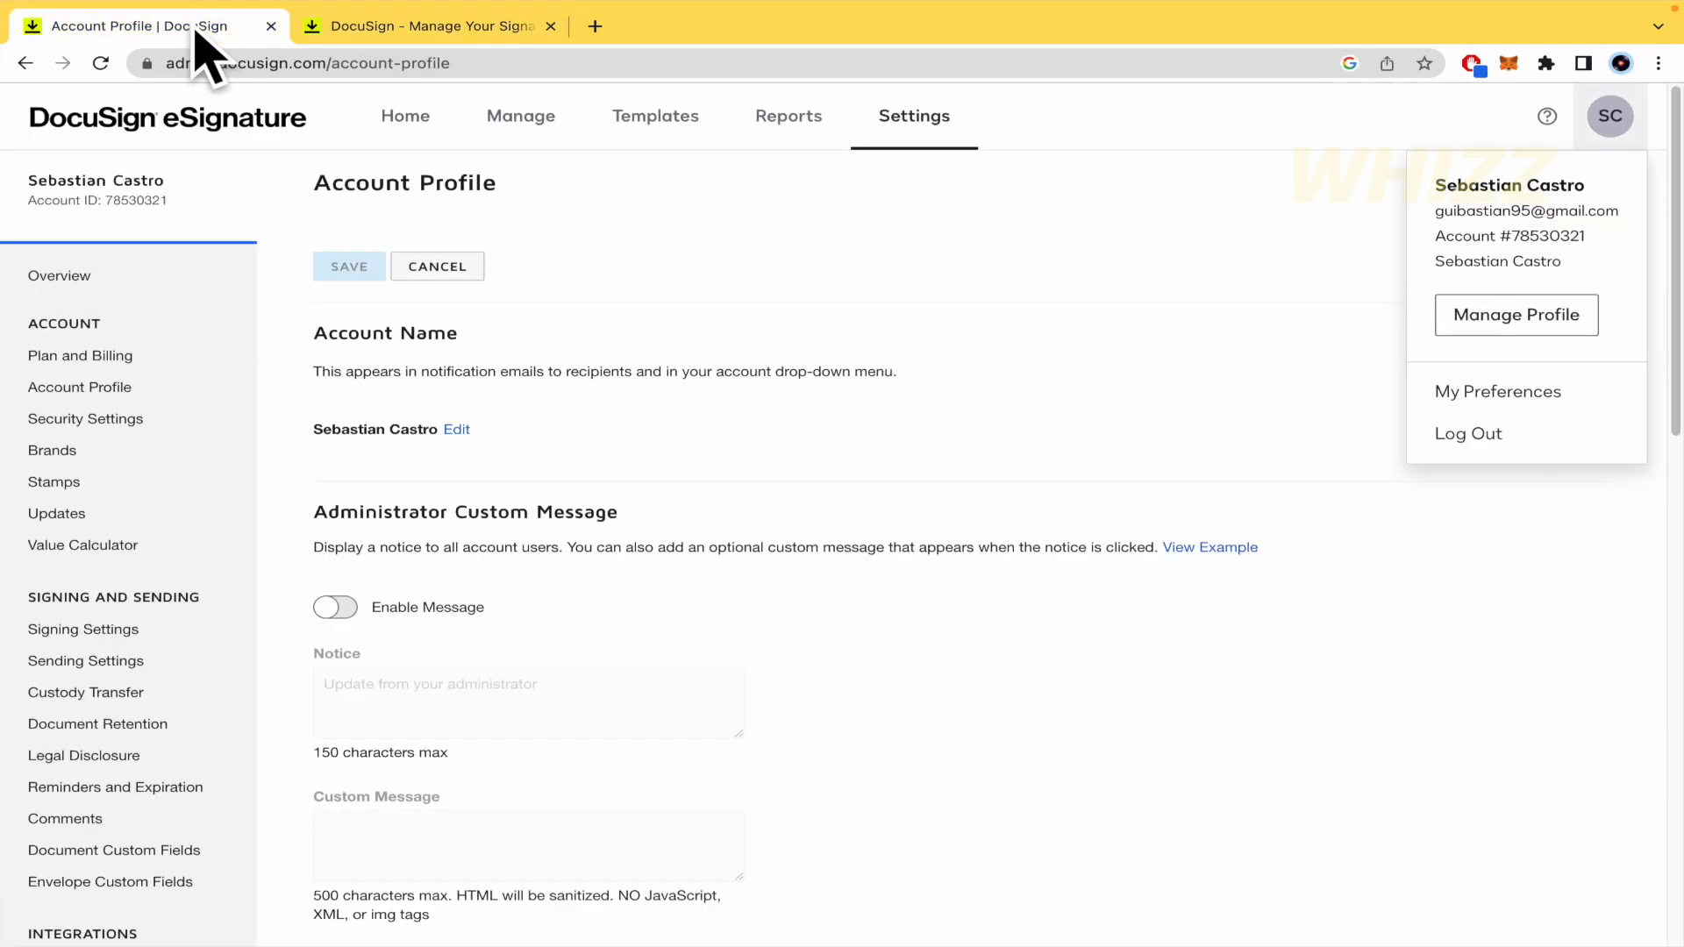
# - From the Account Profile tab, go to eSignature Home and start a new envelope
pyautogui.click(392, 28)
pyautogui.click(142, 19)
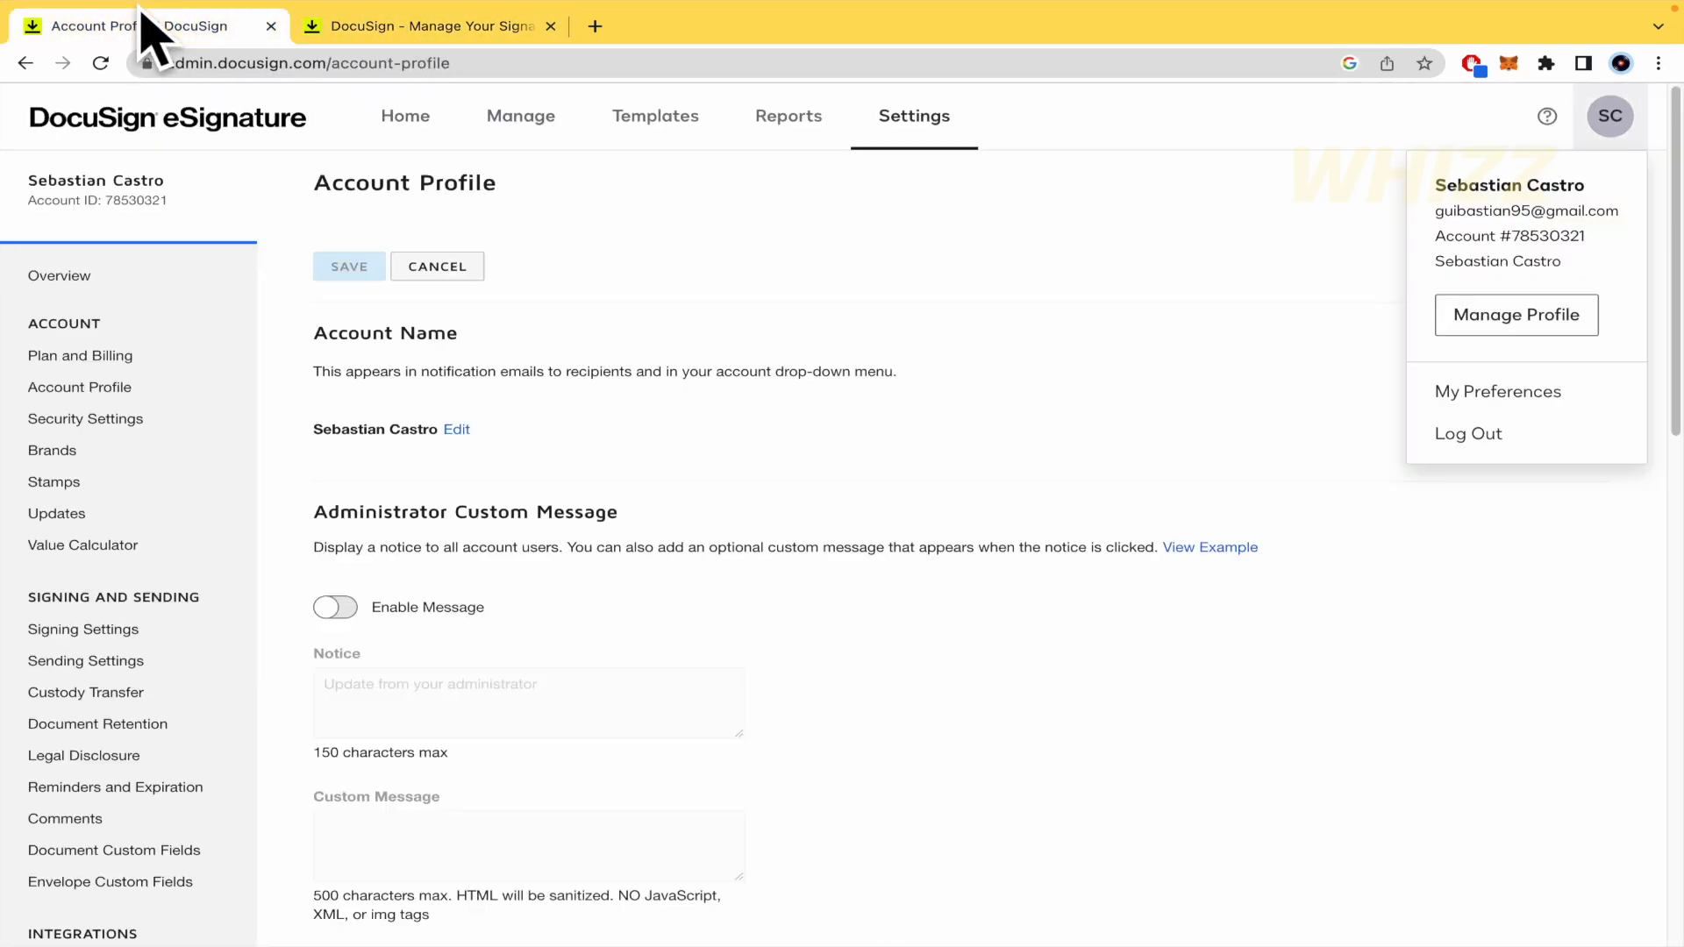
pyautogui.click(429, 121)
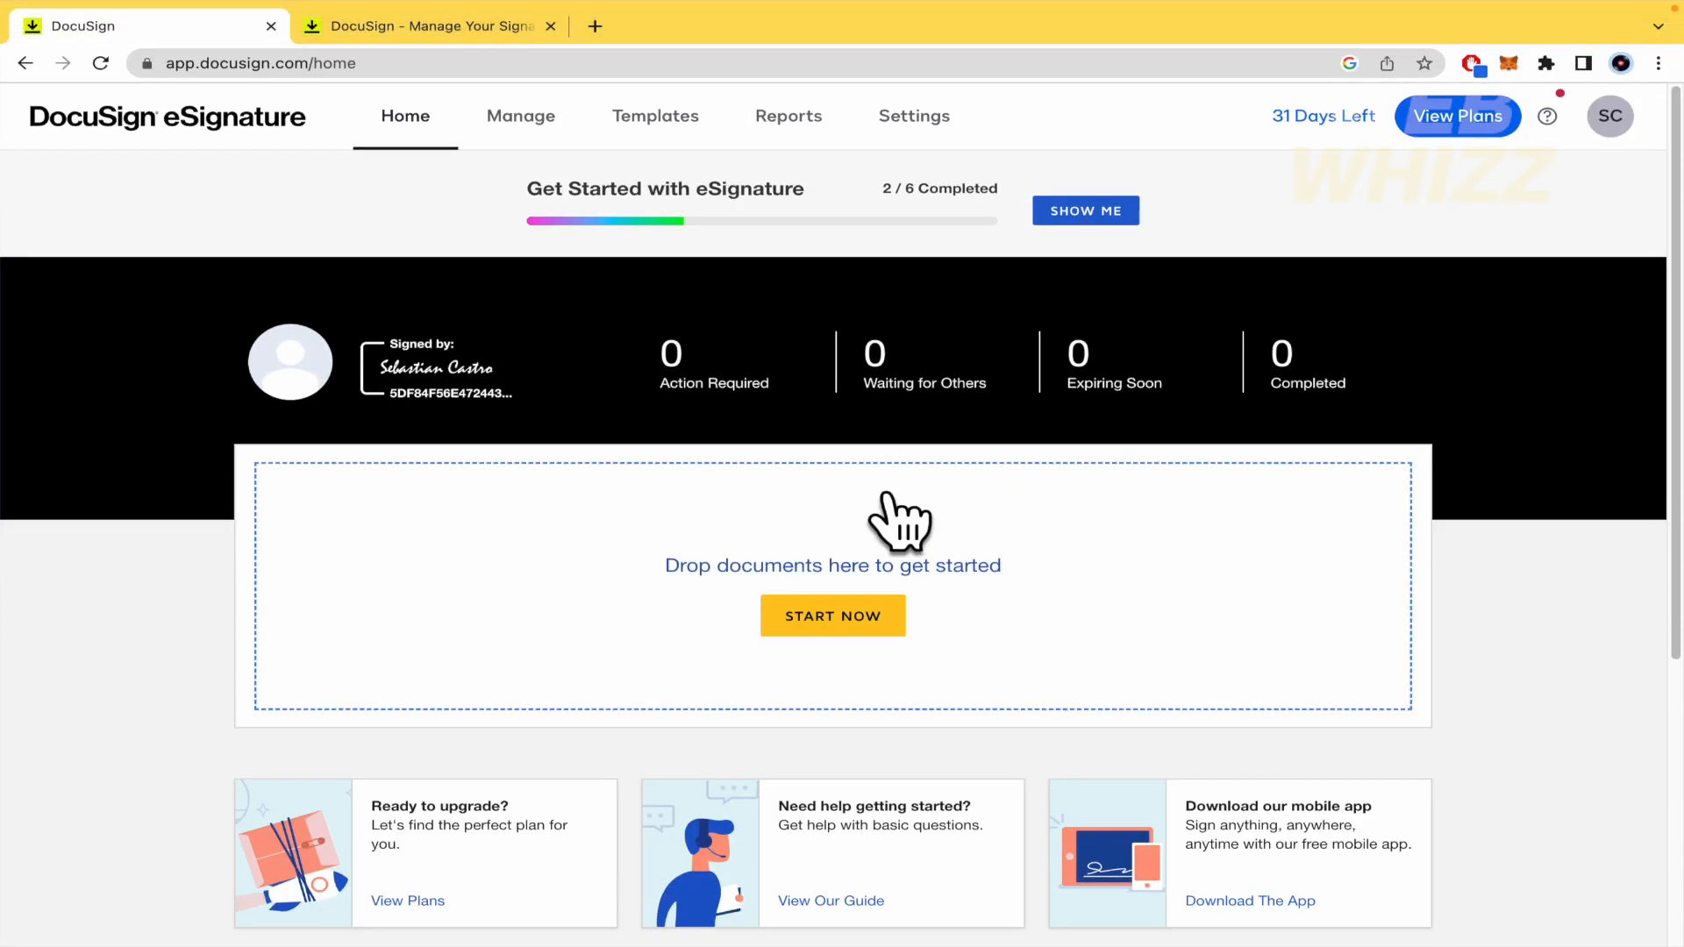
pyautogui.click(825, 618)
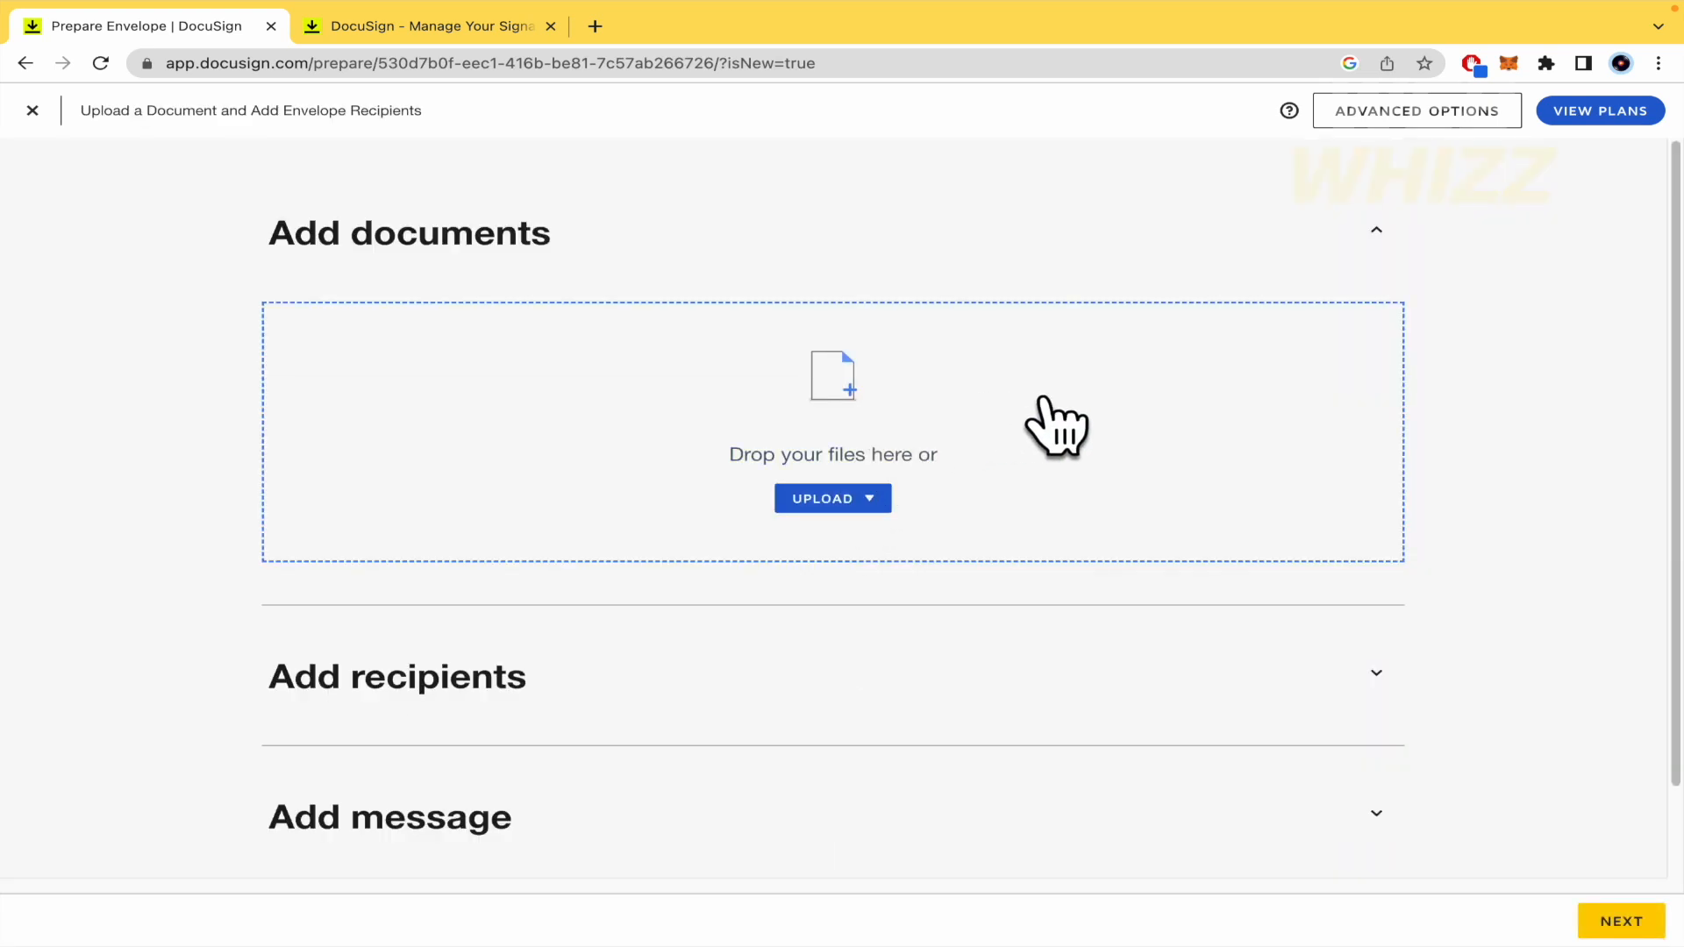
# - Upload Form.png from the Downloads folder into the envelope
pyautogui.click(876, 508)
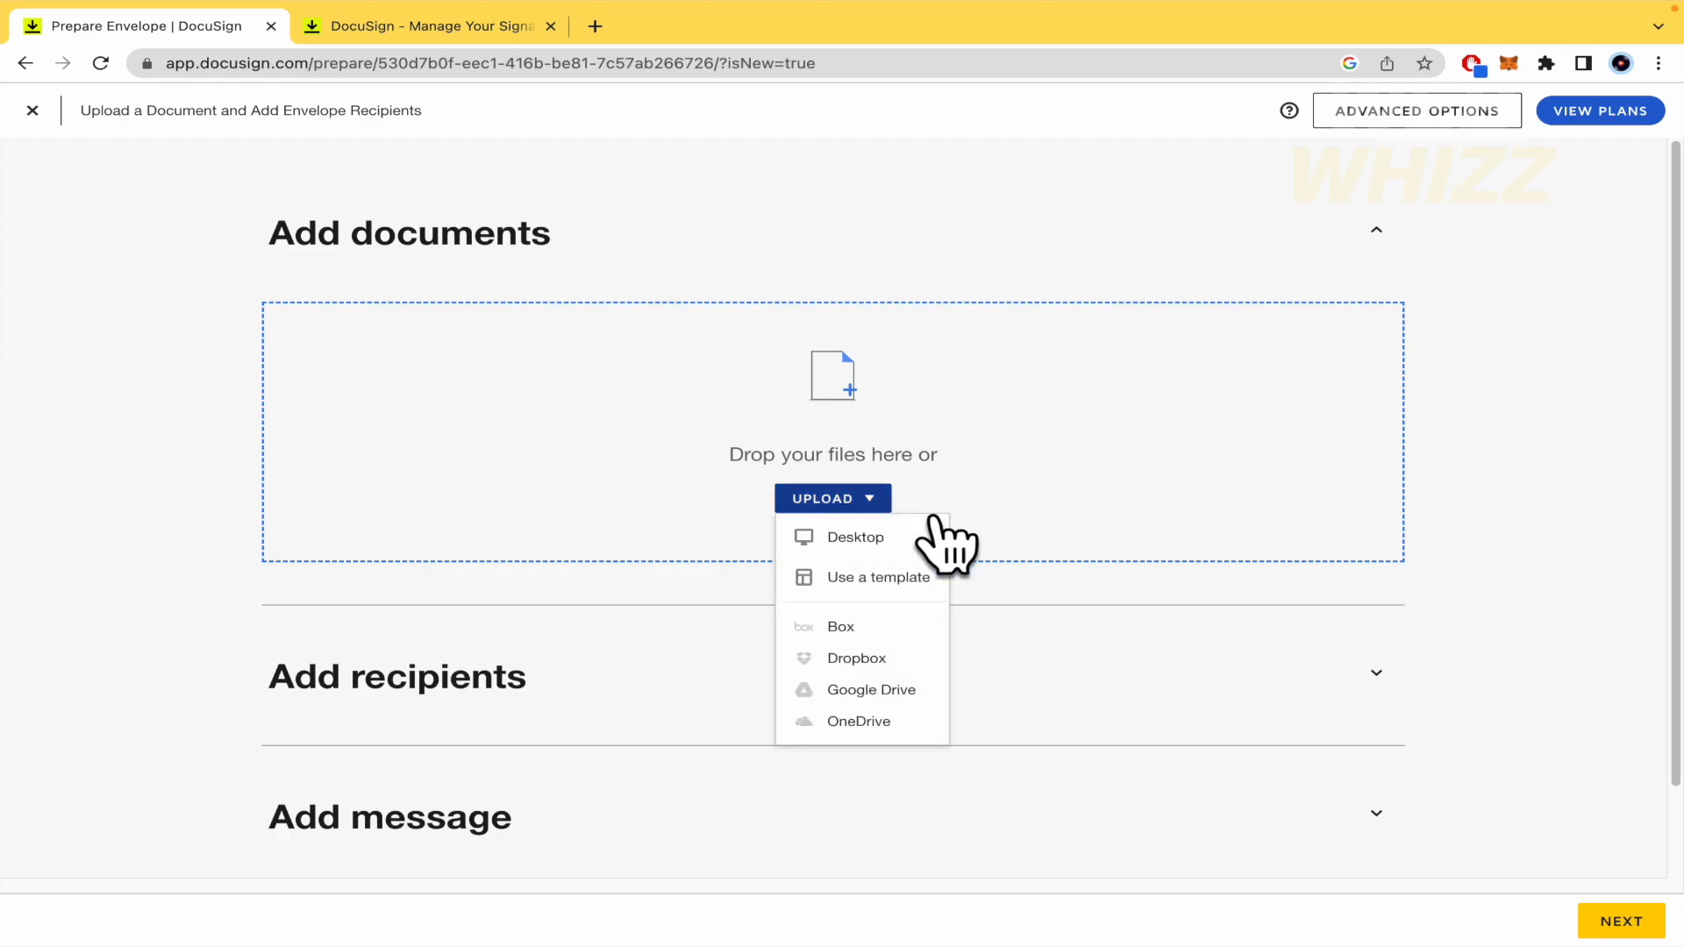
pyautogui.click(912, 540)
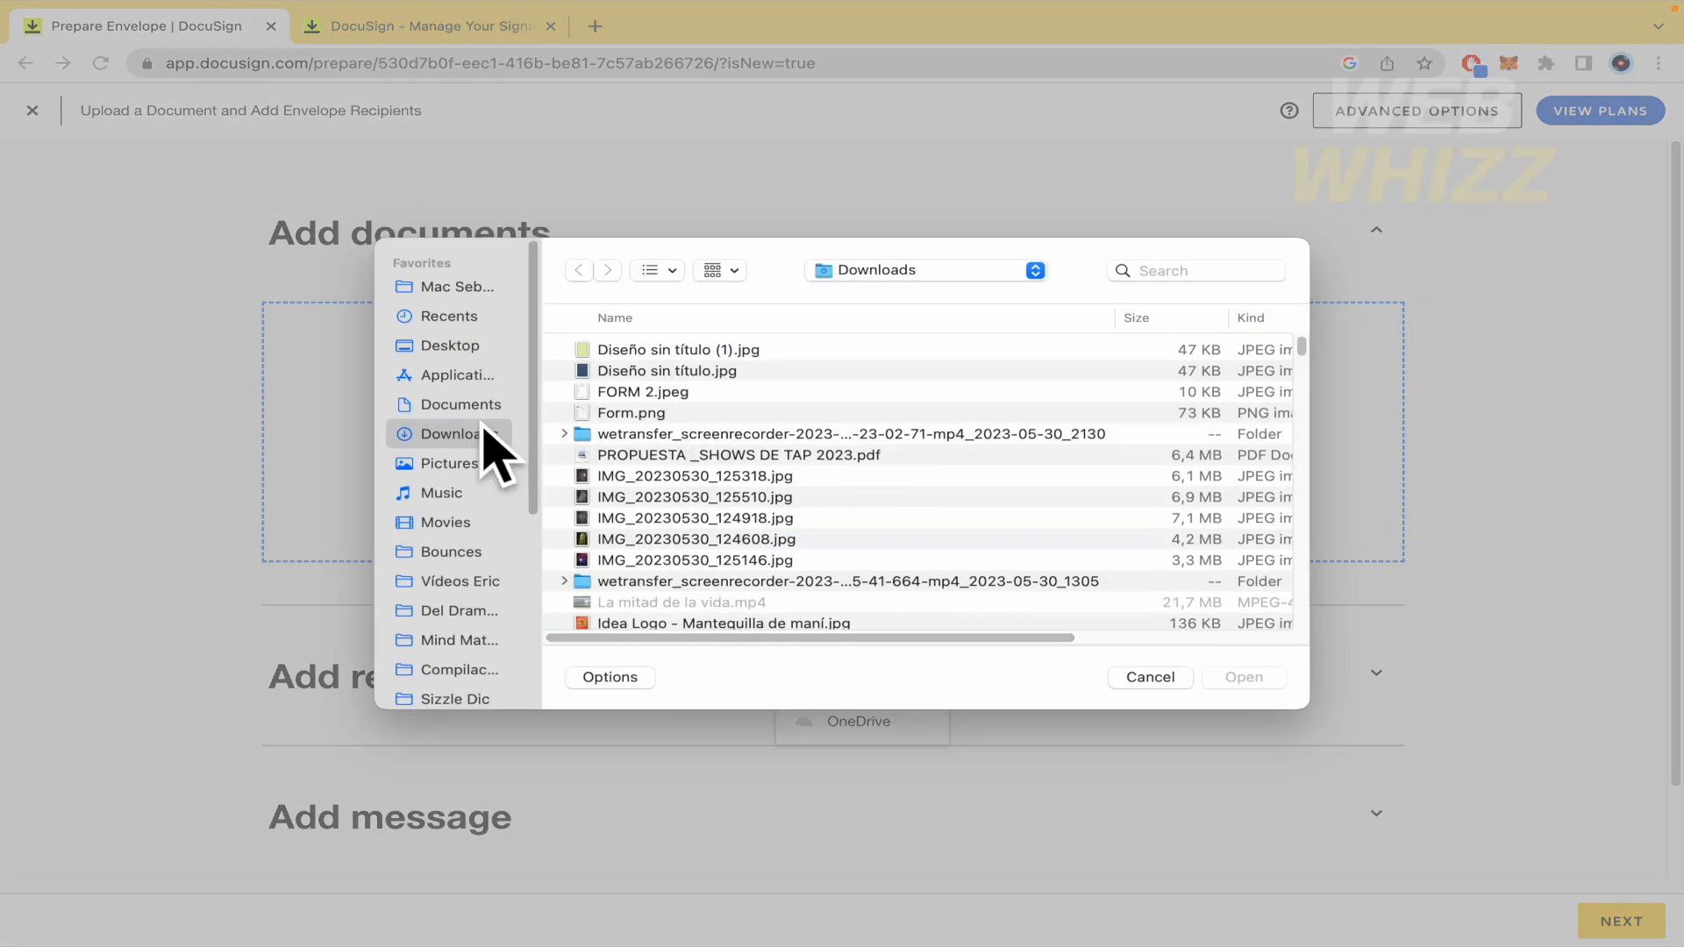
pyautogui.scroll(-1, 712, 434)
pyautogui.click(699, 399)
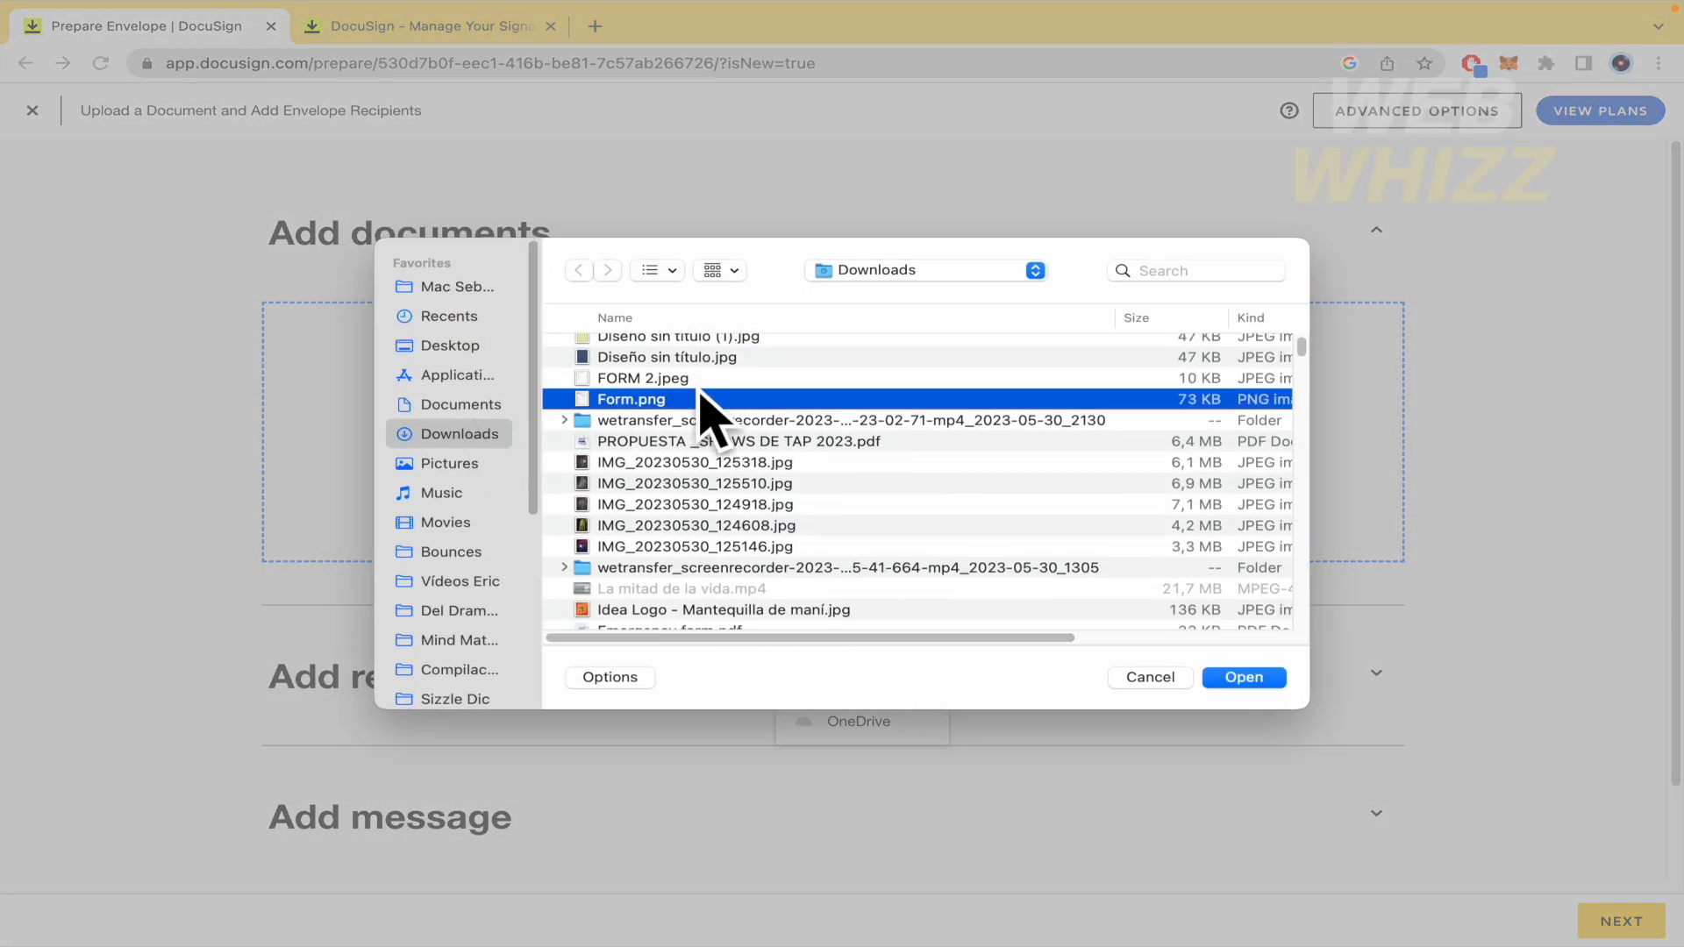
pyautogui.click(1263, 677)
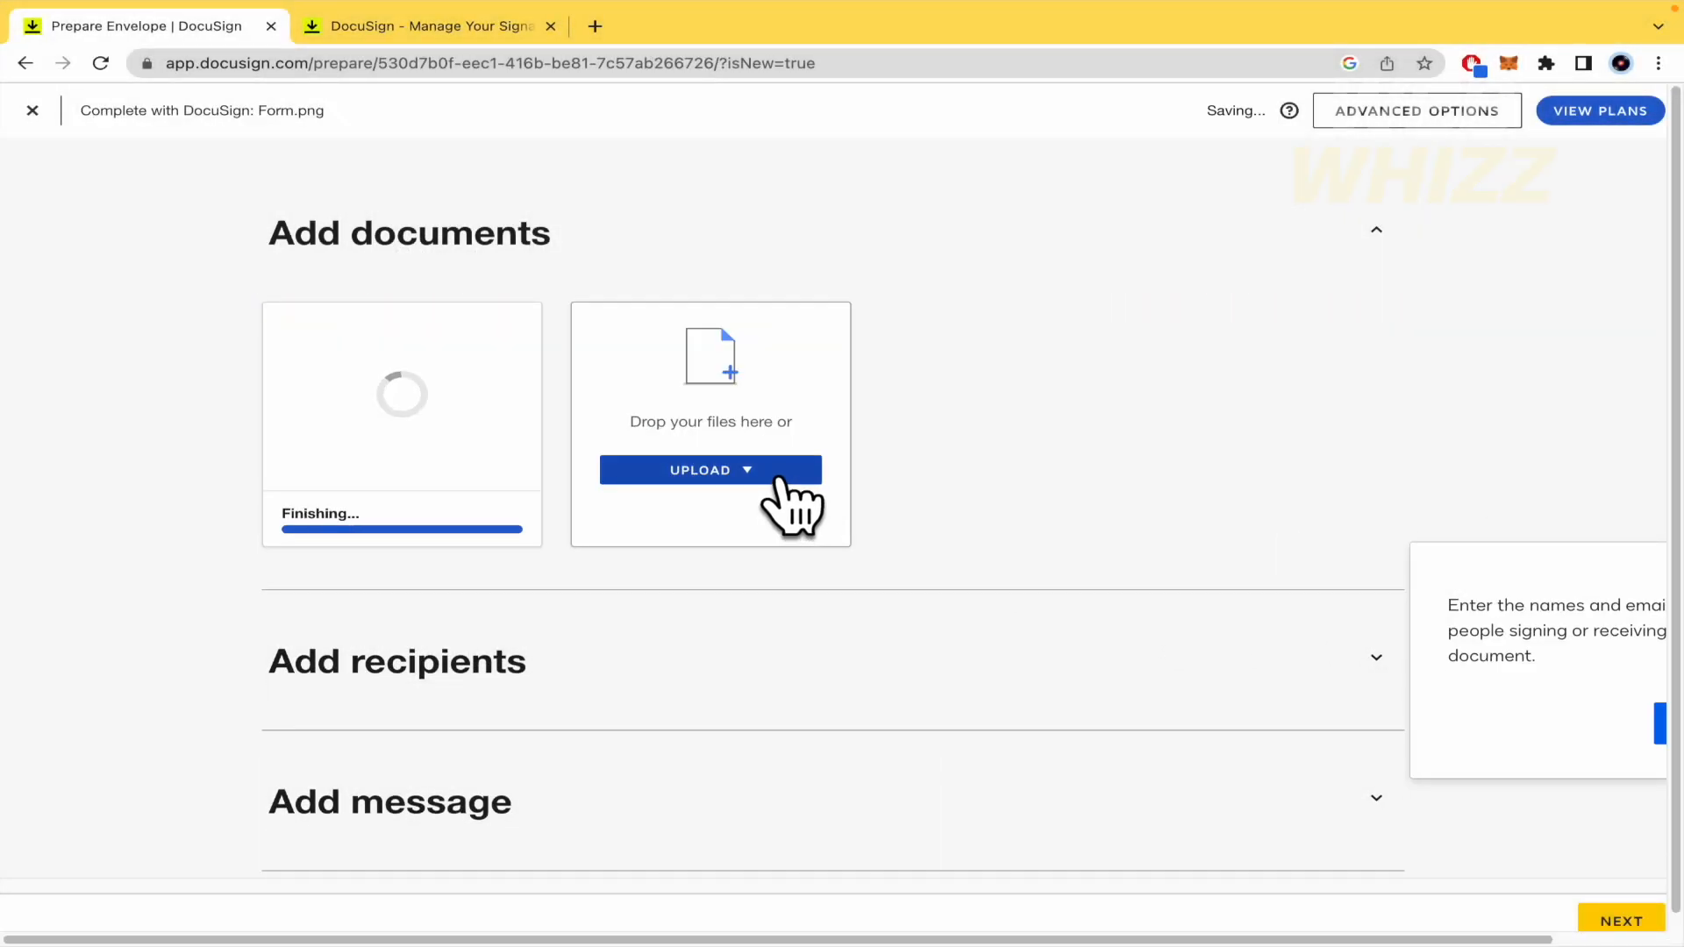
# - Dismiss the recipients tip and expand the Add recipients section
pyautogui.click(225, 584)
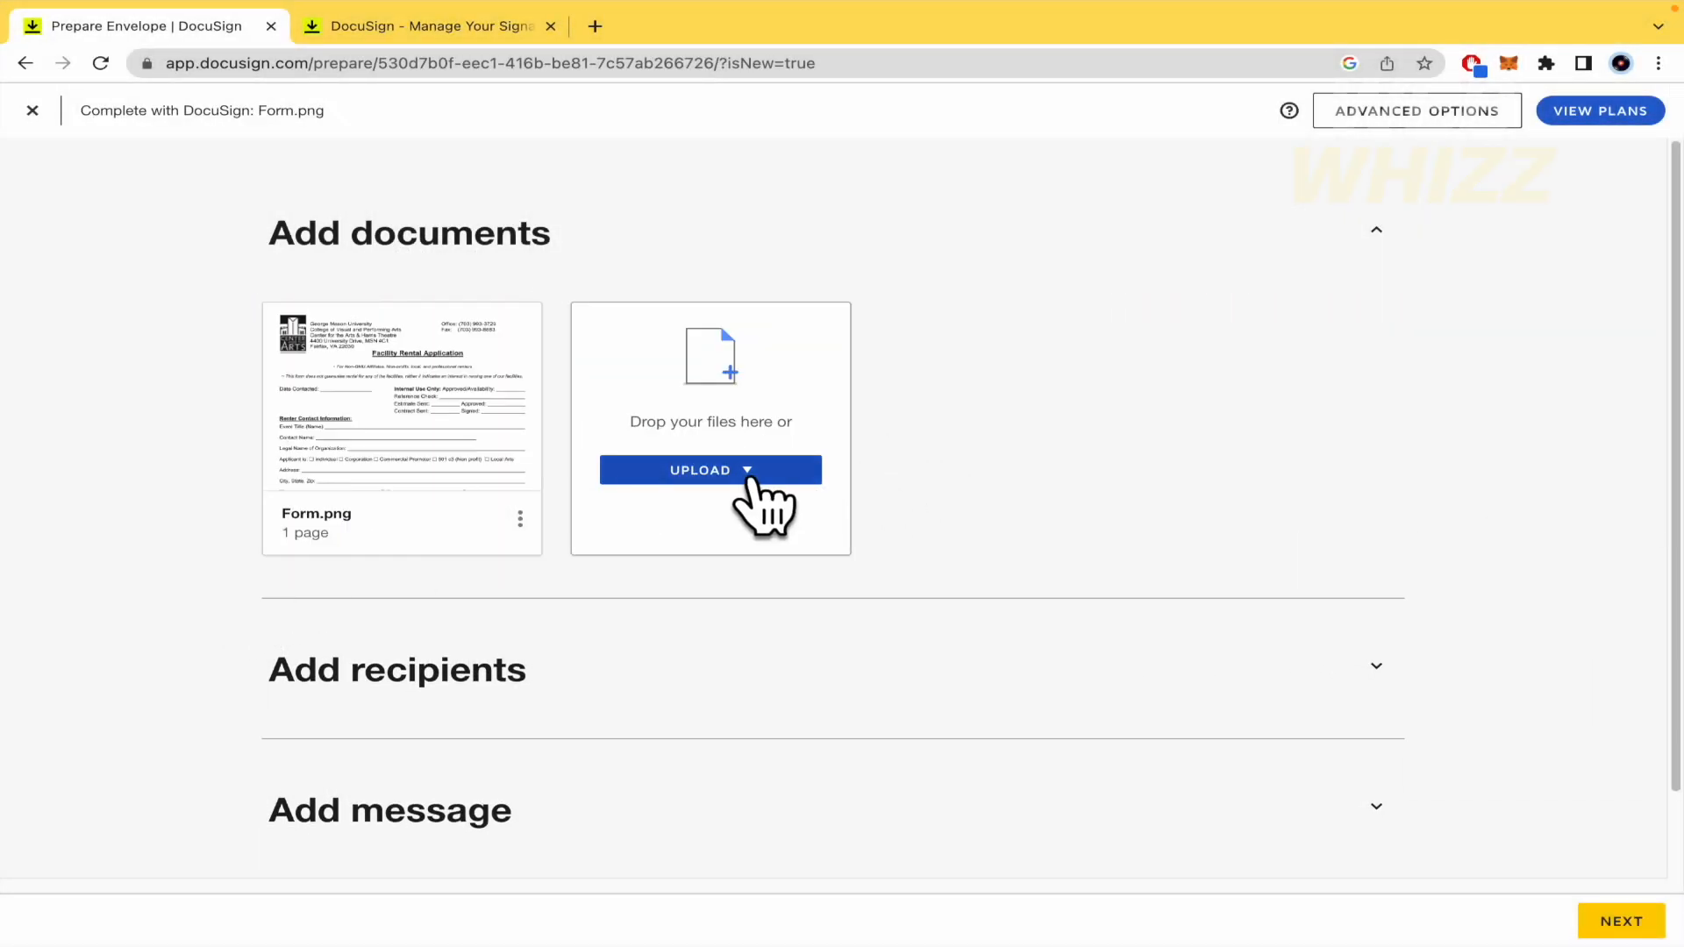
pyautogui.click(759, 462)
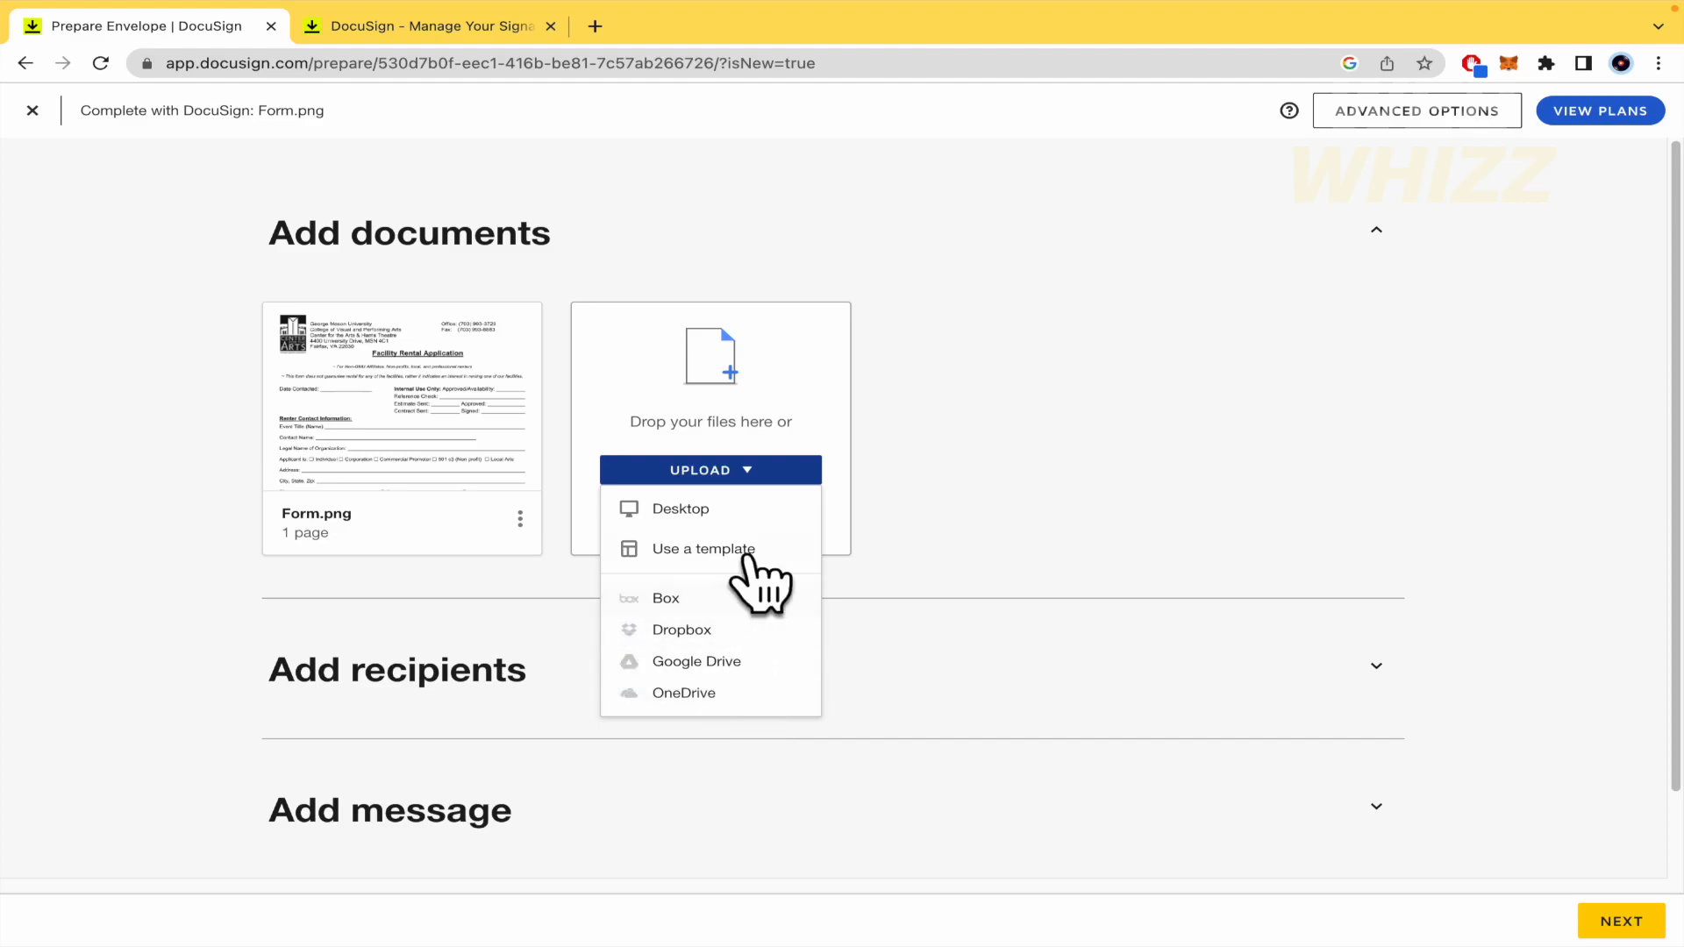
pyautogui.click(1034, 456)
pyautogui.scroll(-1, 1044, 460)
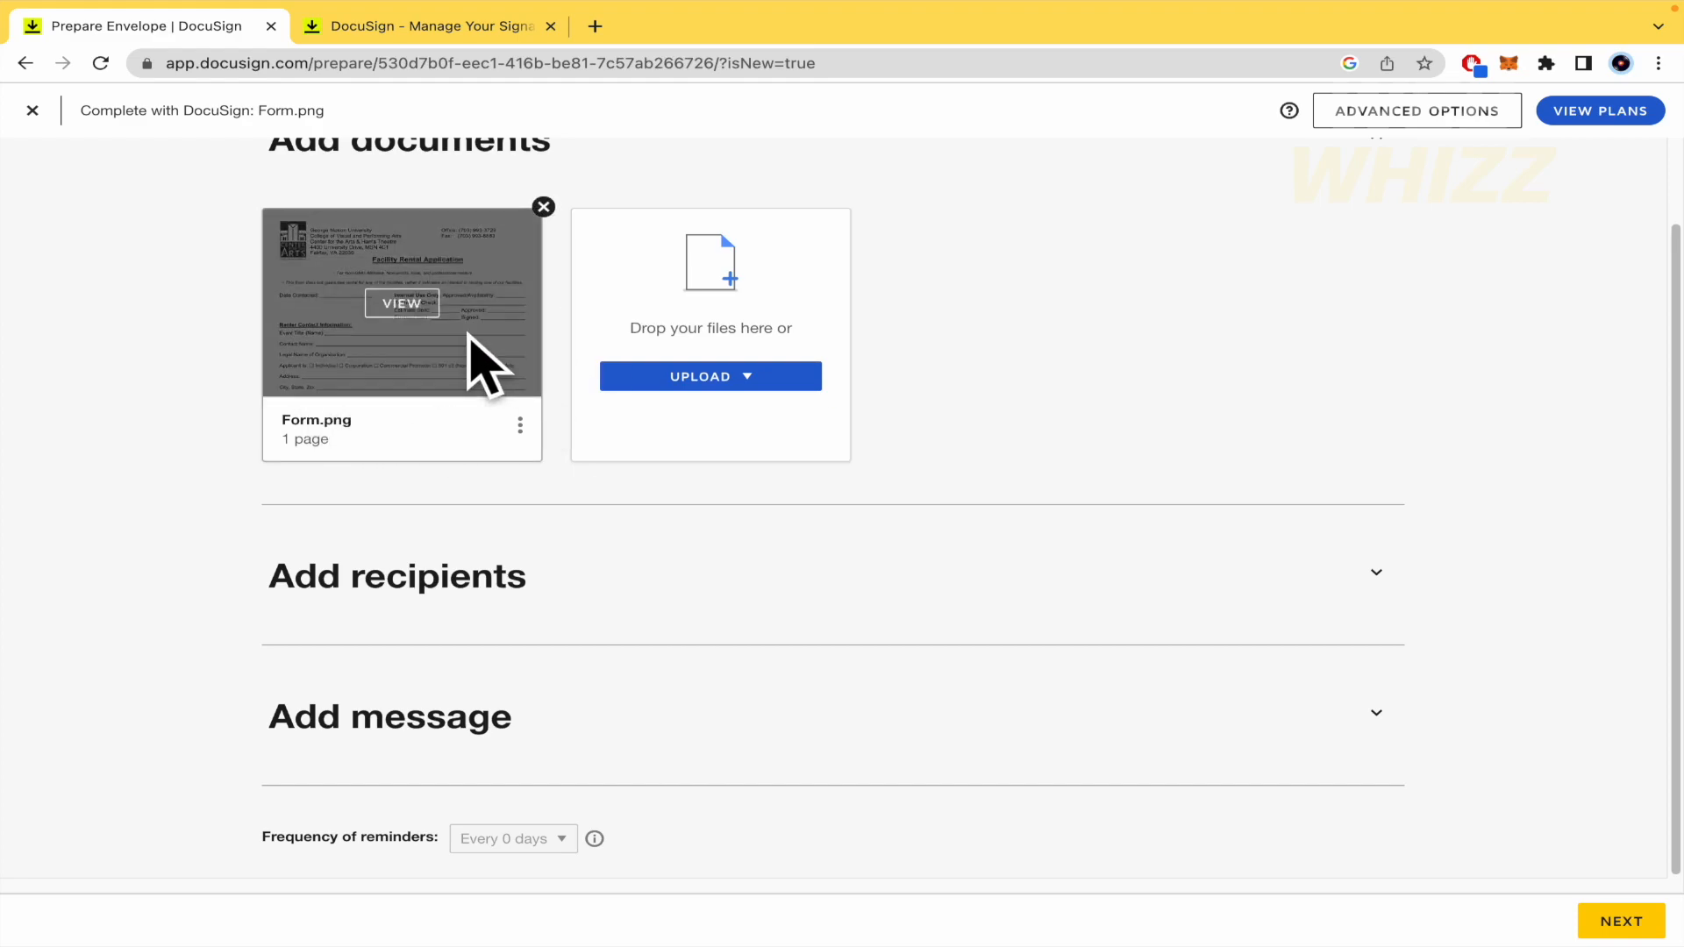
pyautogui.scroll(1, 301, 399)
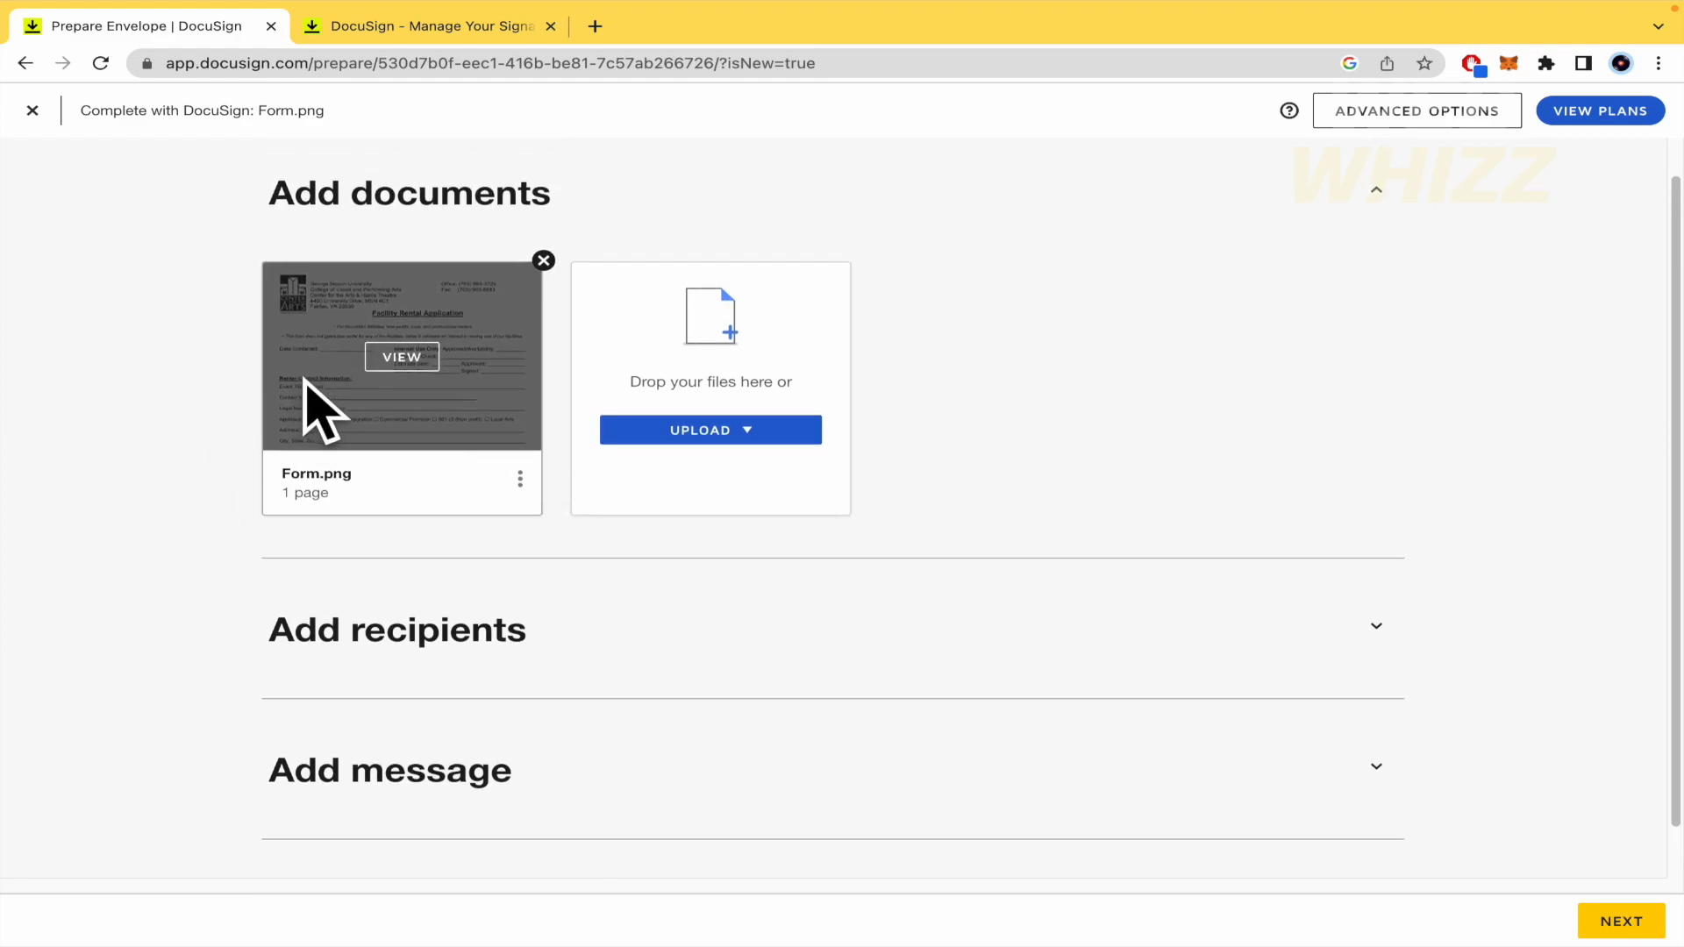
pyautogui.click(449, 653)
pyautogui.scroll(-4, 169, 702)
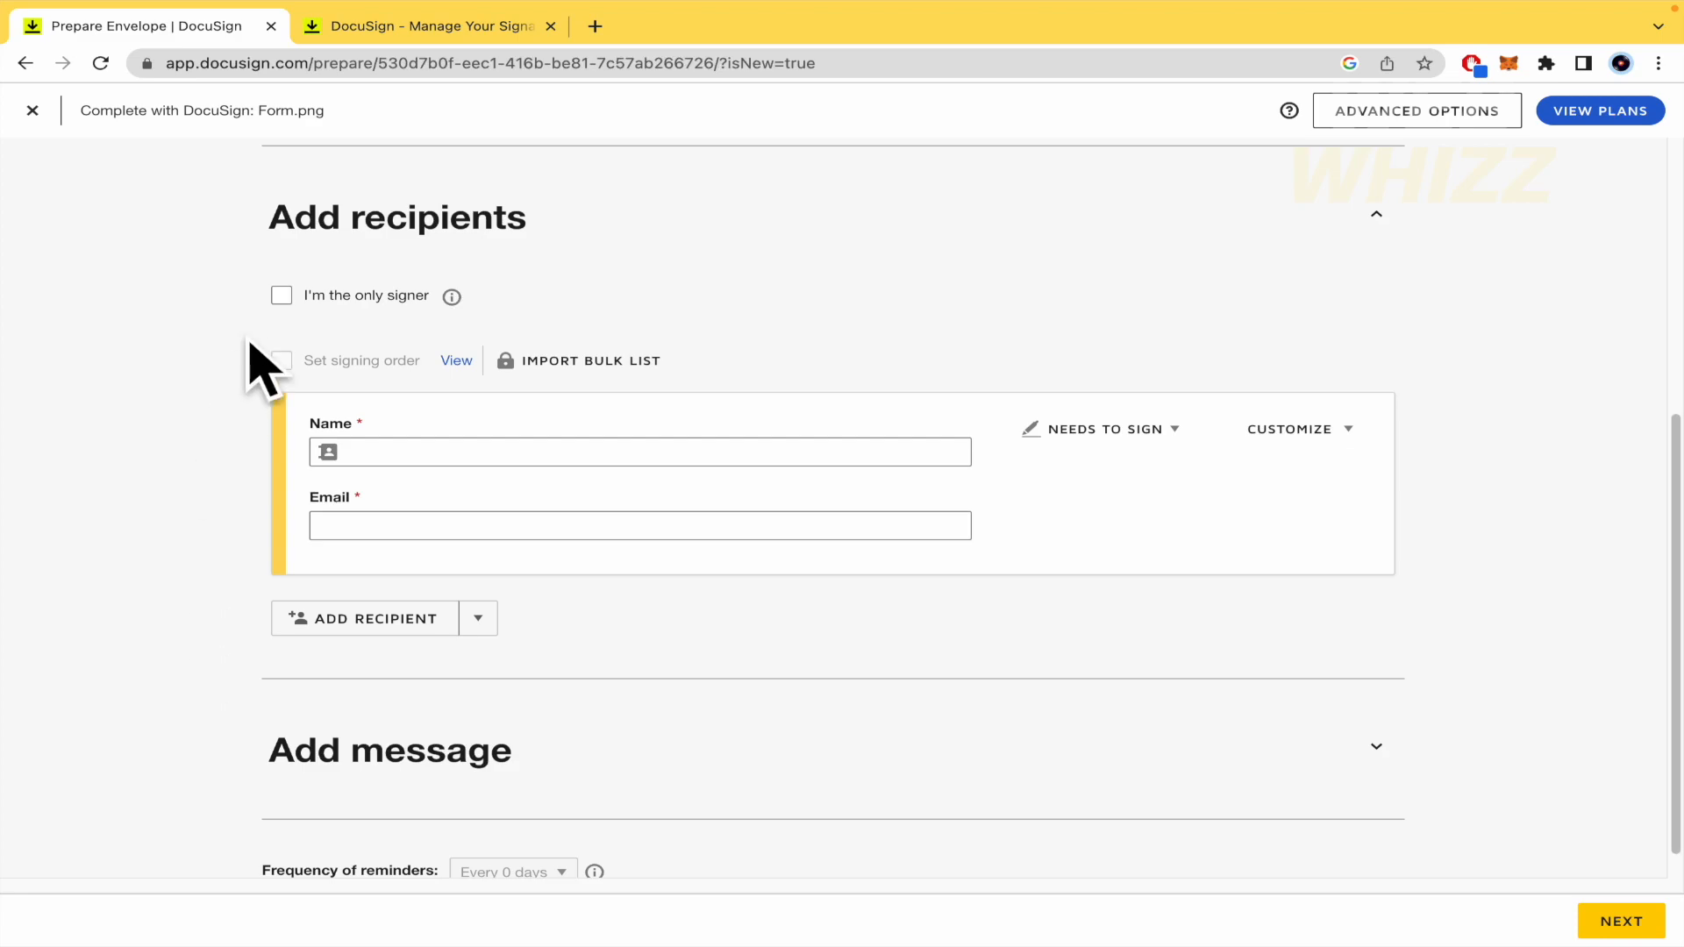
# - Fill the recipient's name and email from a saved contact, leaving only-signer unchecked
pyautogui.click(281, 295)
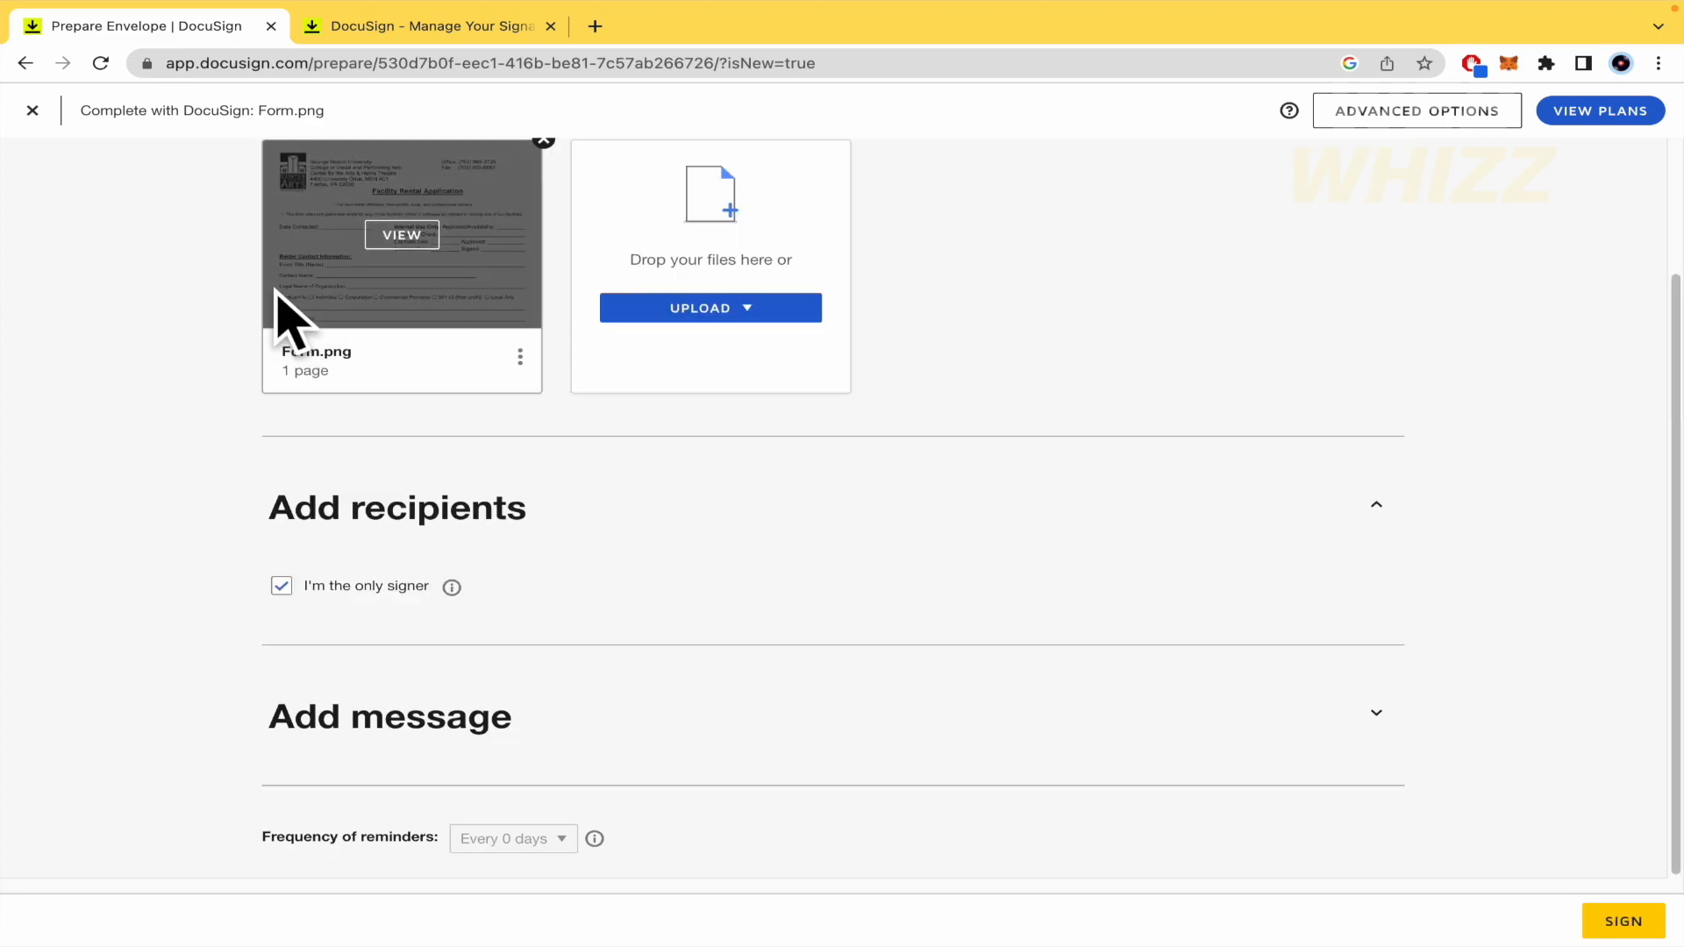
pyautogui.click(281, 585)
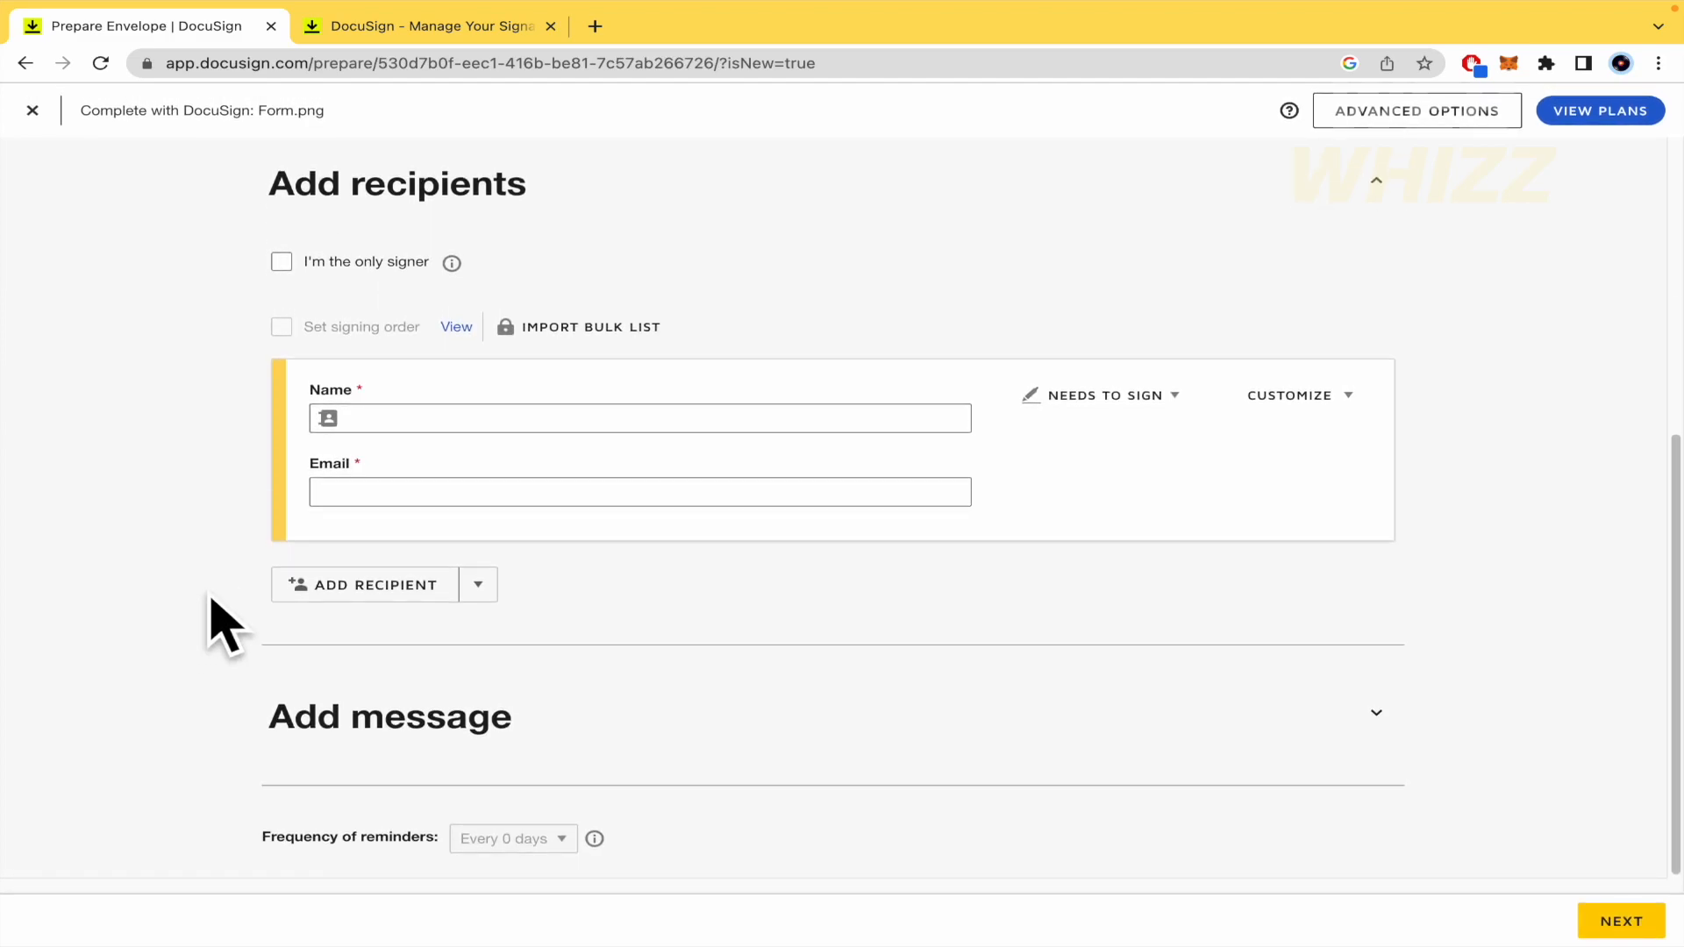
pyautogui.click(410, 425)
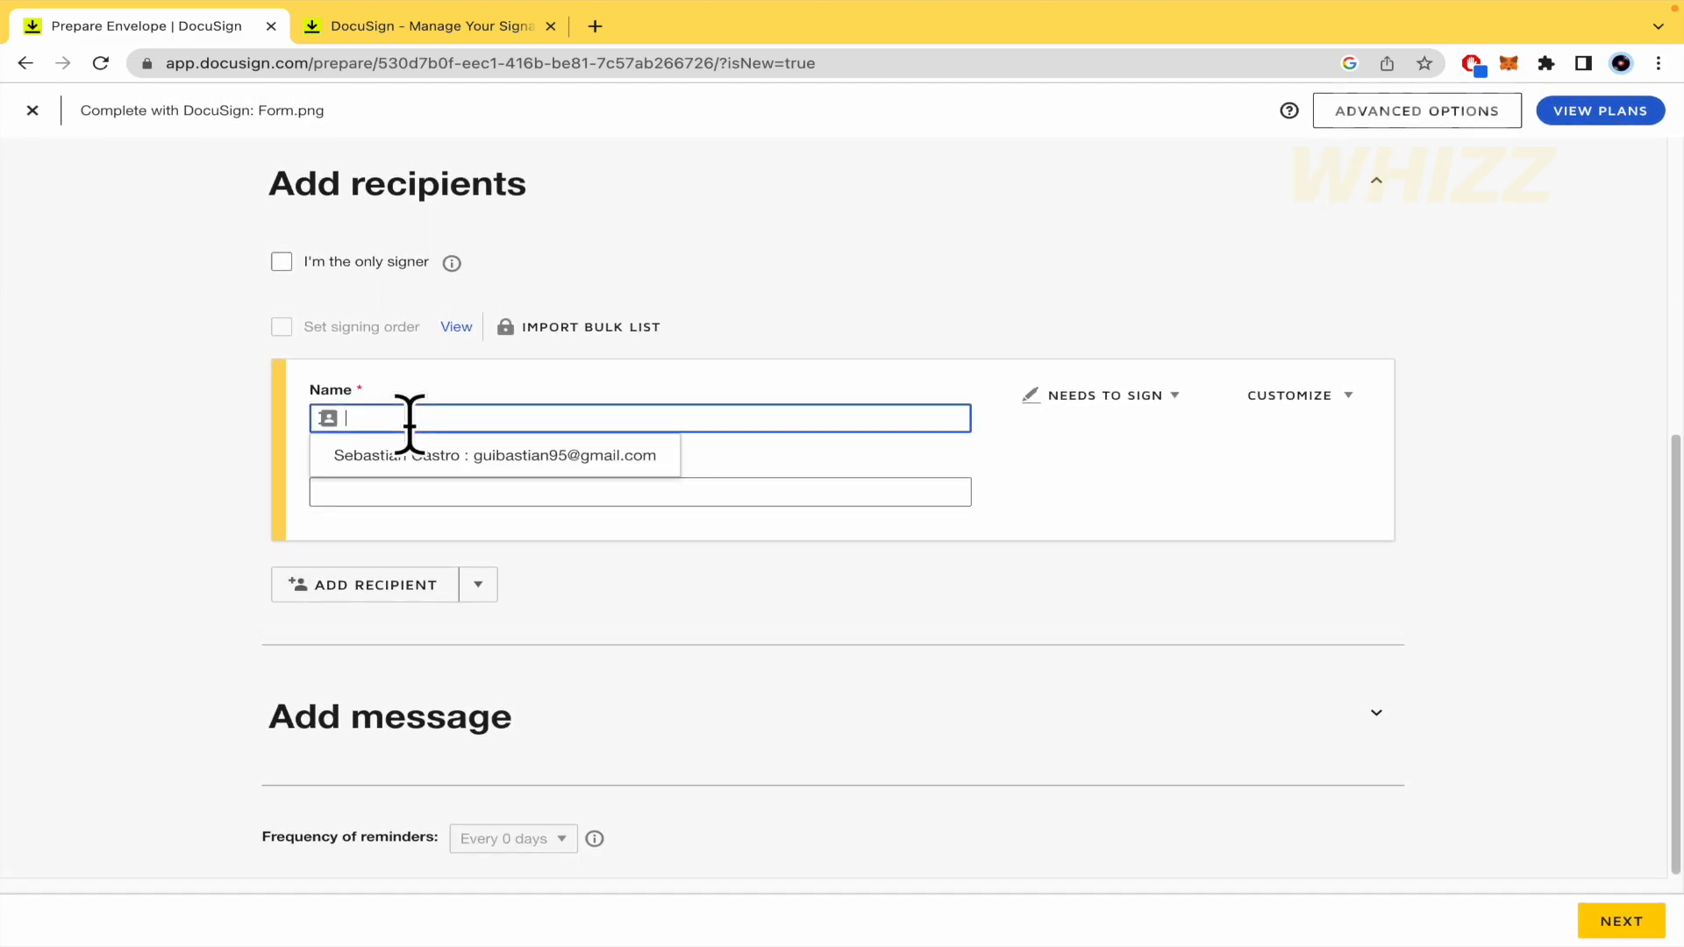
pyautogui.click(540, 456)
pyautogui.click(647, 486)
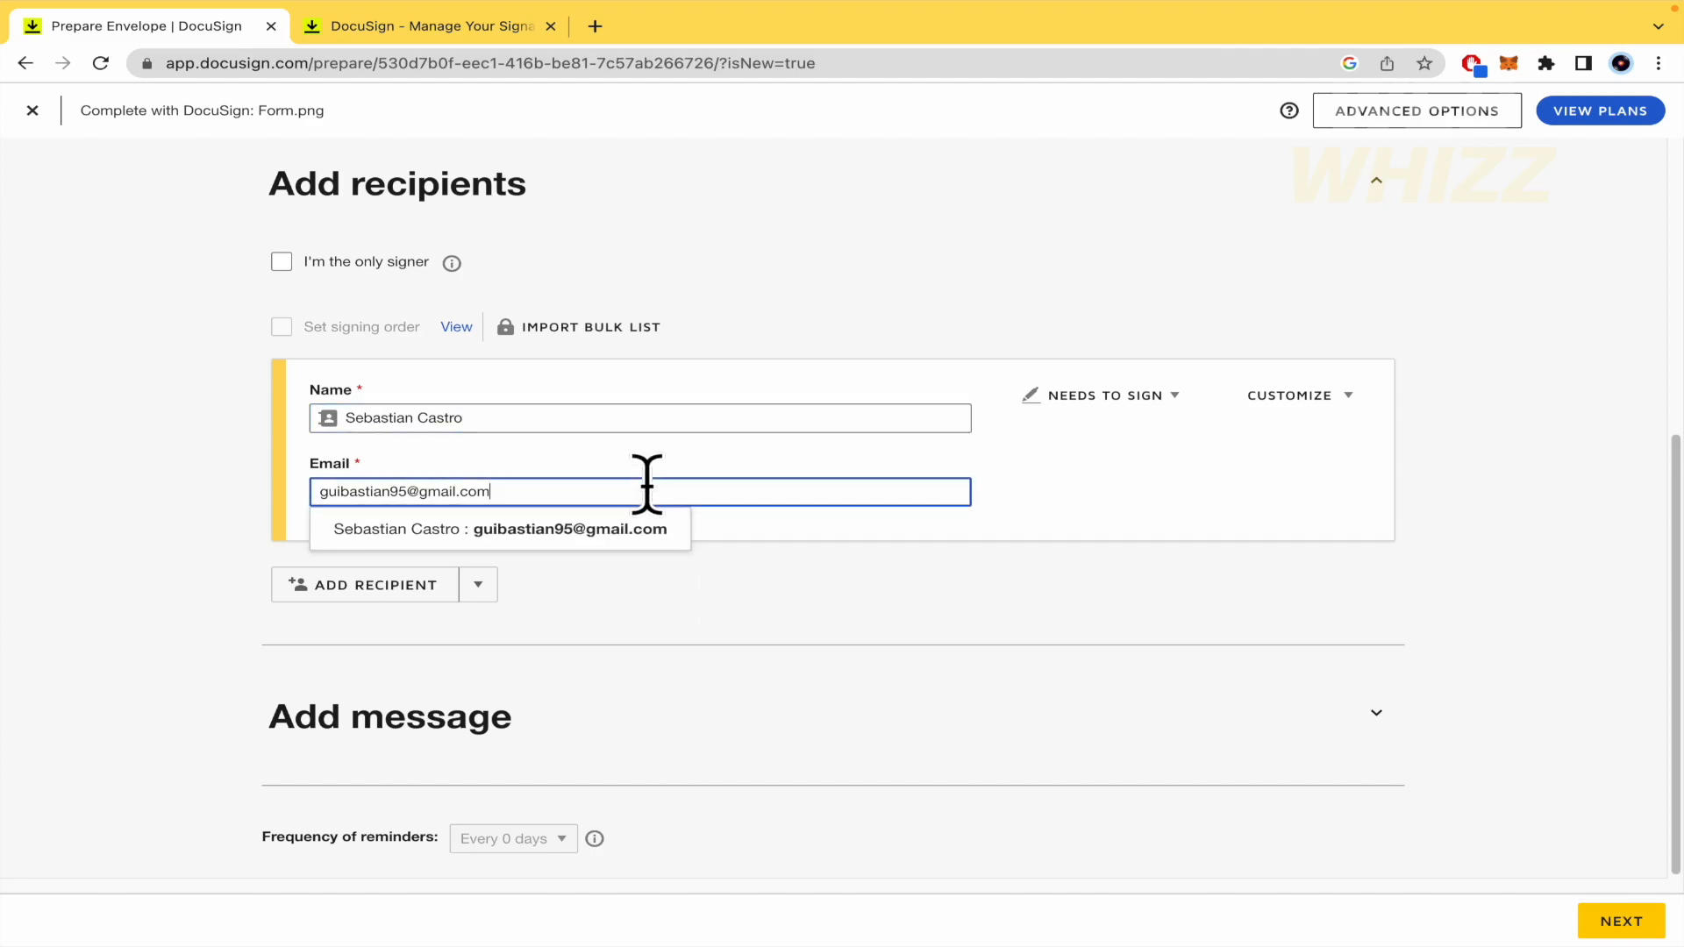
pyautogui.click(886, 590)
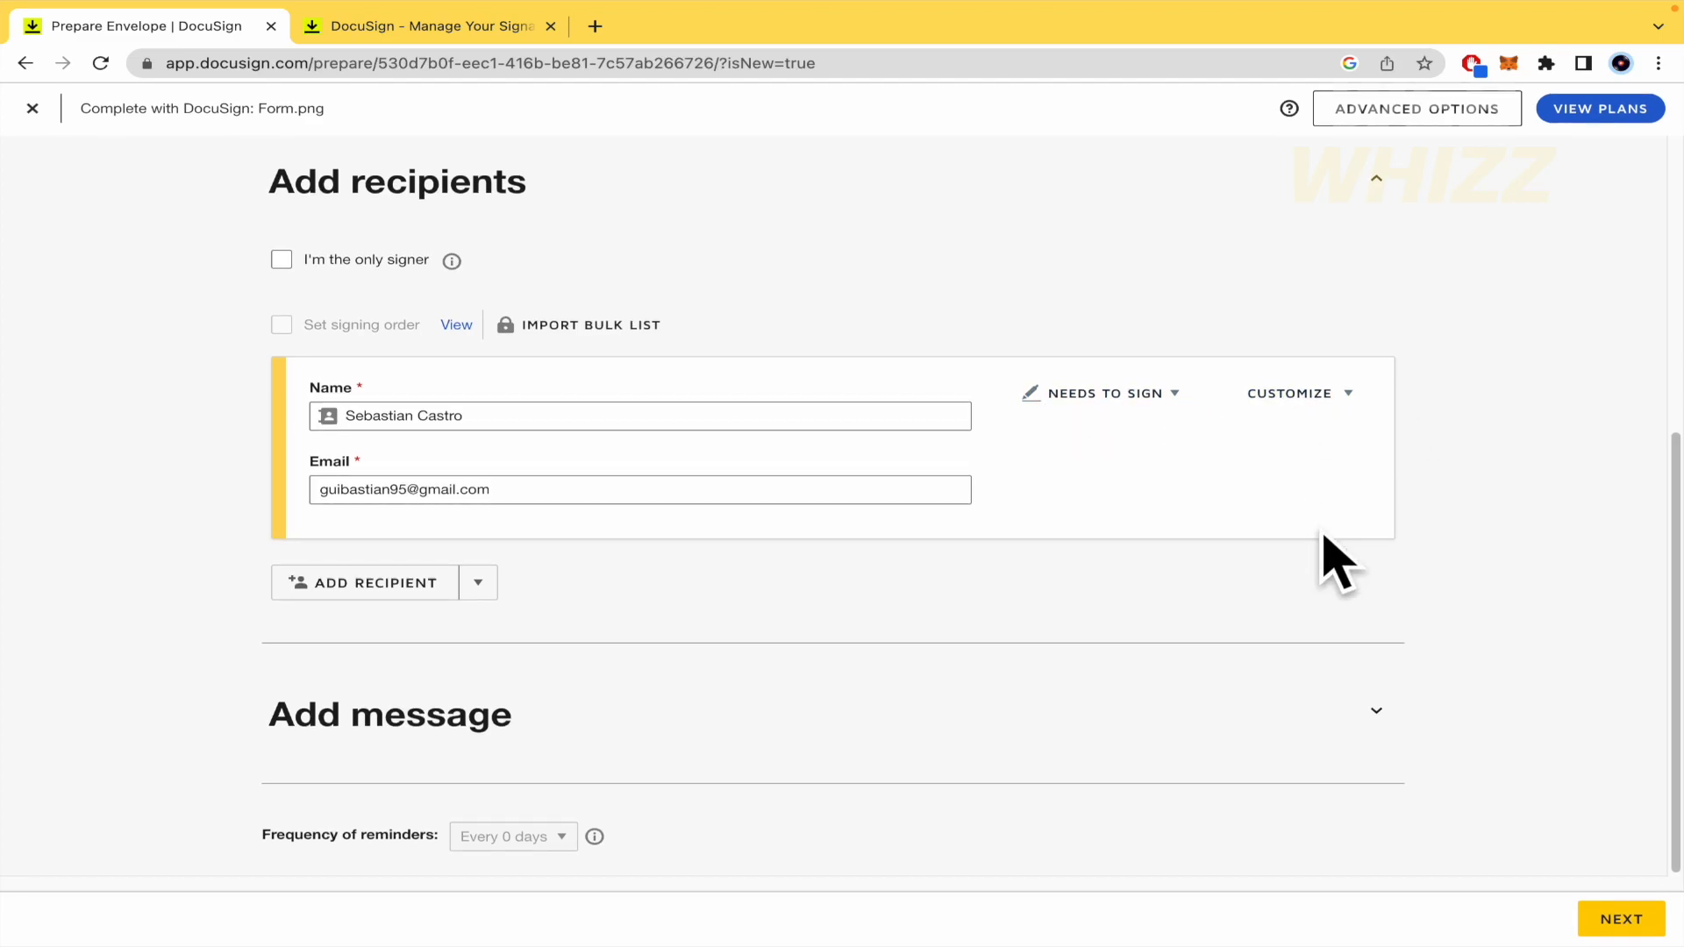
# - Add a second recipient card, then delete the empty one
pyautogui.click(385, 586)
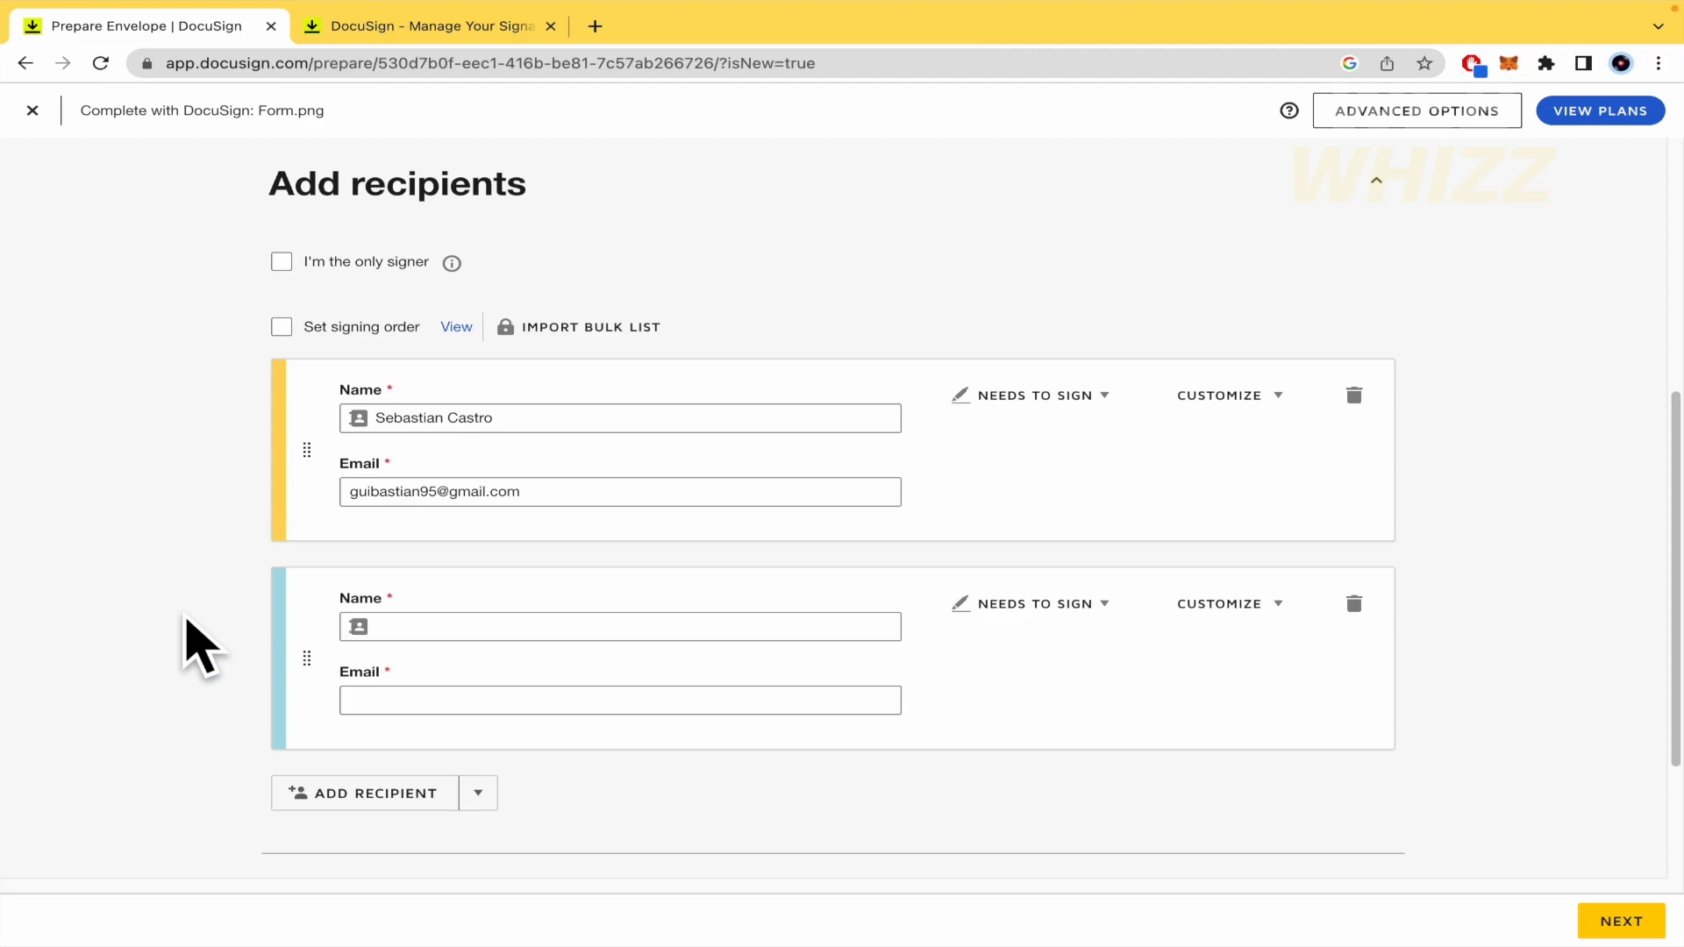
pyautogui.scroll(-3, 1180, 721)
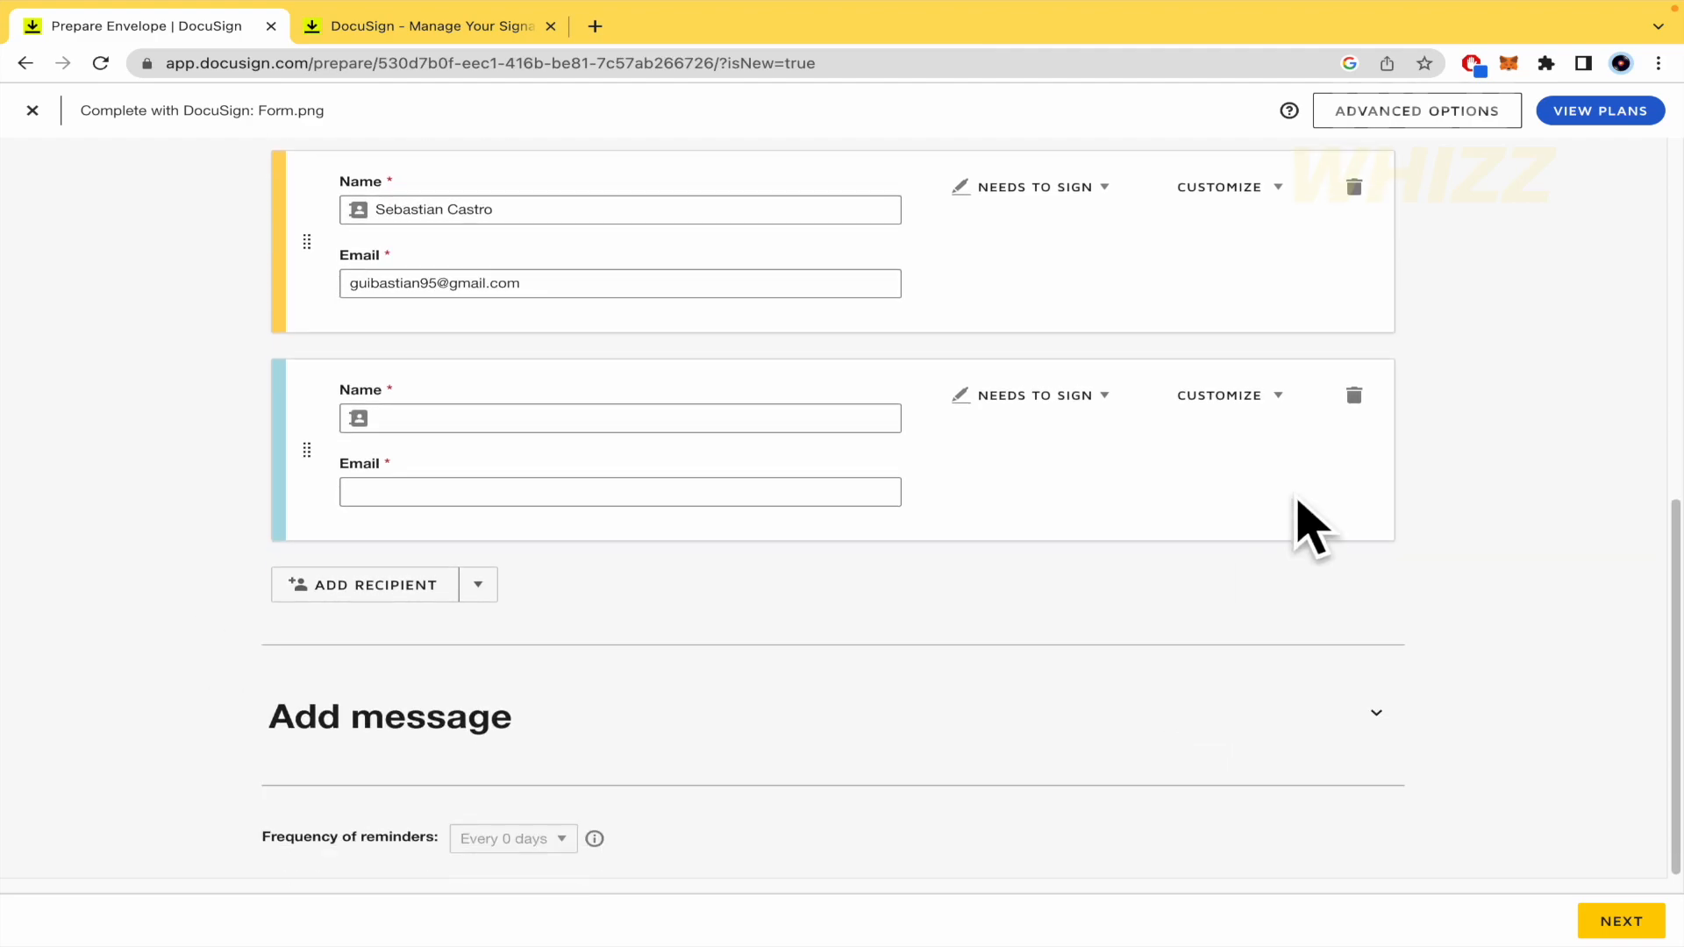
pyautogui.click(1353, 399)
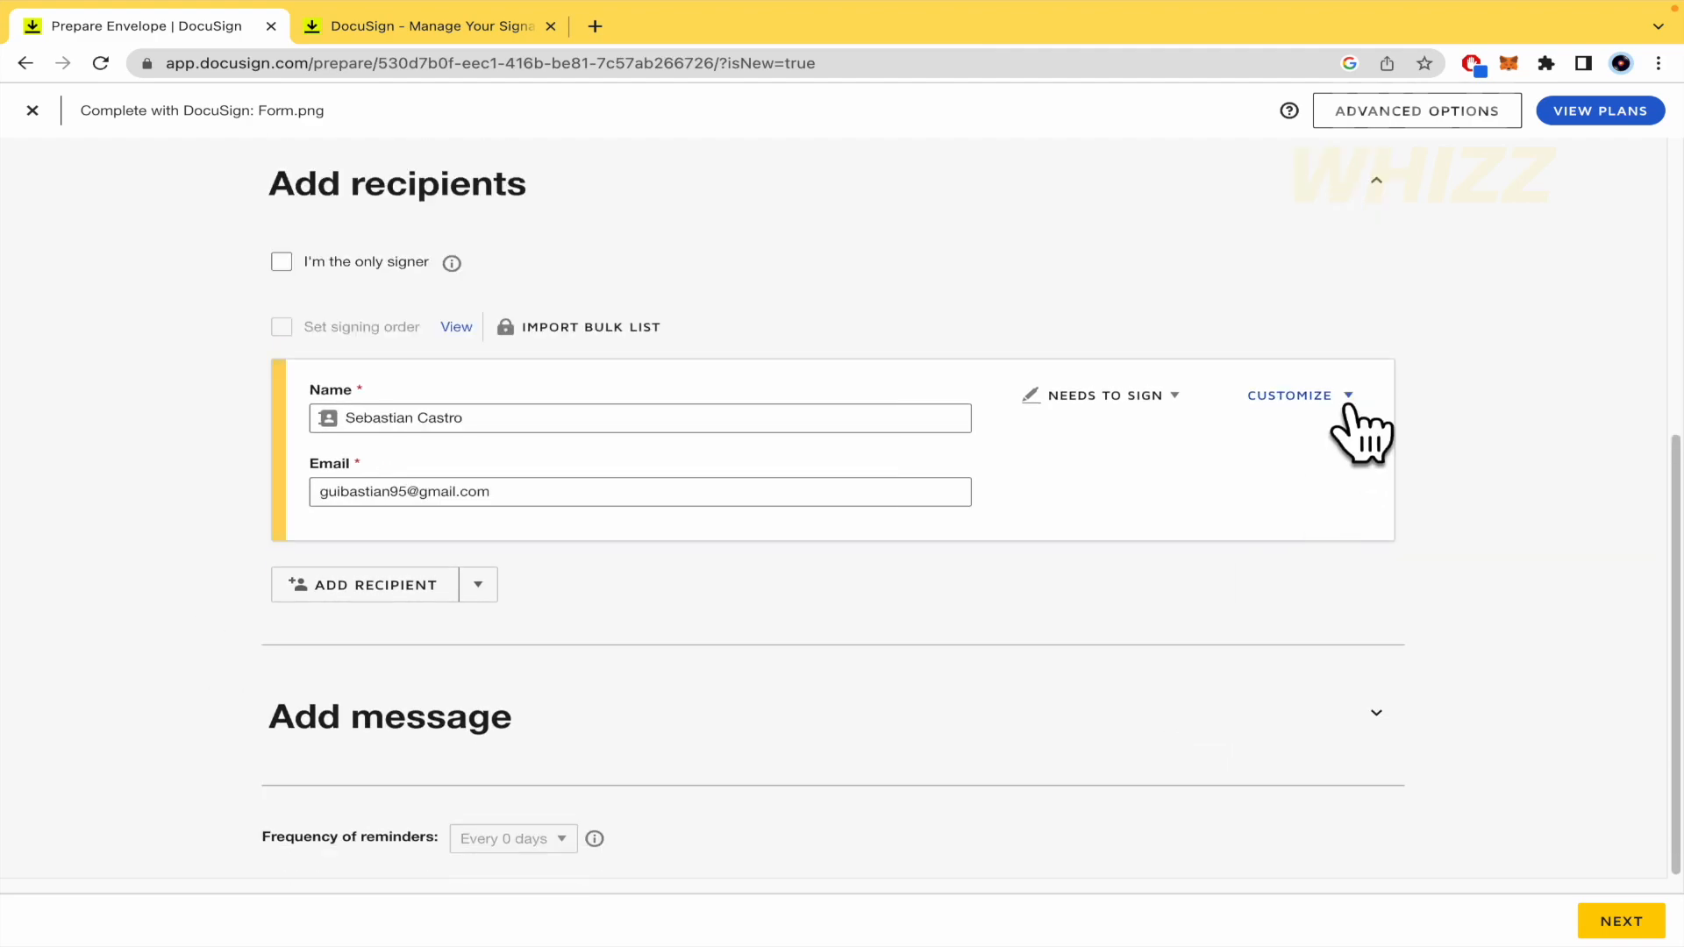
pyautogui.click(1030, 721)
# - Review the email subject and mark yourself as the only signer
pyautogui.scroll(-3, 1108, 789)
pyautogui.scroll(3, 955, 646)
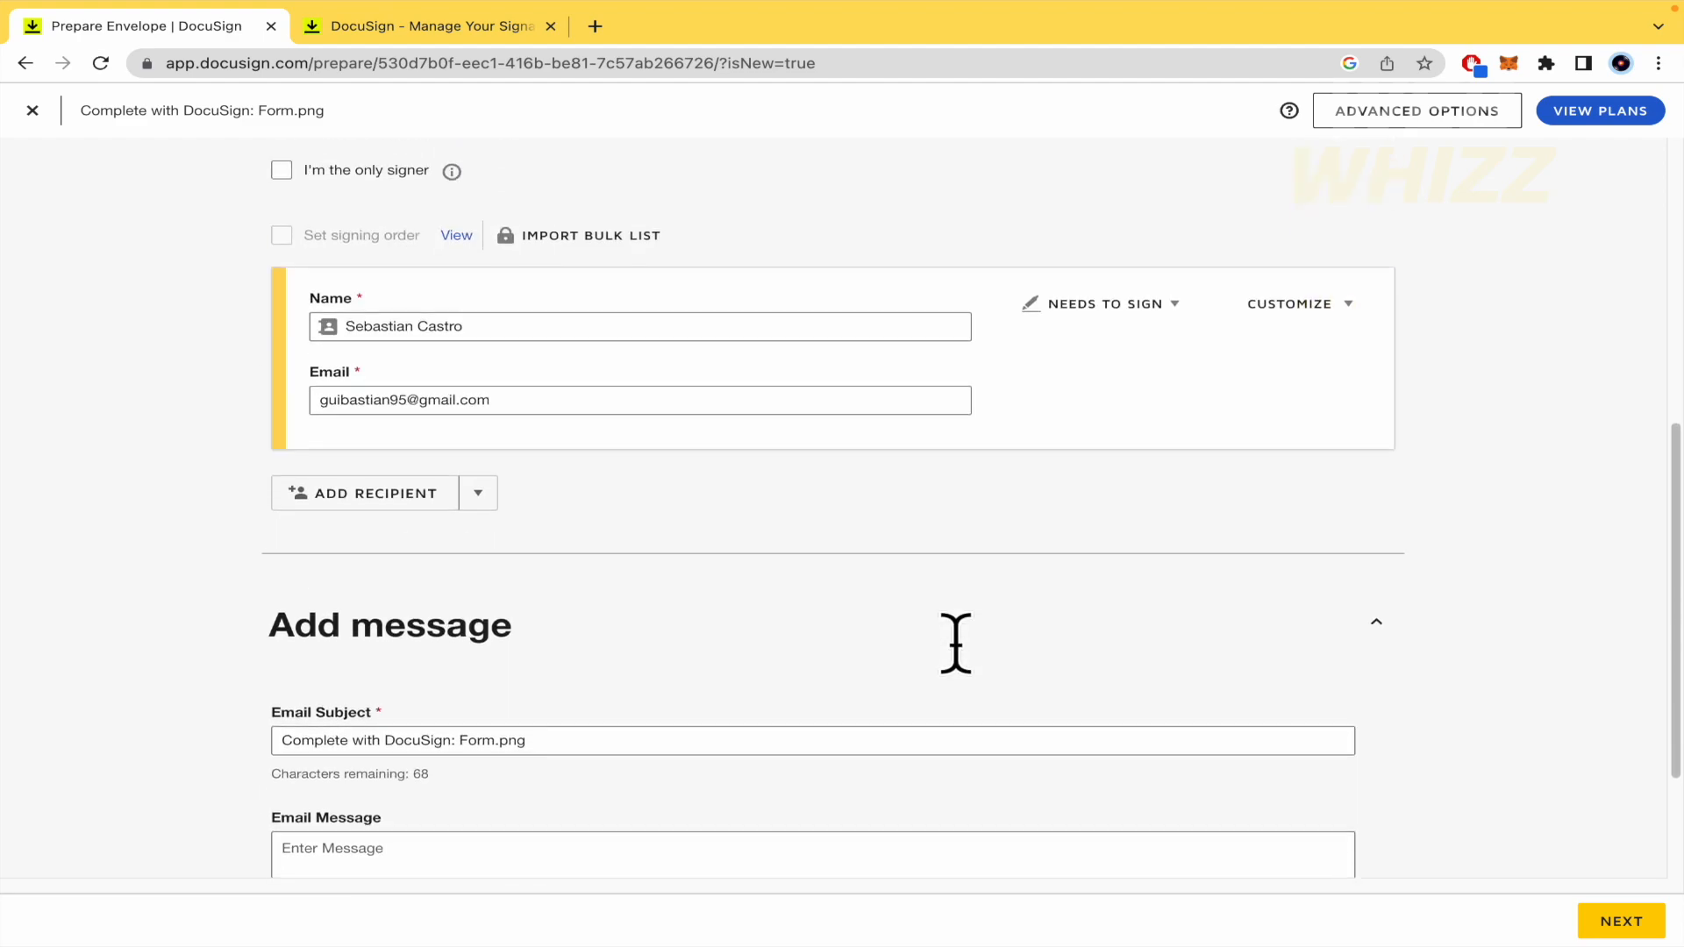
pyautogui.scroll(-3, 586, 436)
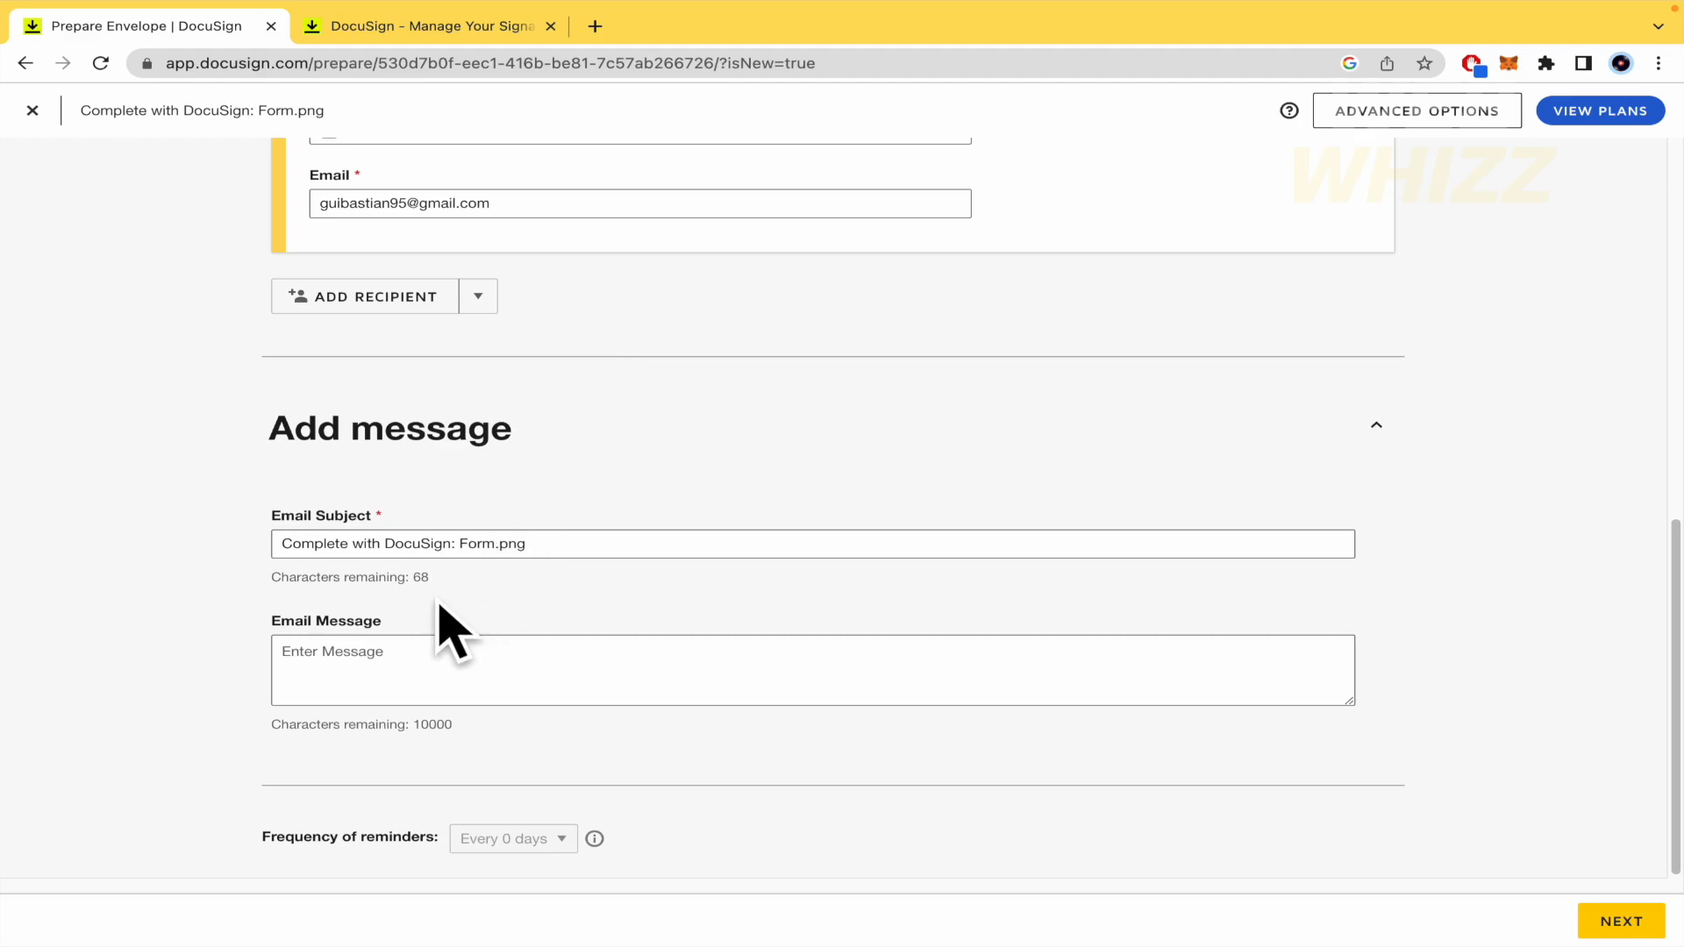
pyautogui.moveTo(605, 545); pyautogui.dragTo(254, 546)
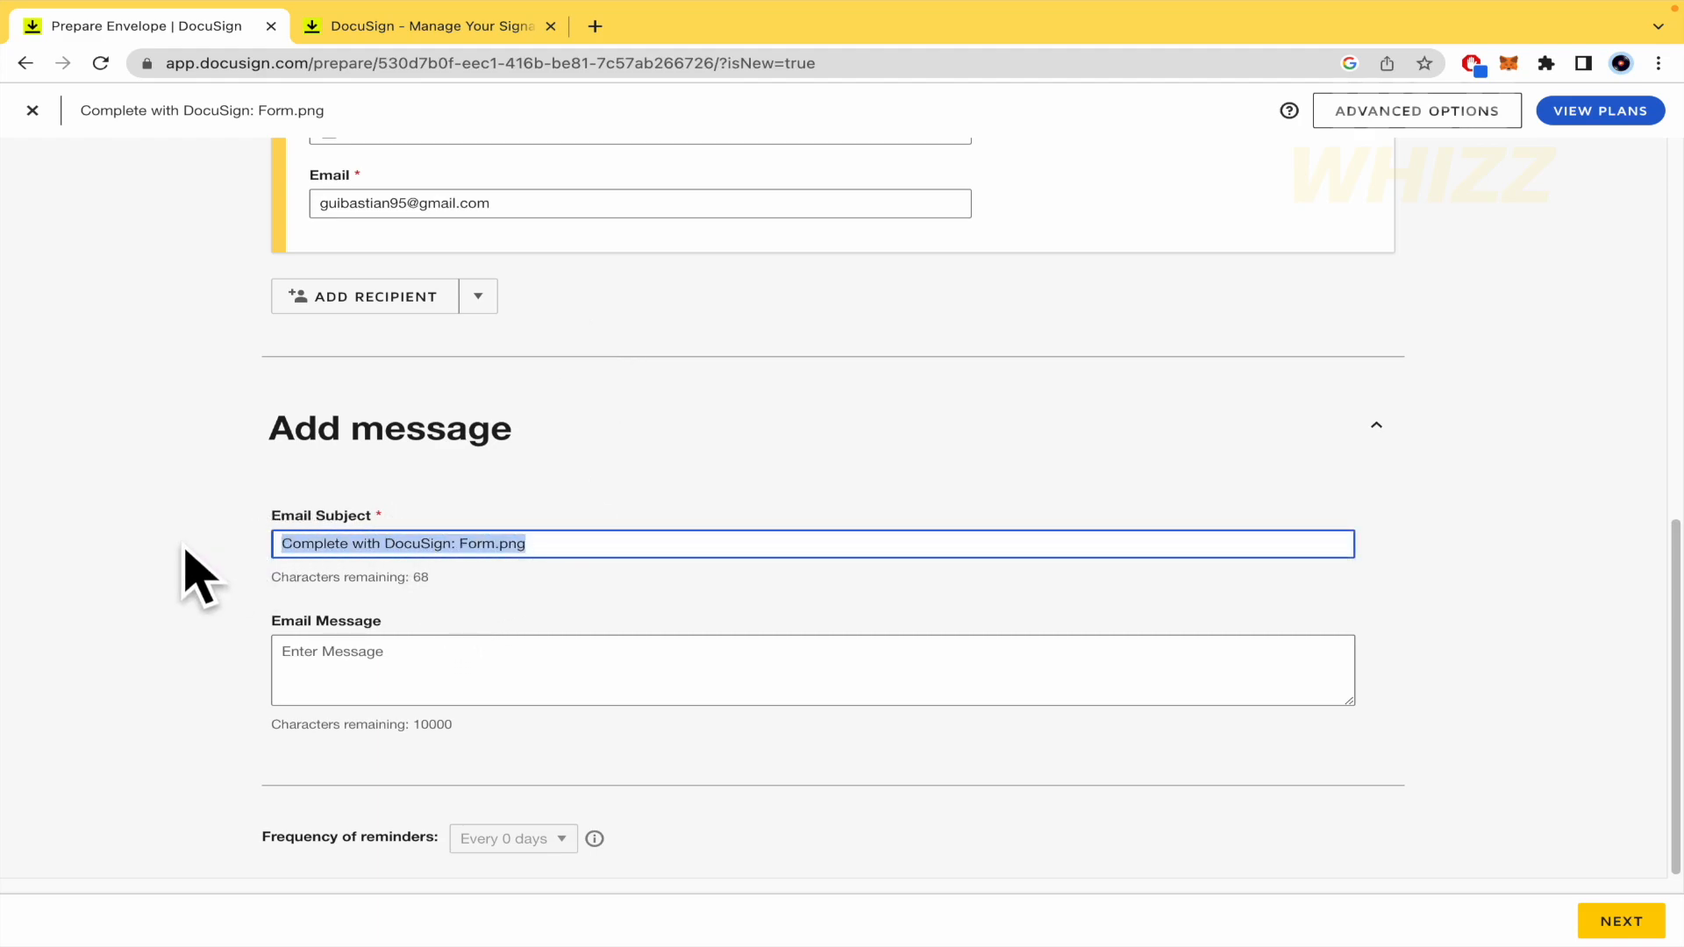
pyautogui.click(288, 616)
pyautogui.click(428, 682)
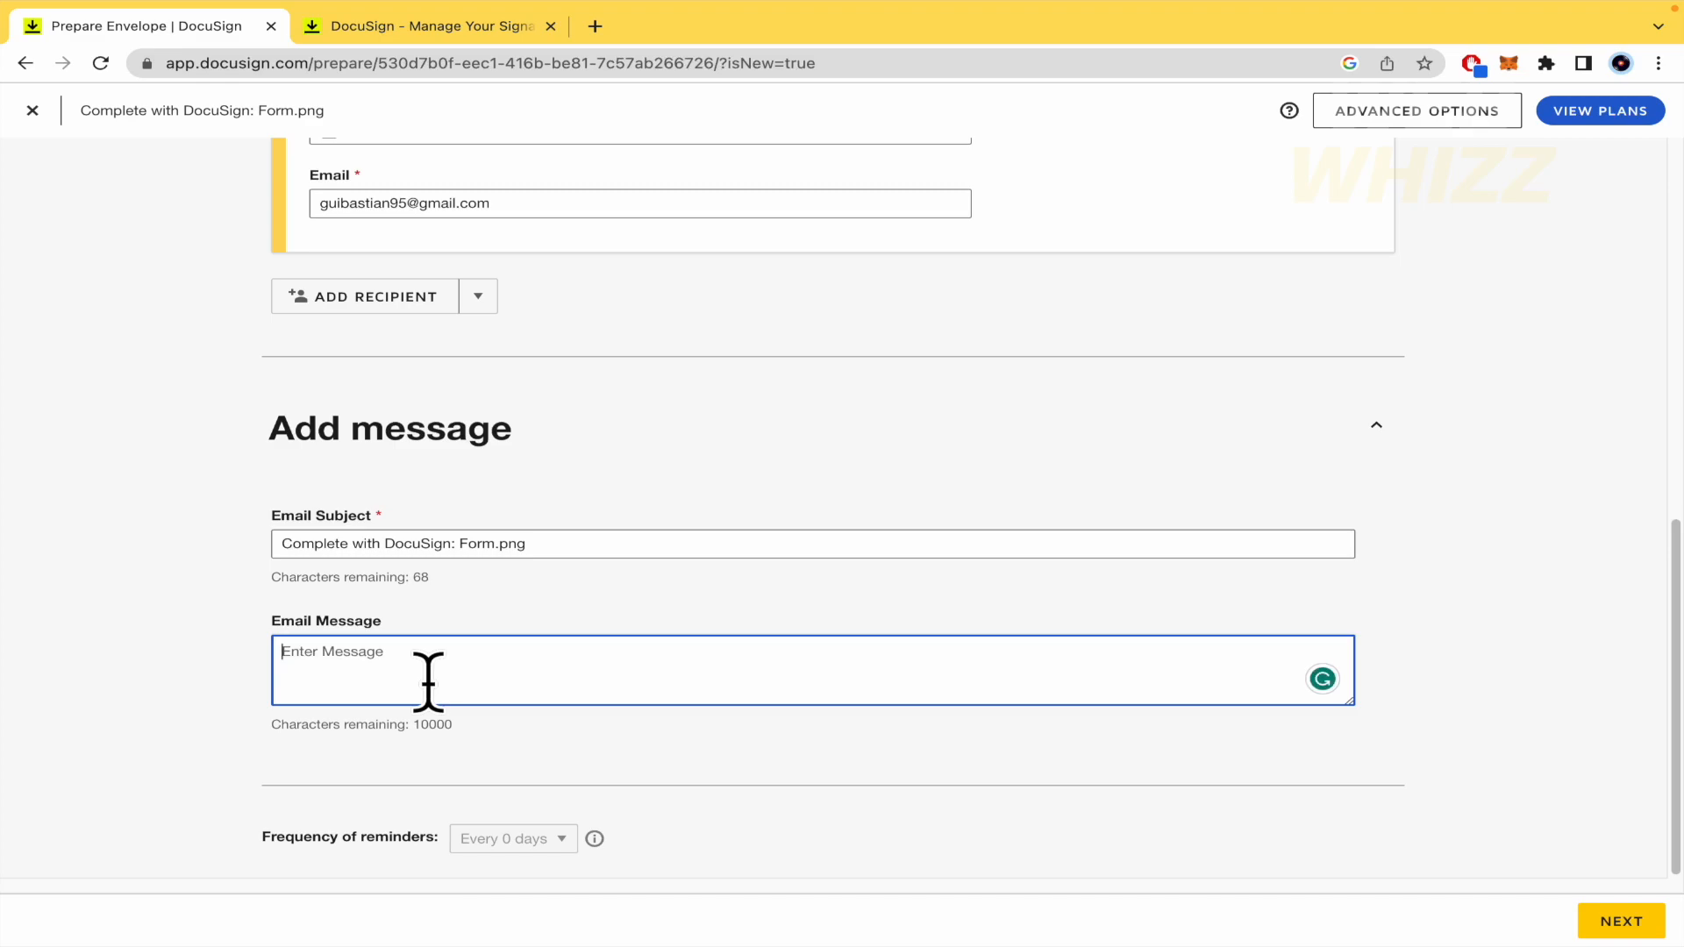
pyautogui.scroll(5, 428, 682)
pyautogui.click(282, 403)
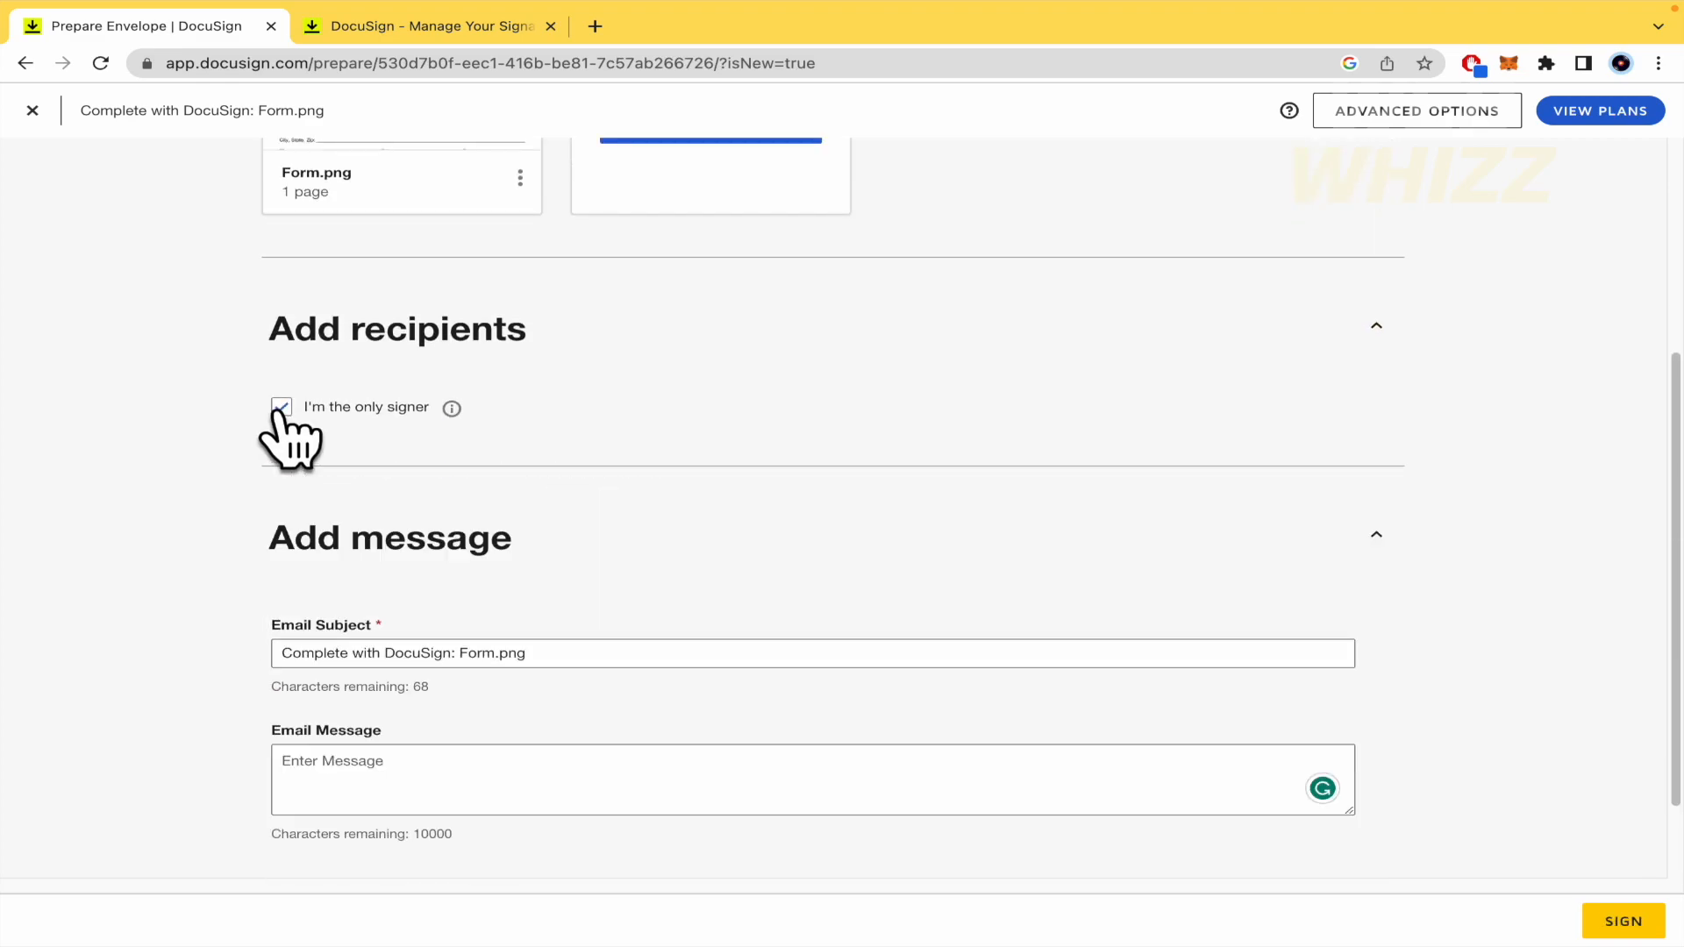
pyautogui.scroll(-1, 195, 678)
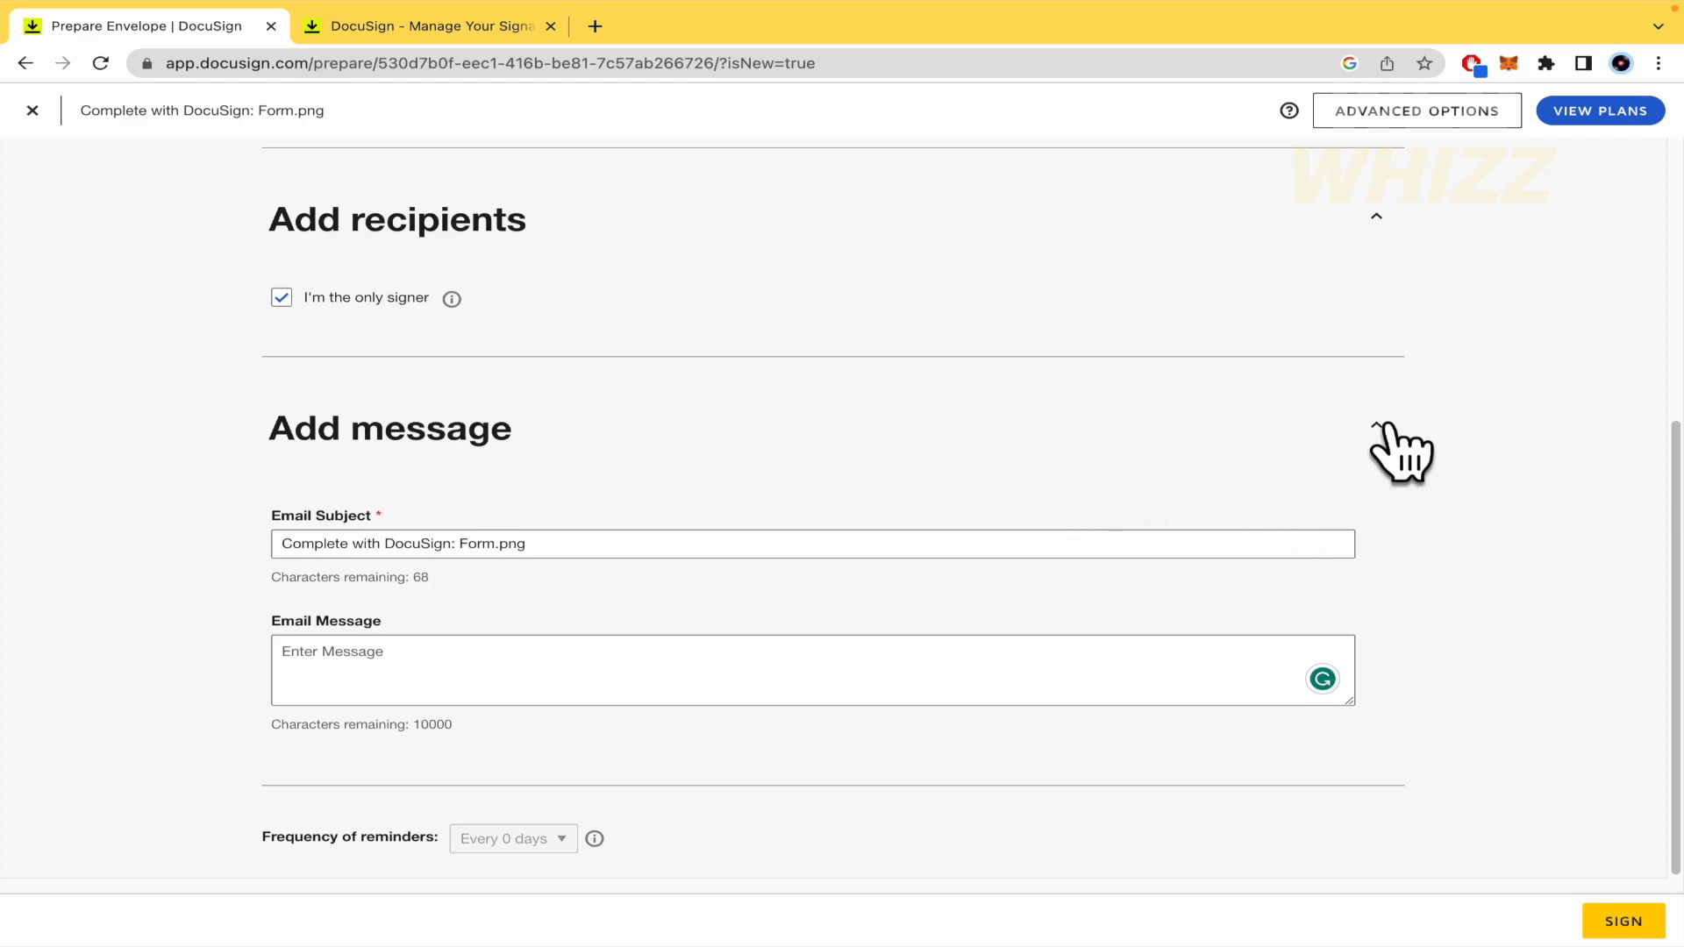
# - Write a short placeholder email message, then collapse the message and recipients sections
pyautogui.click(974, 669)
pyautogui.write('gds')
pyautogui.click(1038, 812)
pyautogui.scroll(5, 1037, 812)
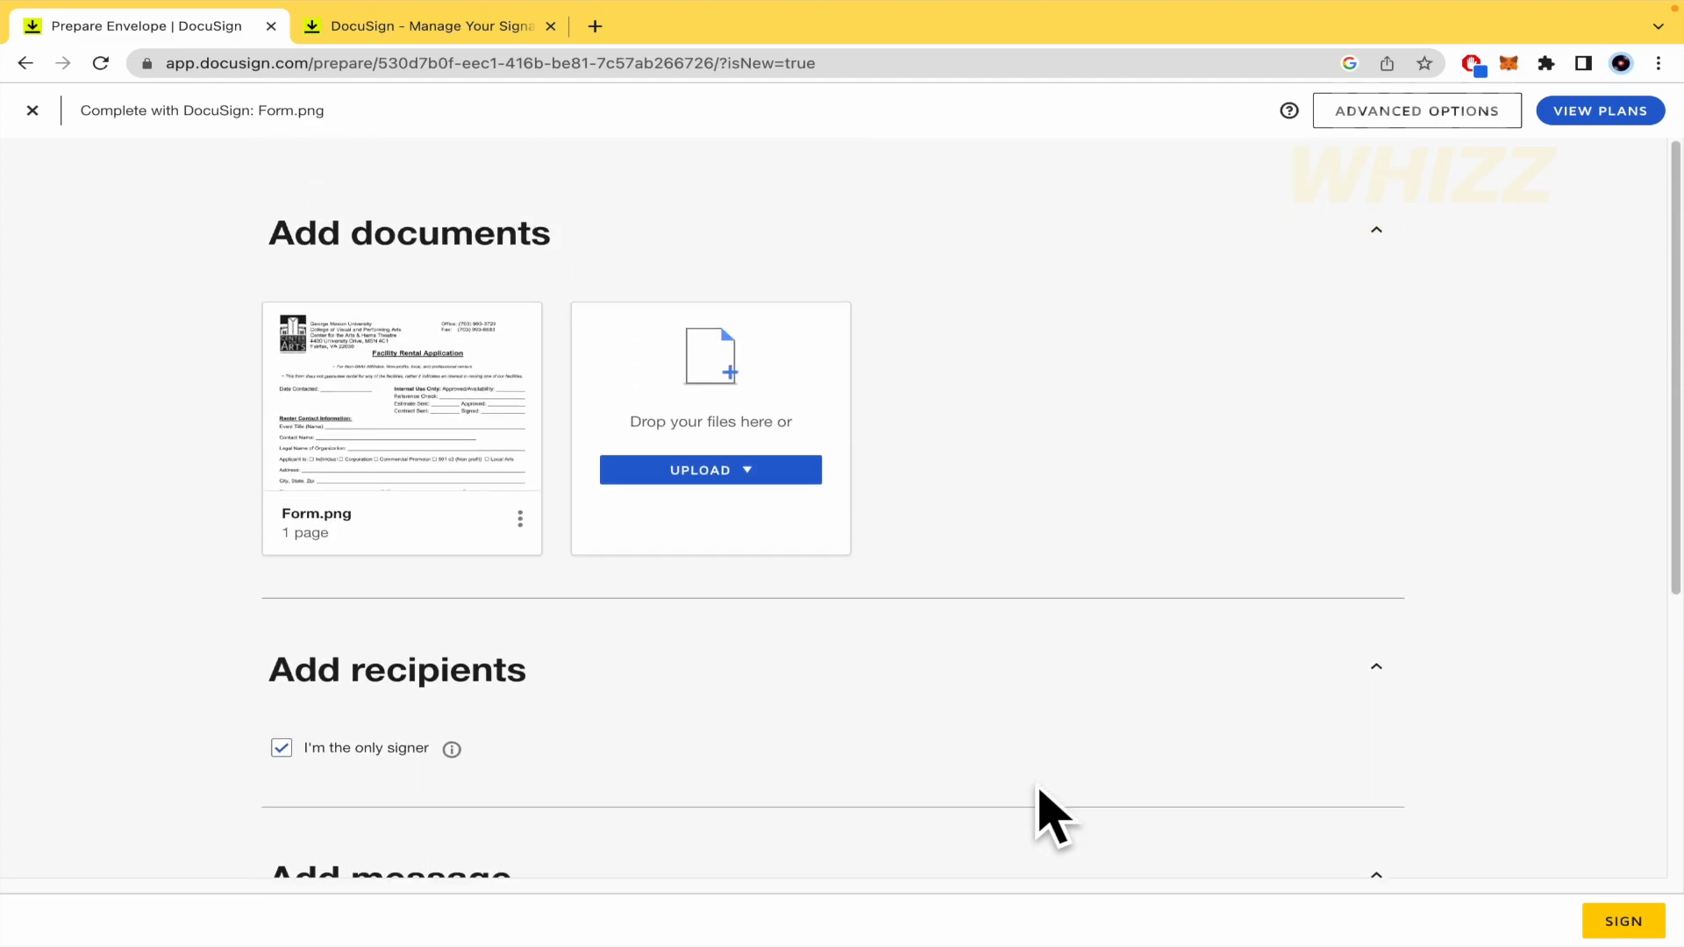
pyautogui.scroll(-5, 1052, 811)
pyautogui.scroll(1, 1391, 312)
pyautogui.scroll(-1, 1363, 429)
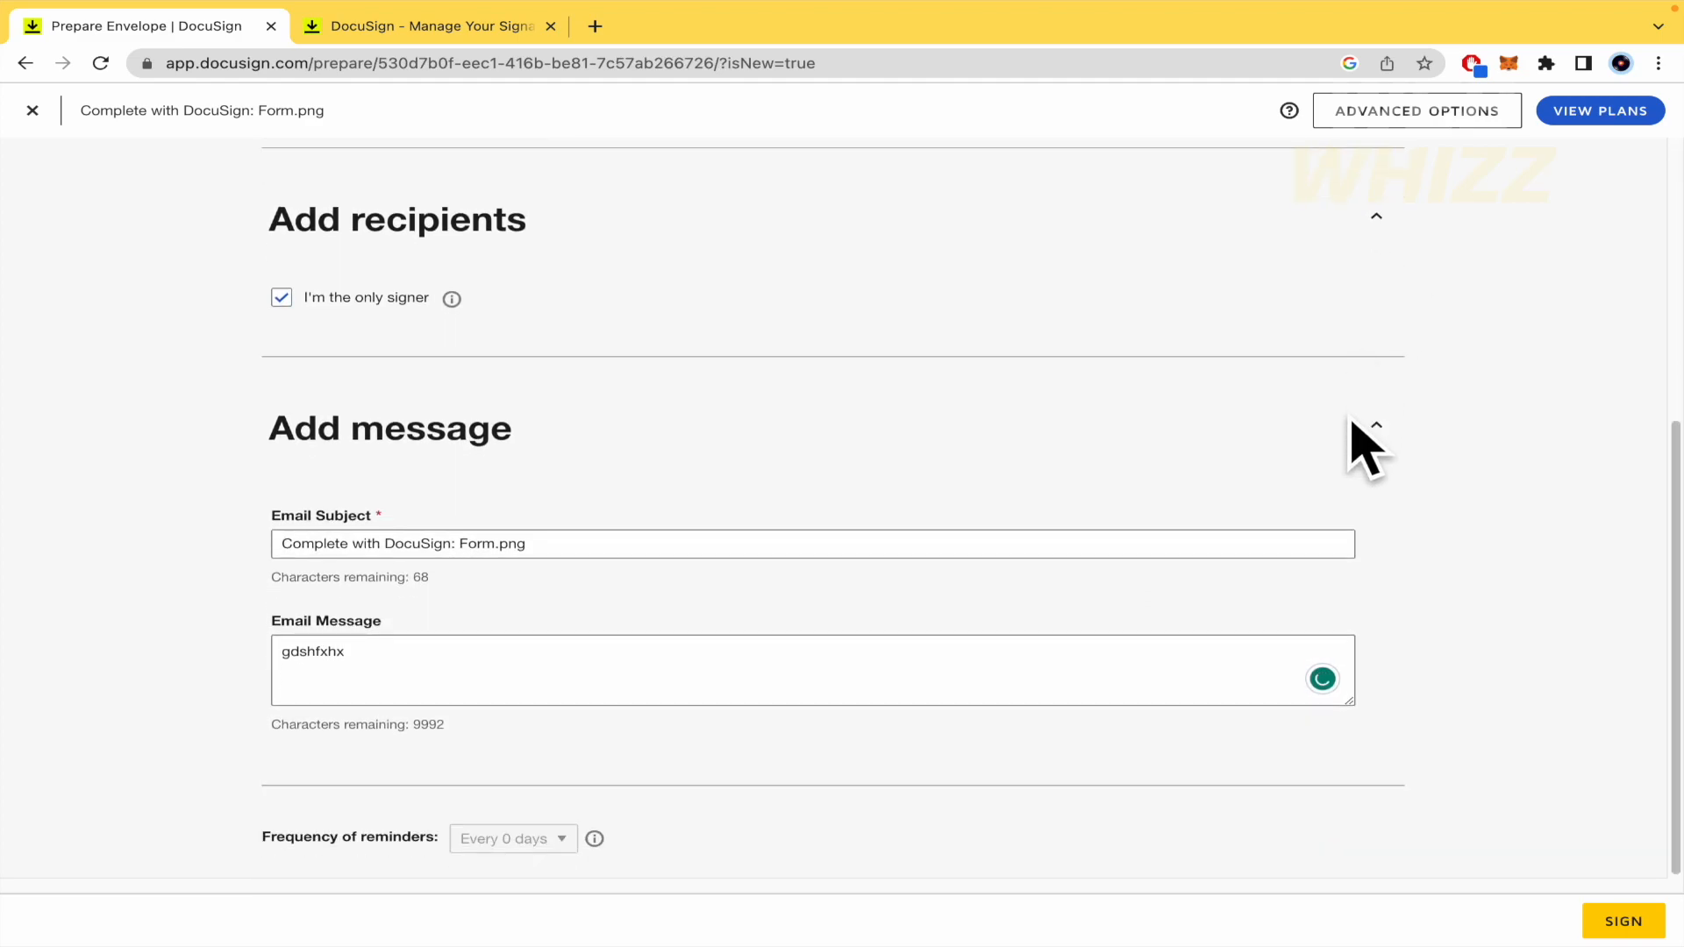
pyautogui.click(1373, 428)
pyautogui.click(1375, 504)
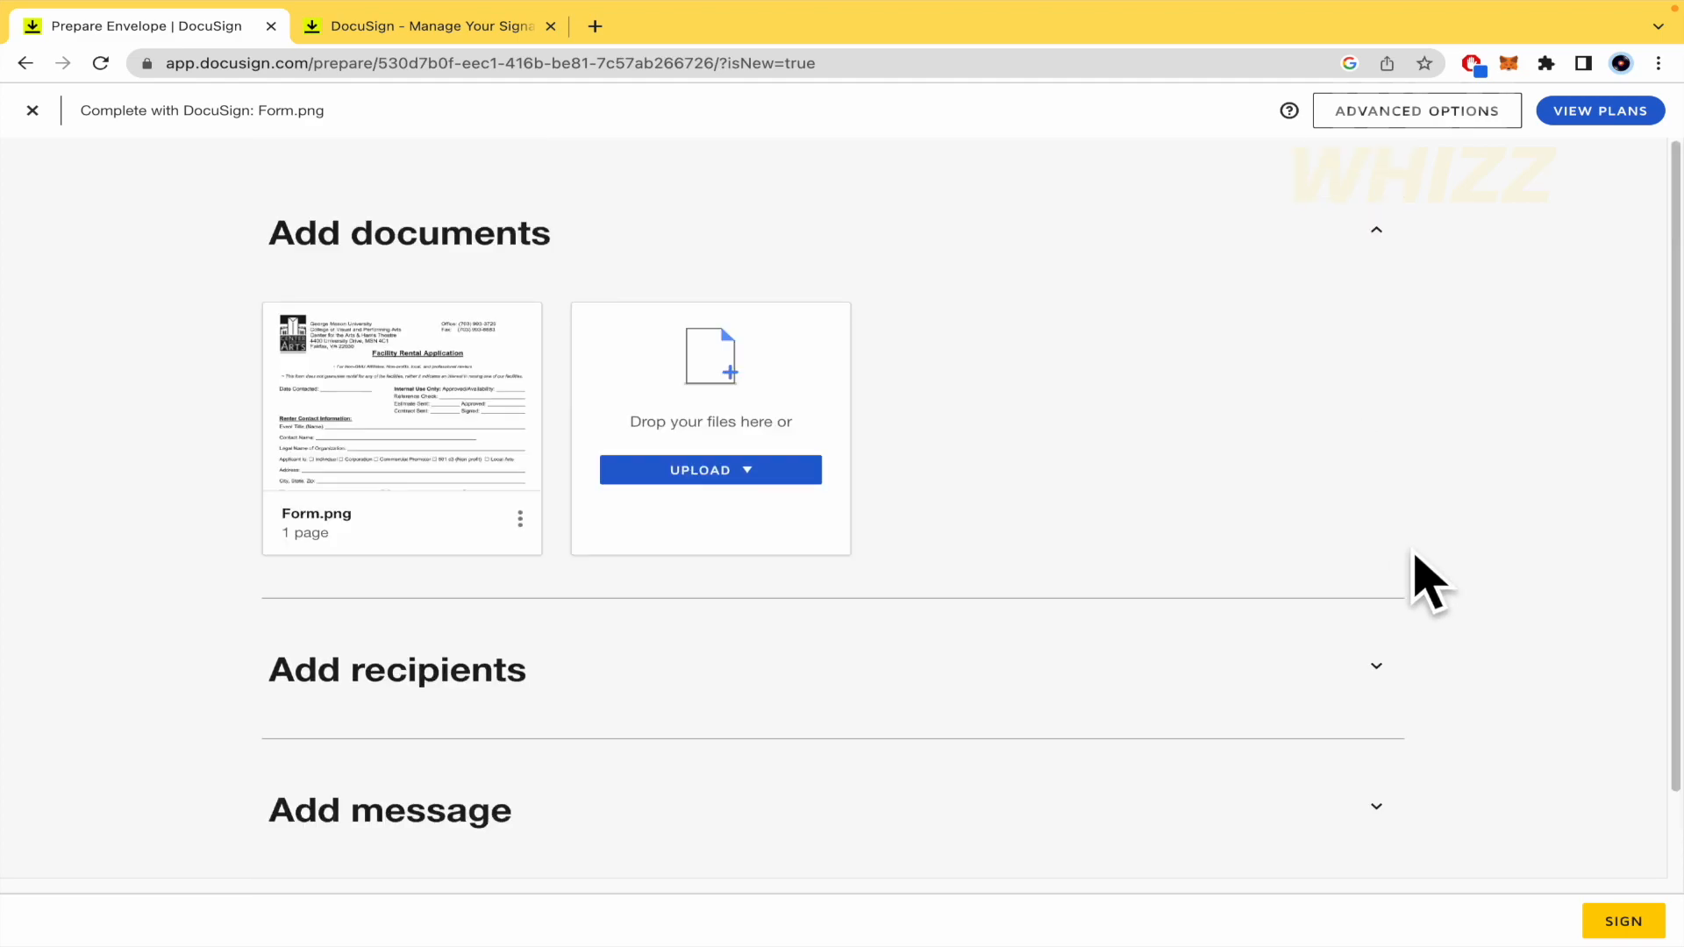
# - Start signing, decline the location prompt, and continue into the Form.png fields editor
pyautogui.click(1624, 922)
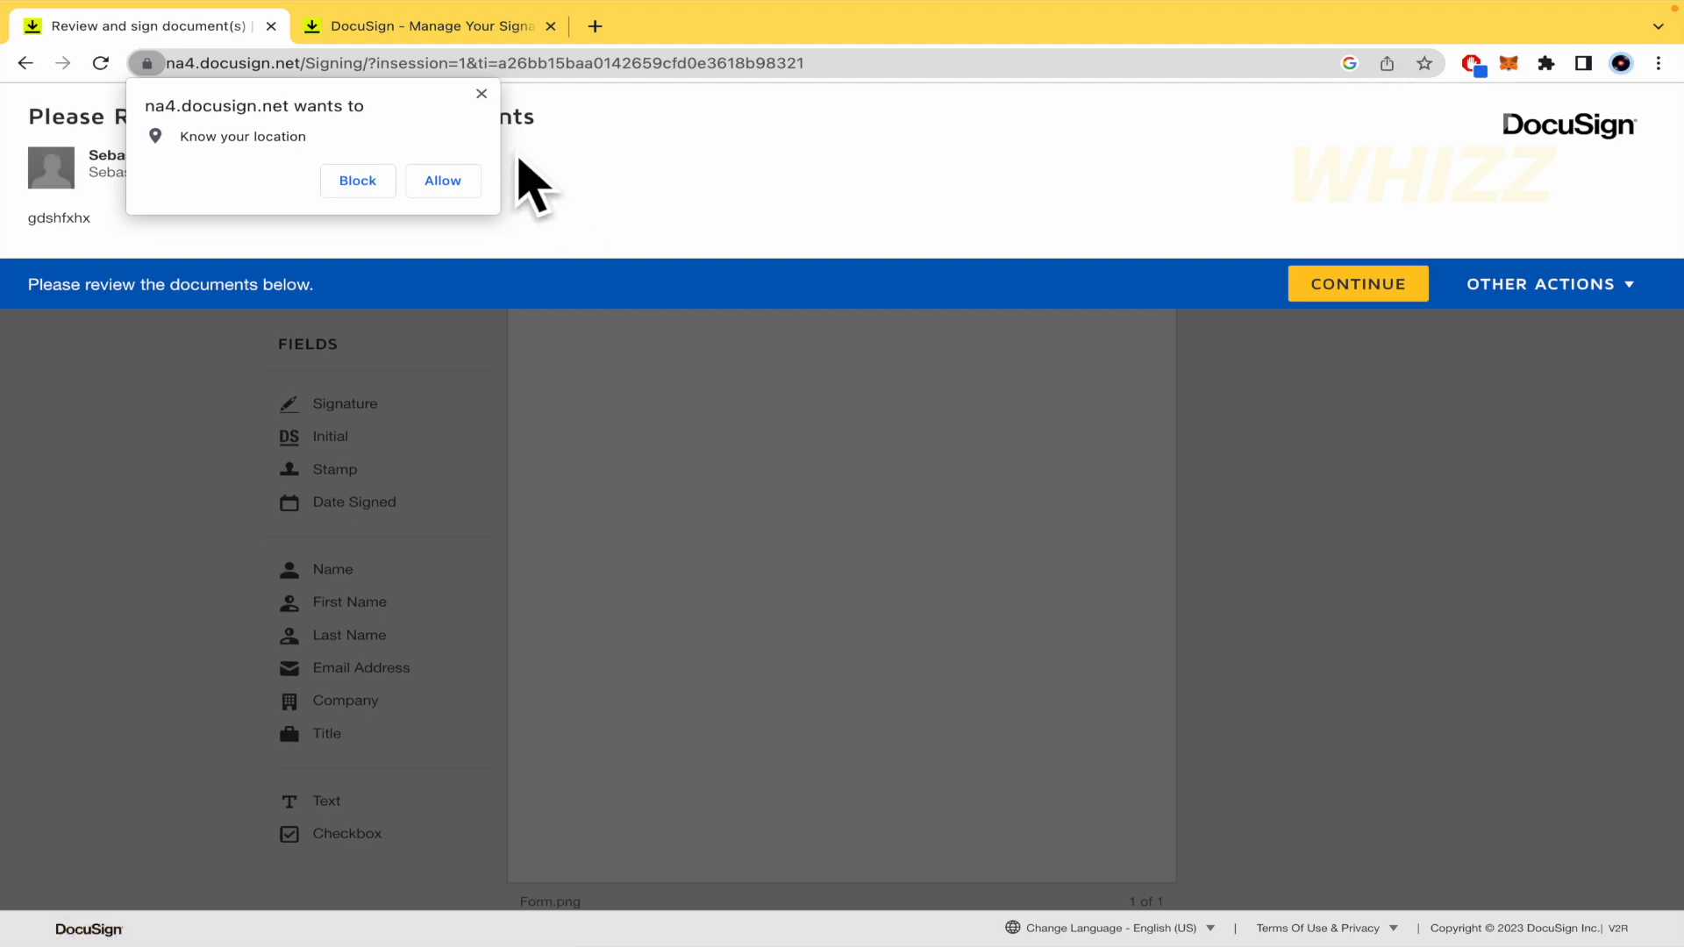
pyautogui.click(482, 93)
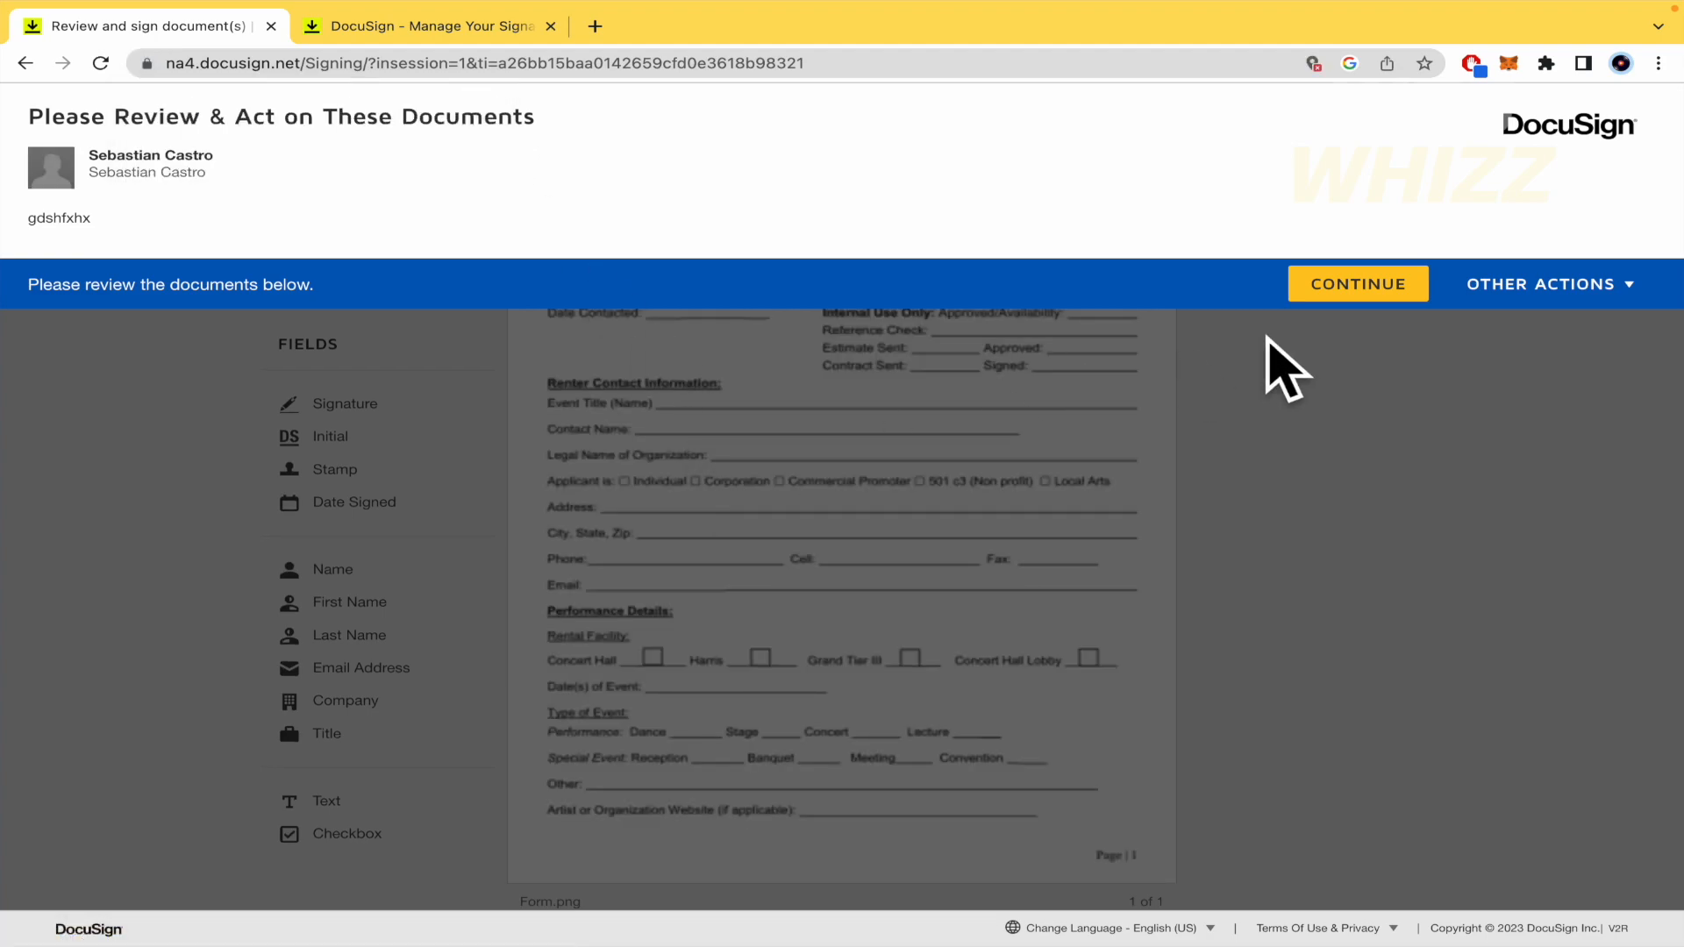
pyautogui.click(1365, 294)
pyautogui.scroll(-5, 1210, 571)
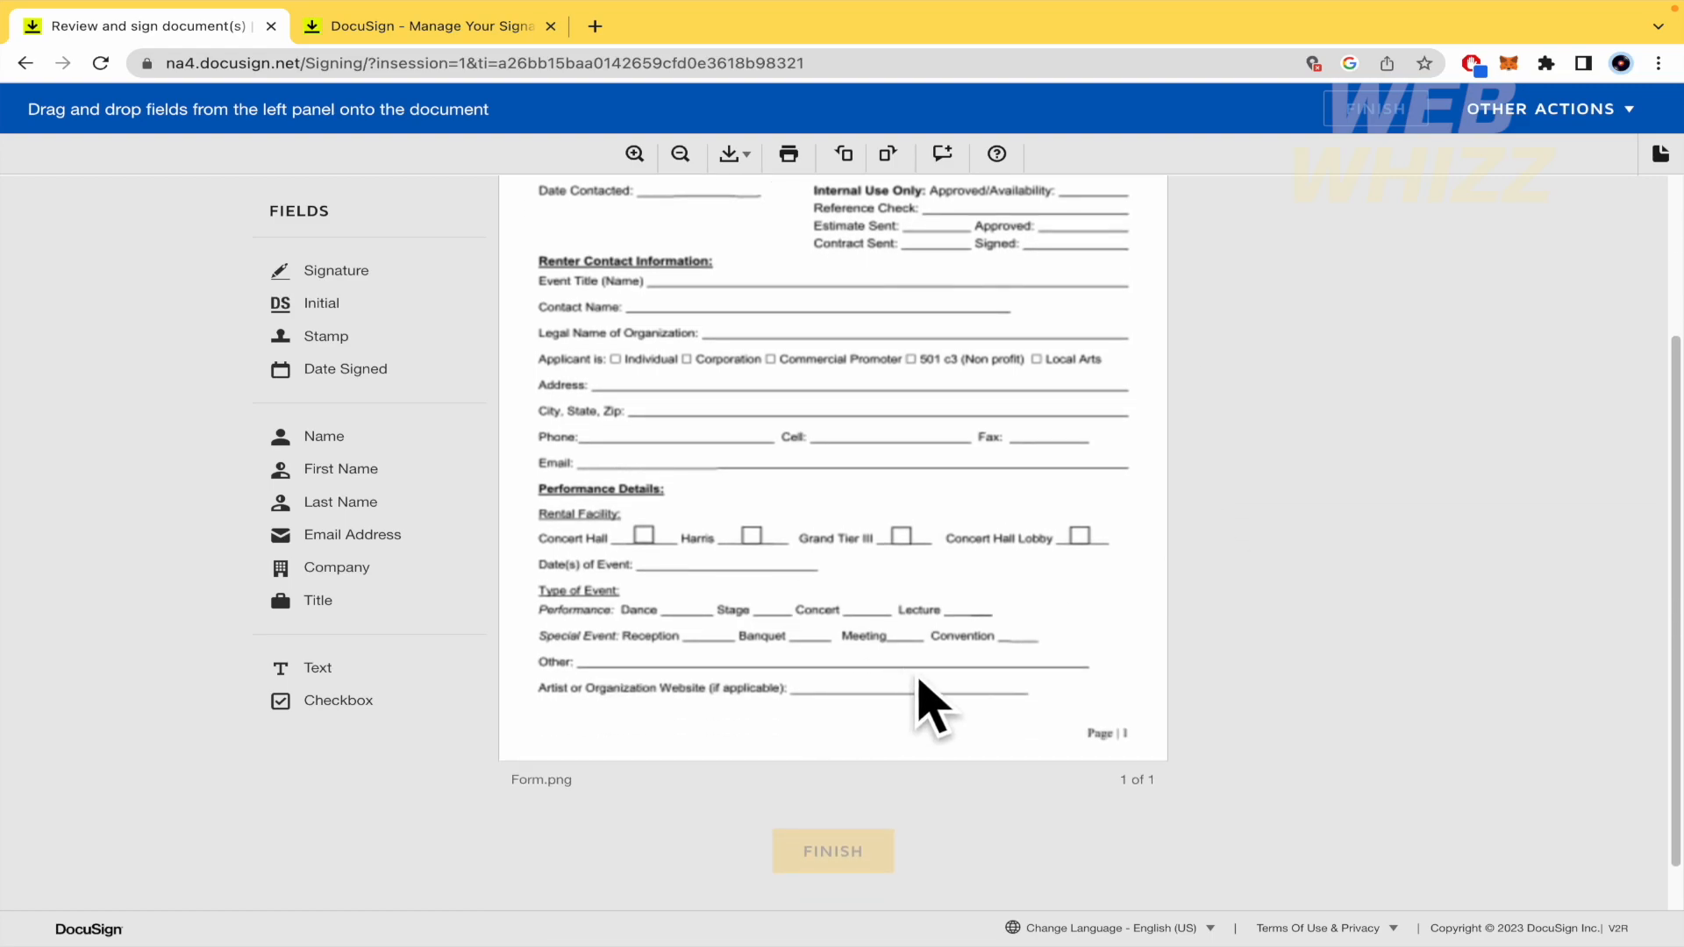
pyautogui.scroll(2, 921, 706)
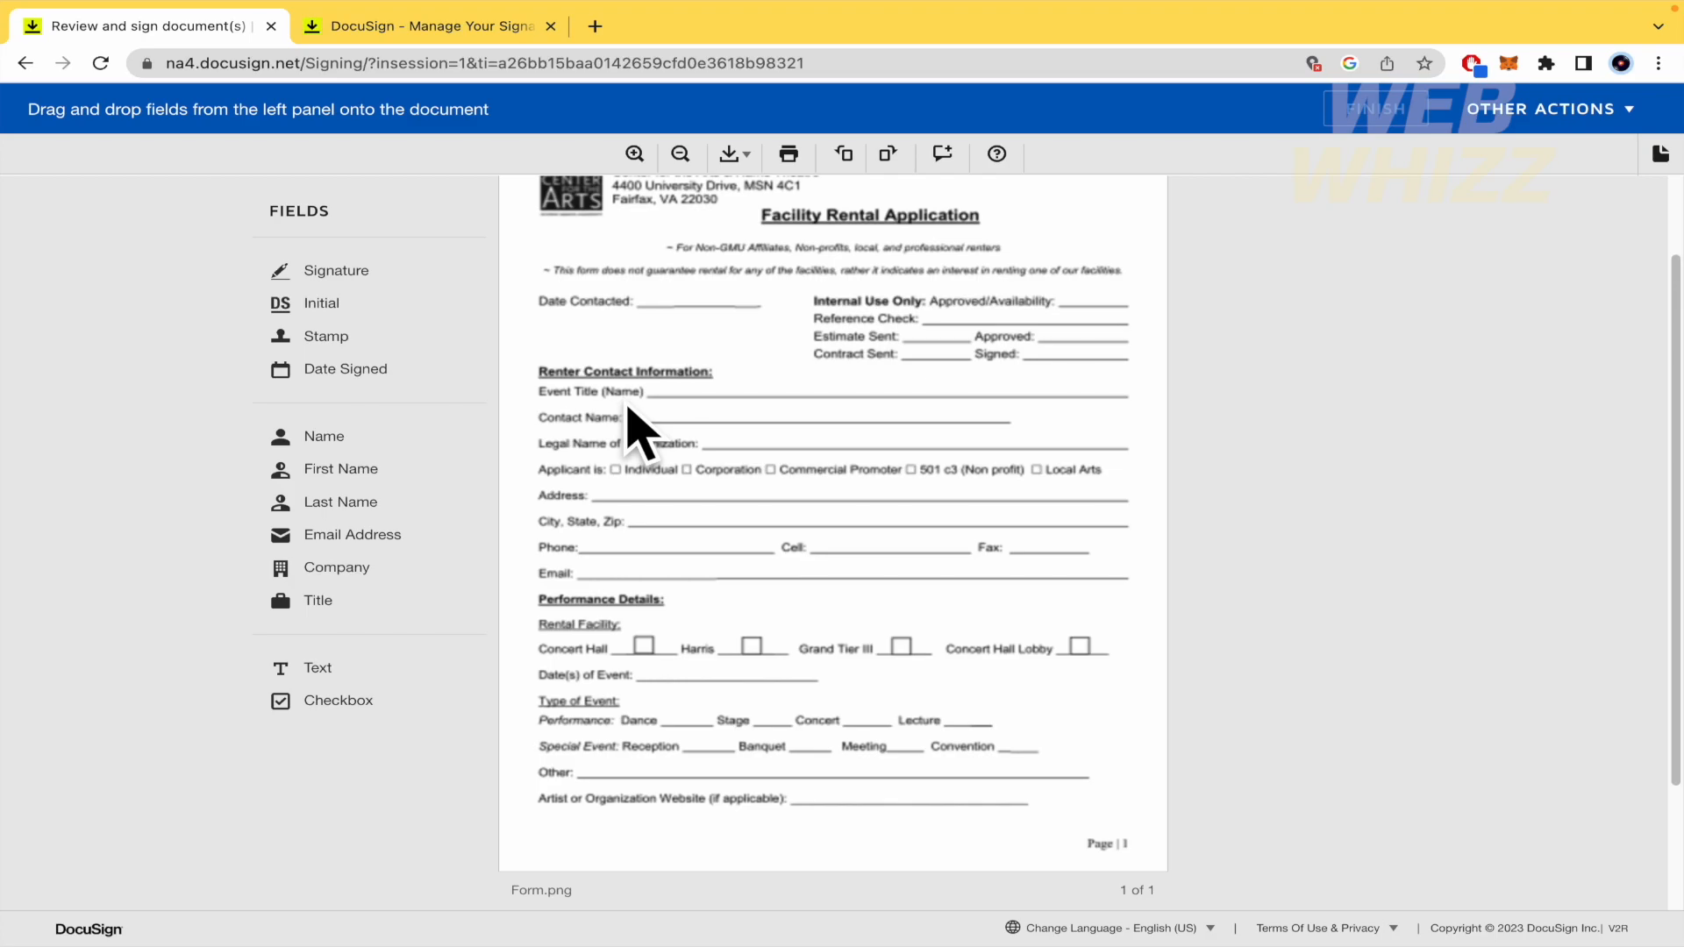
# - Place Name and Email Address fields on the Event Title (Name) and Email lines
pyautogui.moveTo(374, 438); pyautogui.dragTo(719, 389)
pyautogui.click(722, 458)
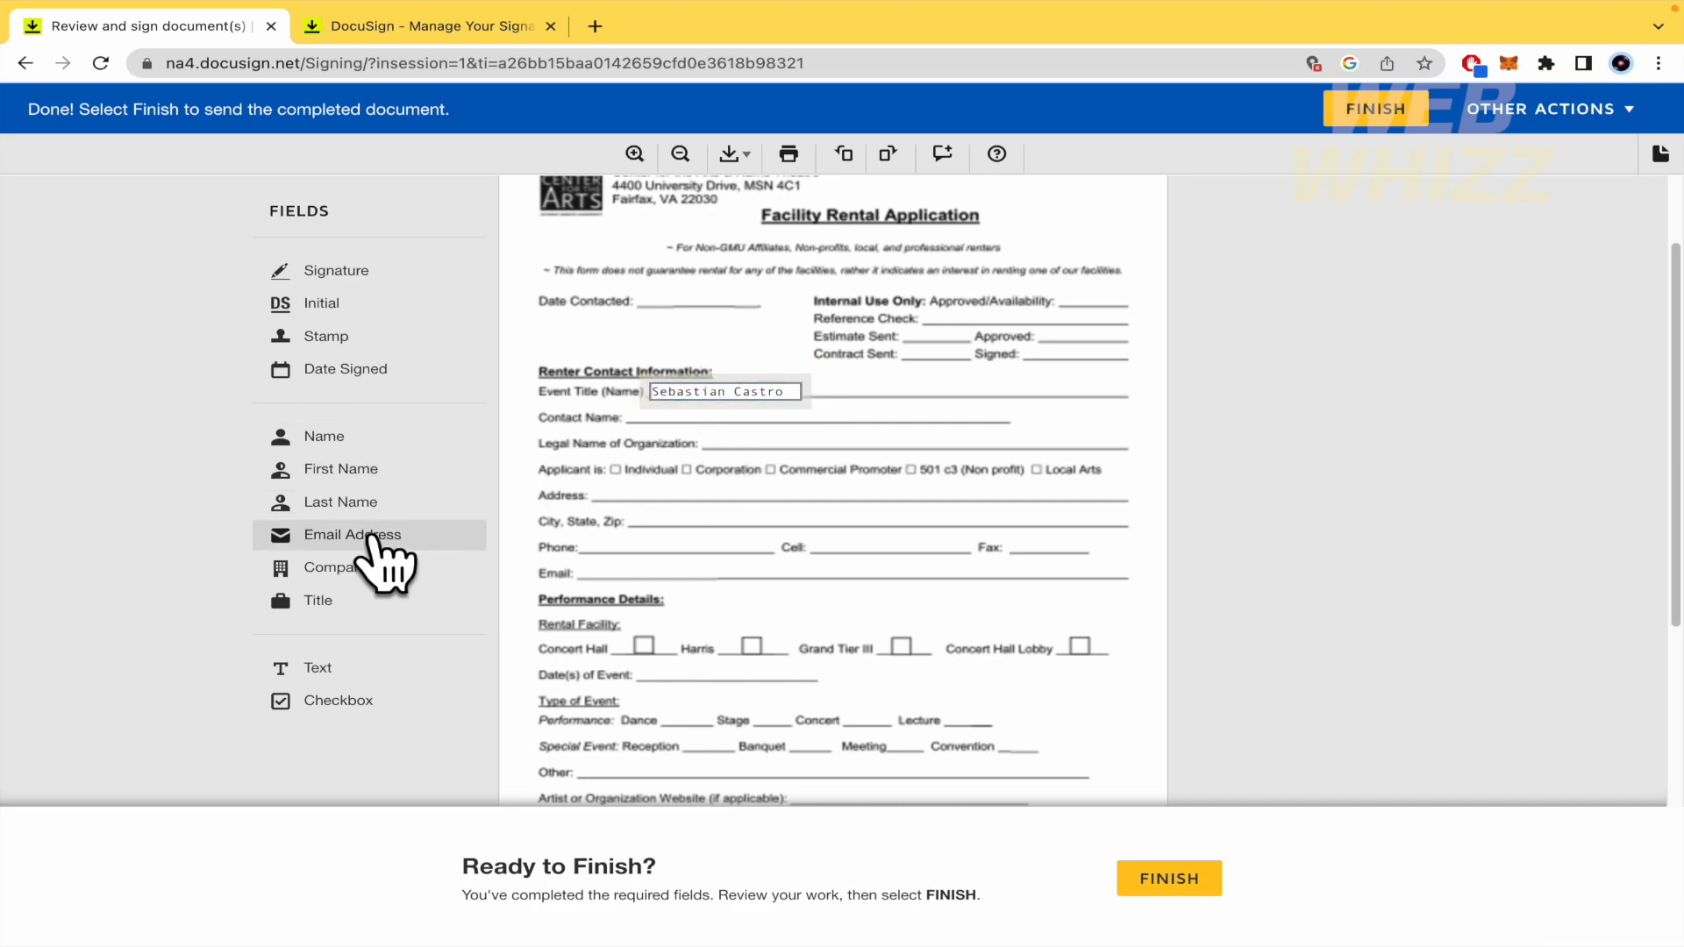
pyautogui.moveTo(377, 536); pyautogui.dragTo(578, 558)
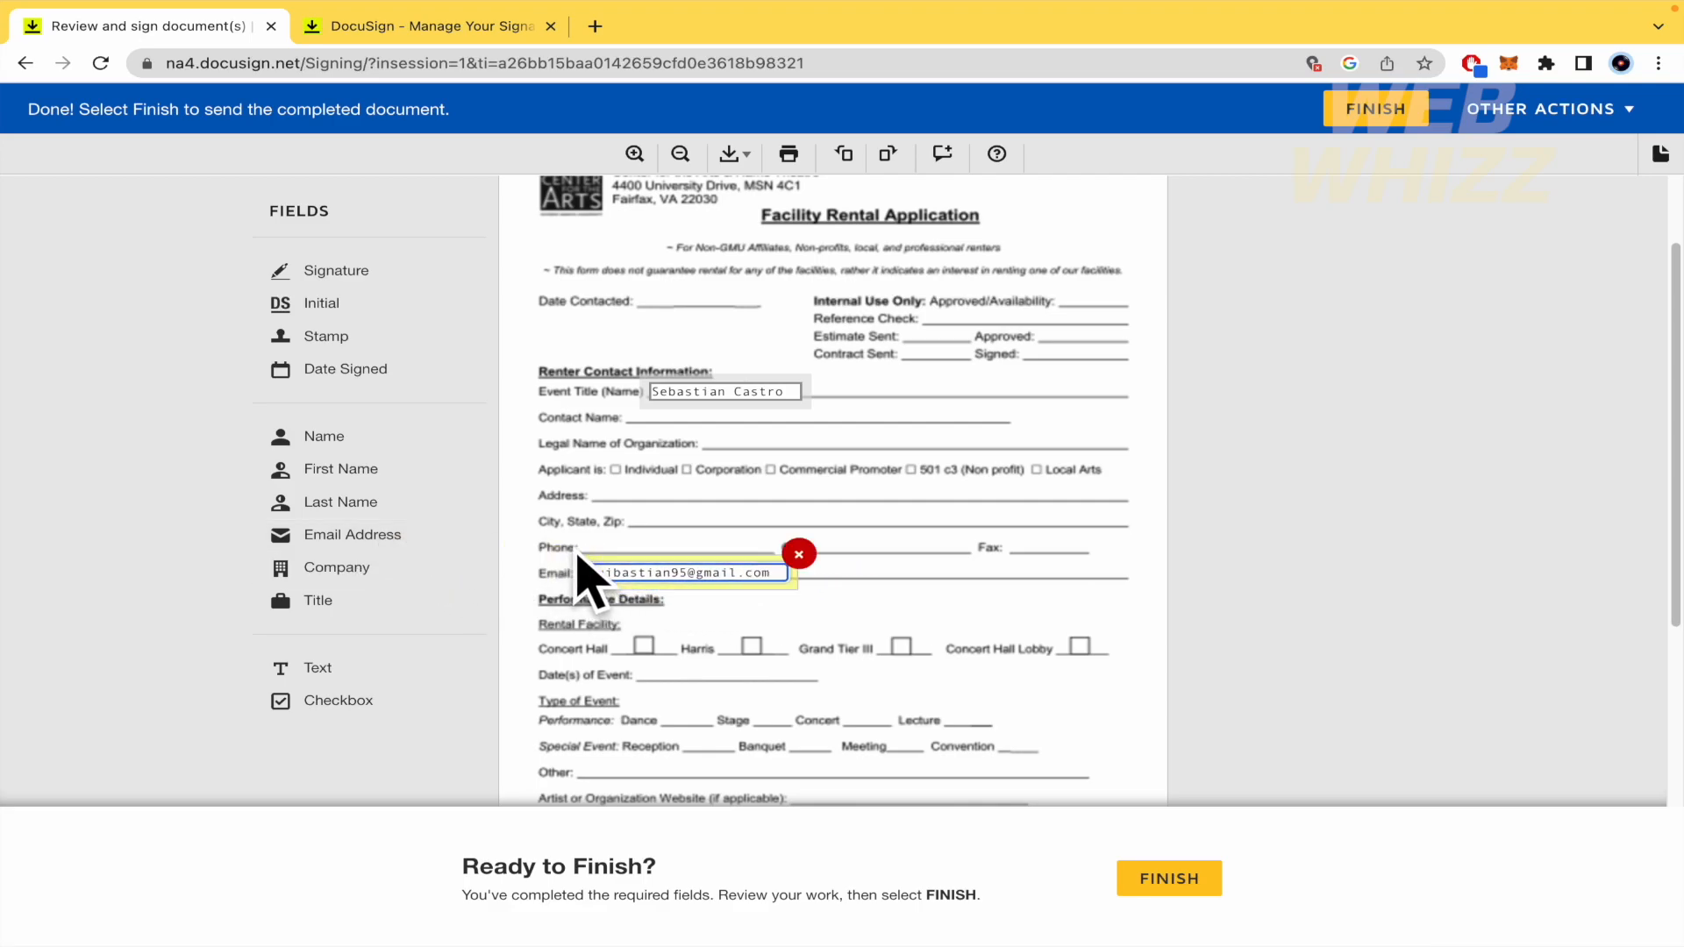
pyautogui.click(728, 605)
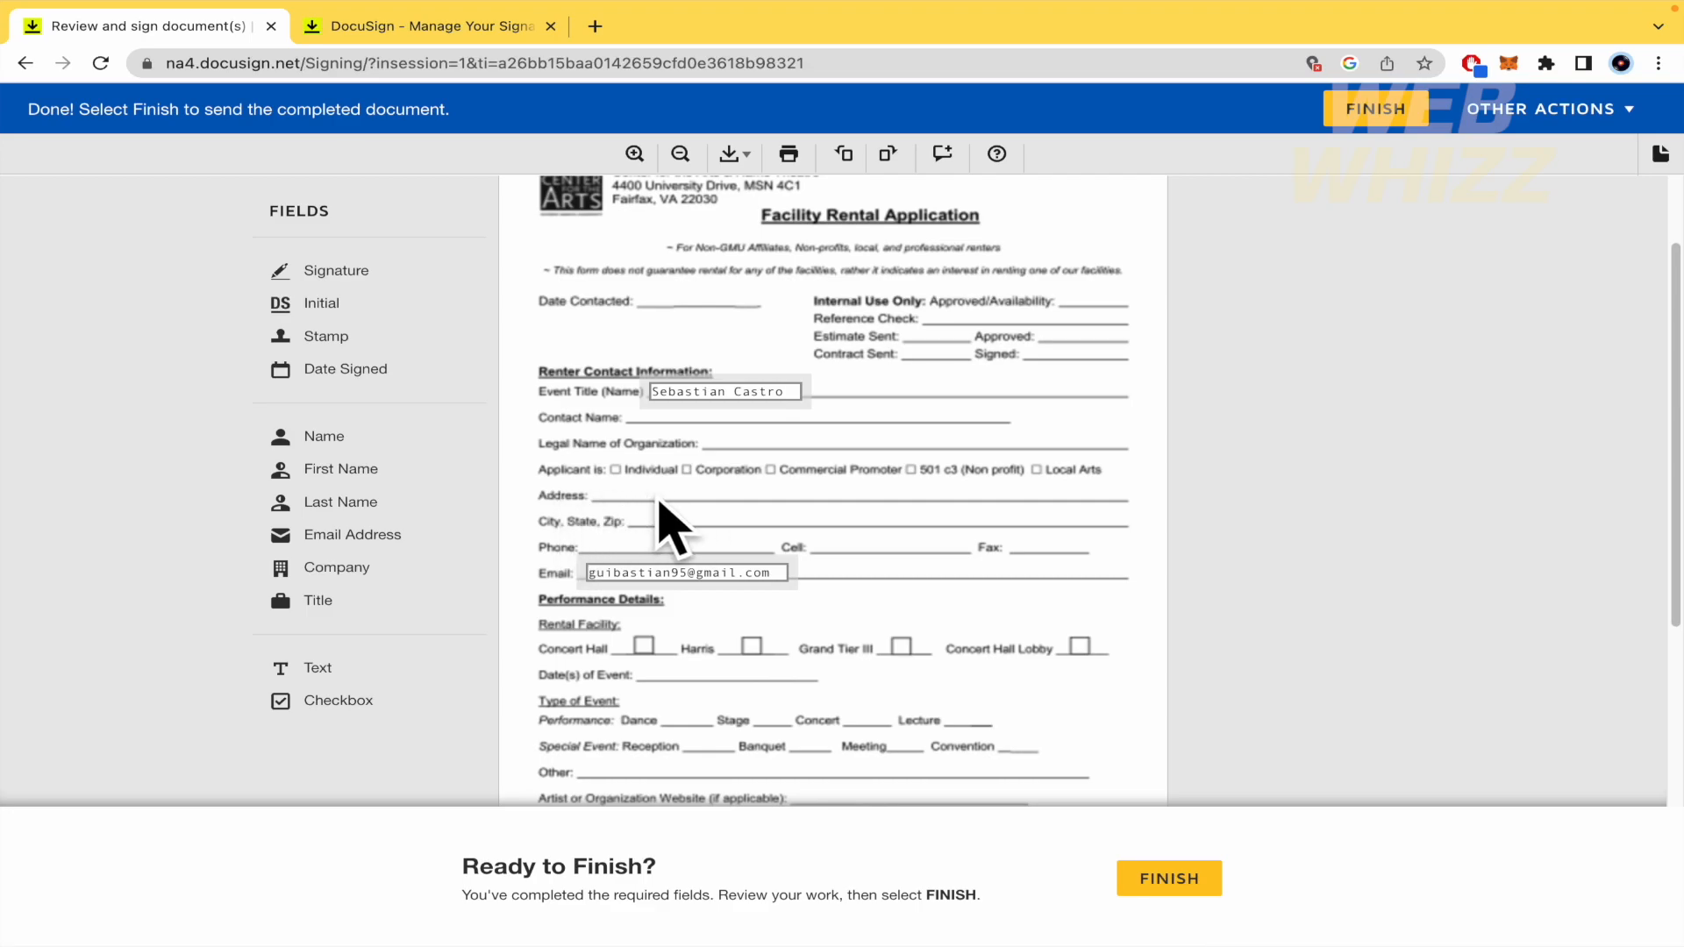
# - Add a widened text field on the Address line containing 'hdhjngcdhg'
pyautogui.moveTo(386, 668); pyautogui.dragTo(588, 482)
pyautogui.moveTo(674, 526); pyautogui.dragTo(710, 527)
pyautogui.write('hdhjngcdhg')
pyautogui.click(986, 531)
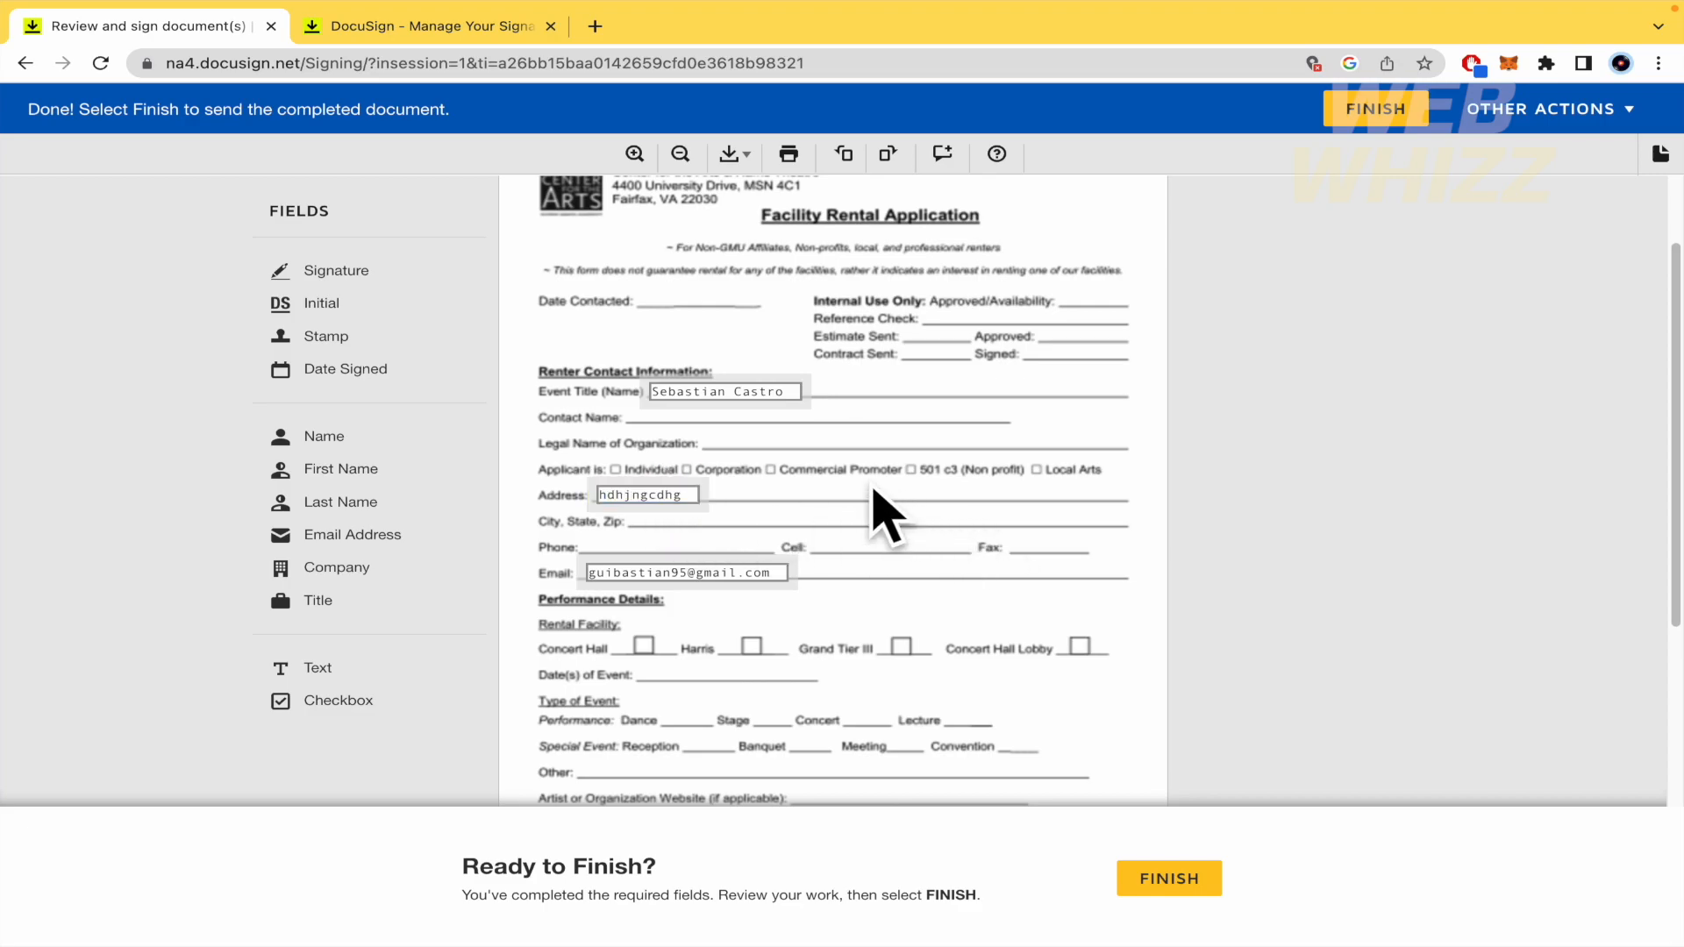
pyautogui.scroll(-3, 640, 544)
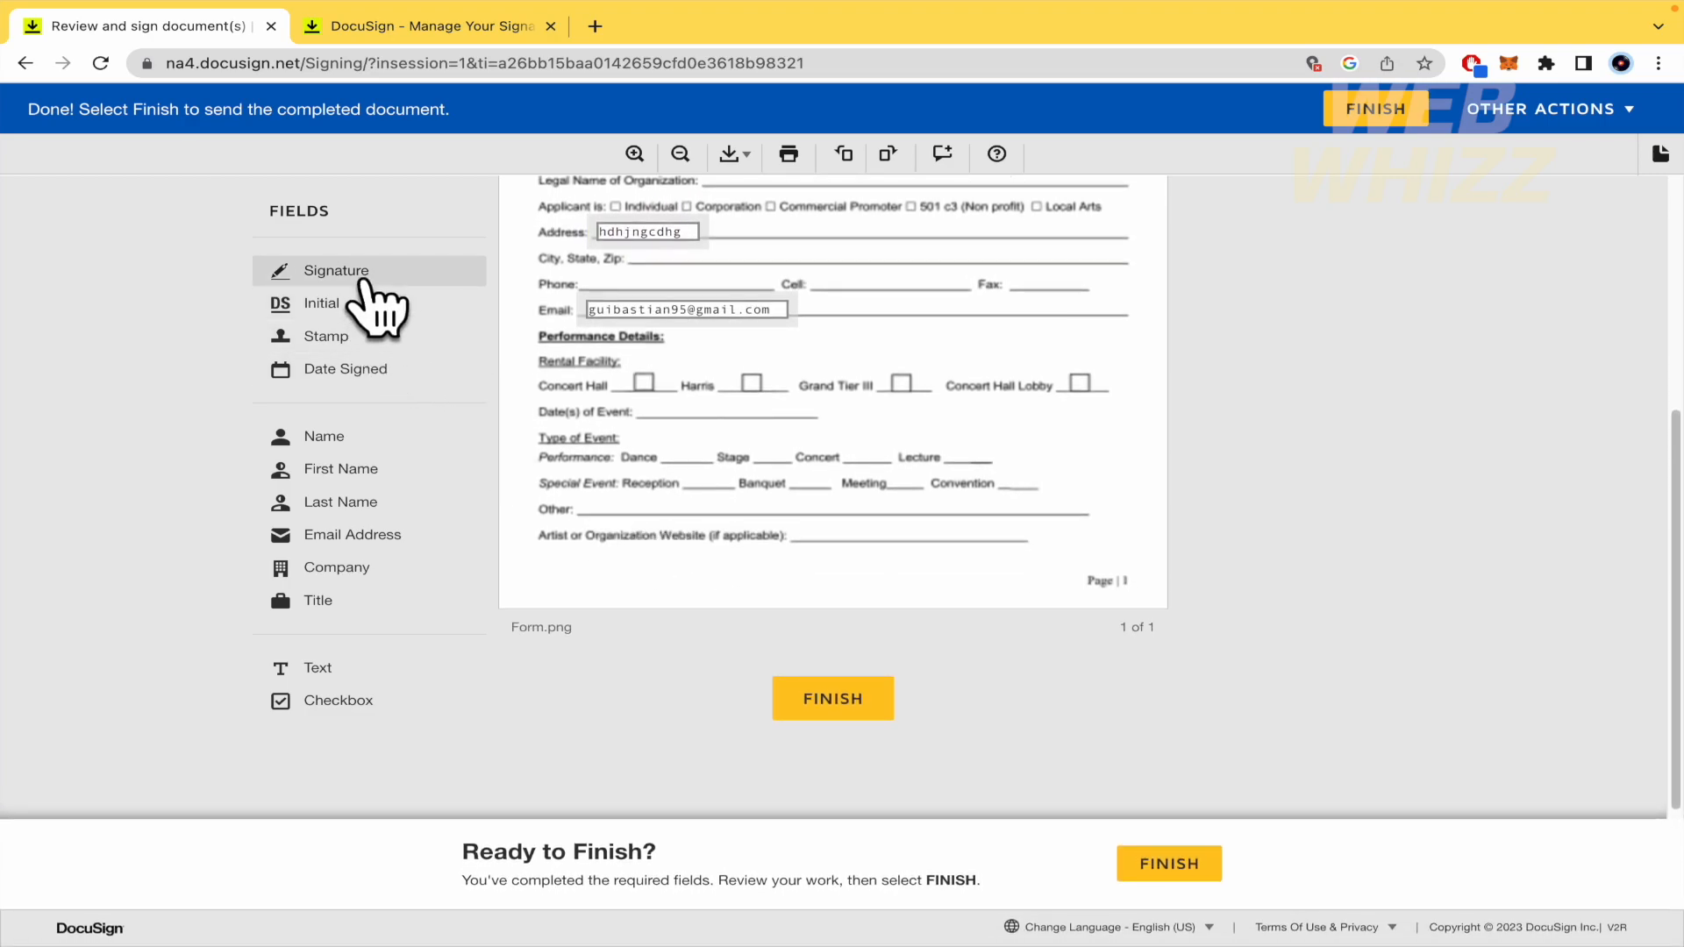
# - Drop the Signature field onto the Artist or Organization Website line and verify its placement
pyautogui.moveTo(357, 272)
pyautogui.mouseDown()
pyautogui.moveTo(732, 385)
pyautogui.moveTo(841, 532)
pyautogui.moveTo(857, 526)
pyautogui.mouseUp()
pyautogui.click(937, 583)
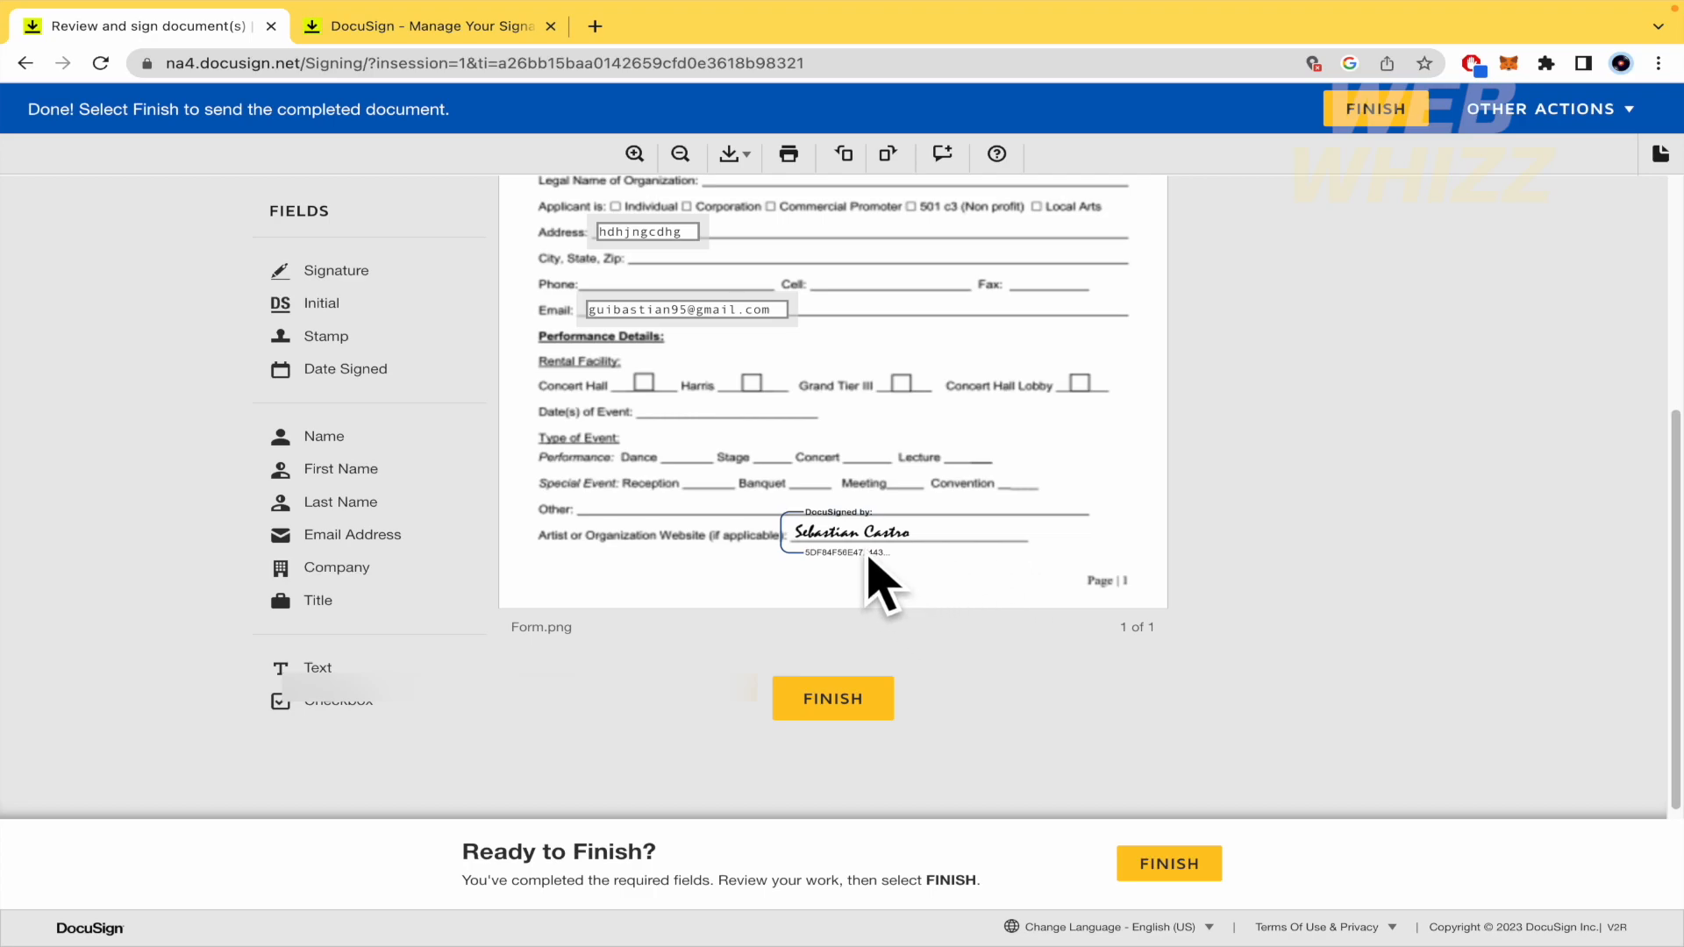
pyautogui.scroll(5, 611, 549)
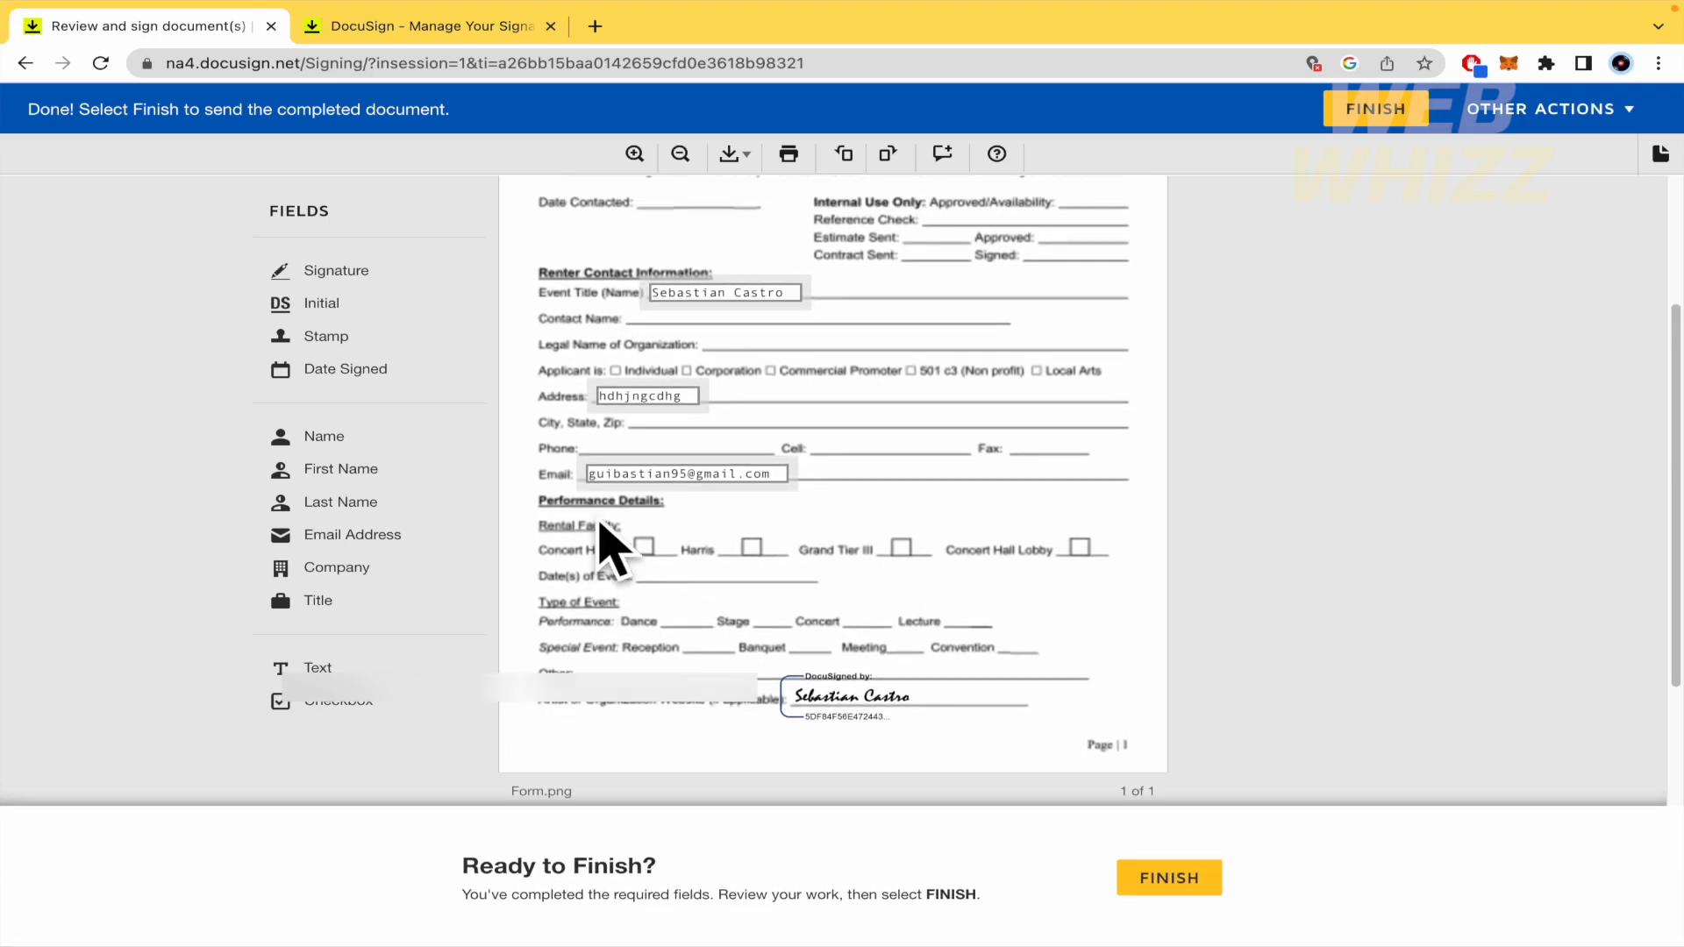
pyautogui.scroll(-5, 611, 550)
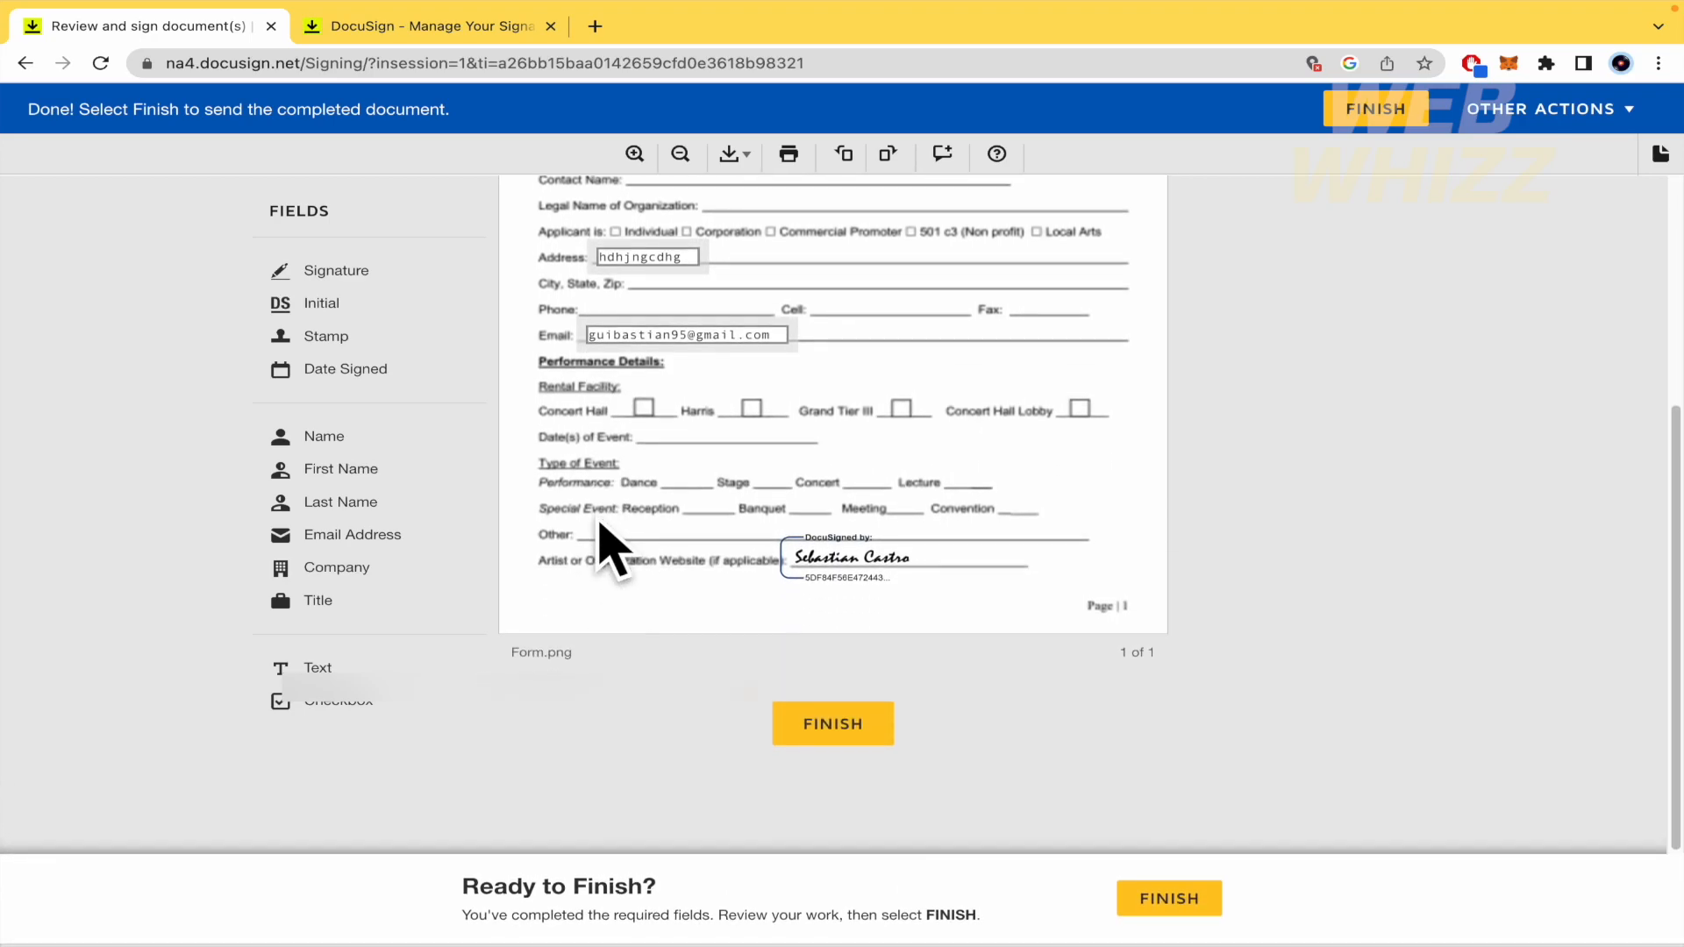
pyautogui.scroll(1, 829, 586)
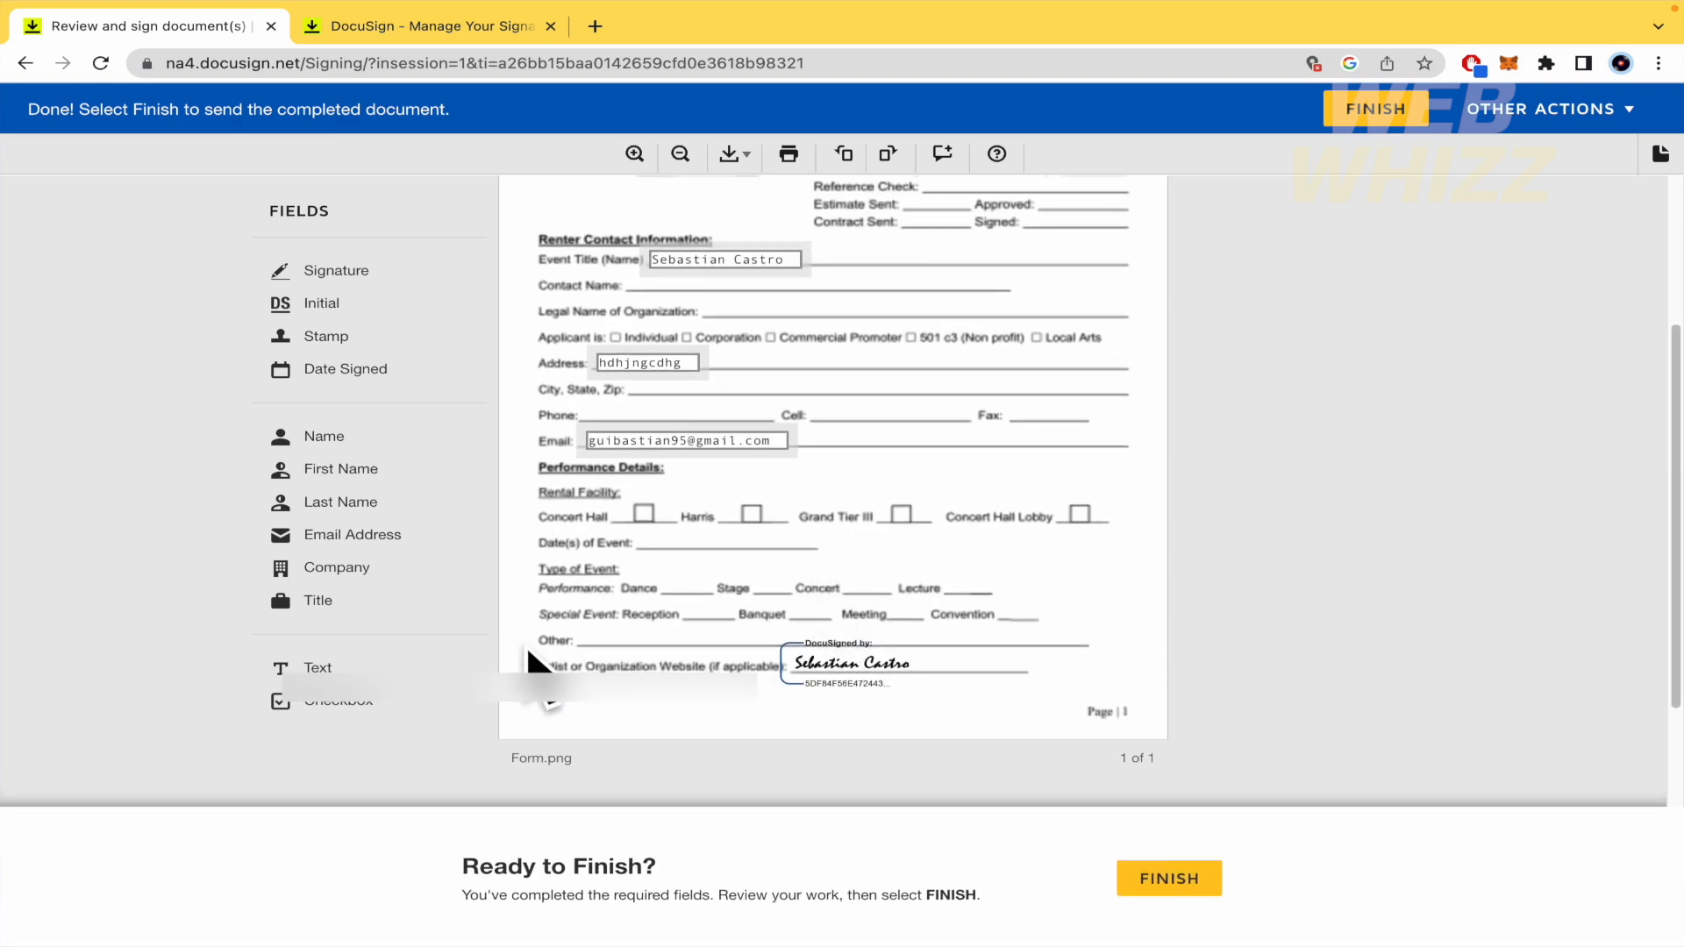
pyautogui.click(800, 655)
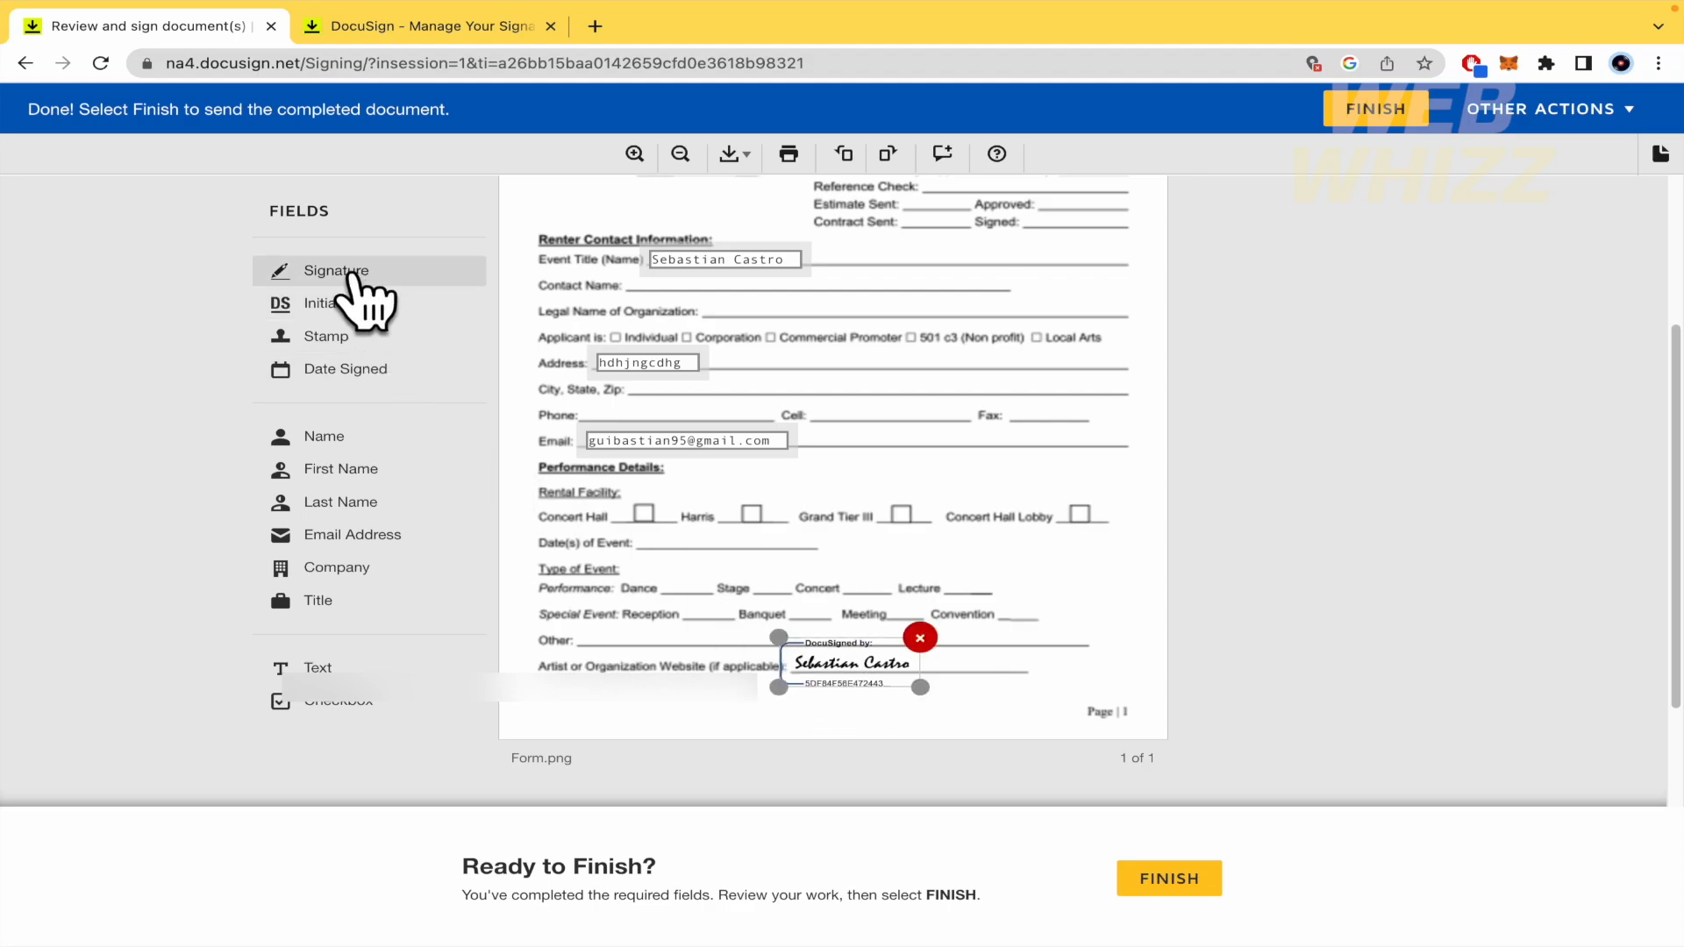
pyautogui.click(966, 732)
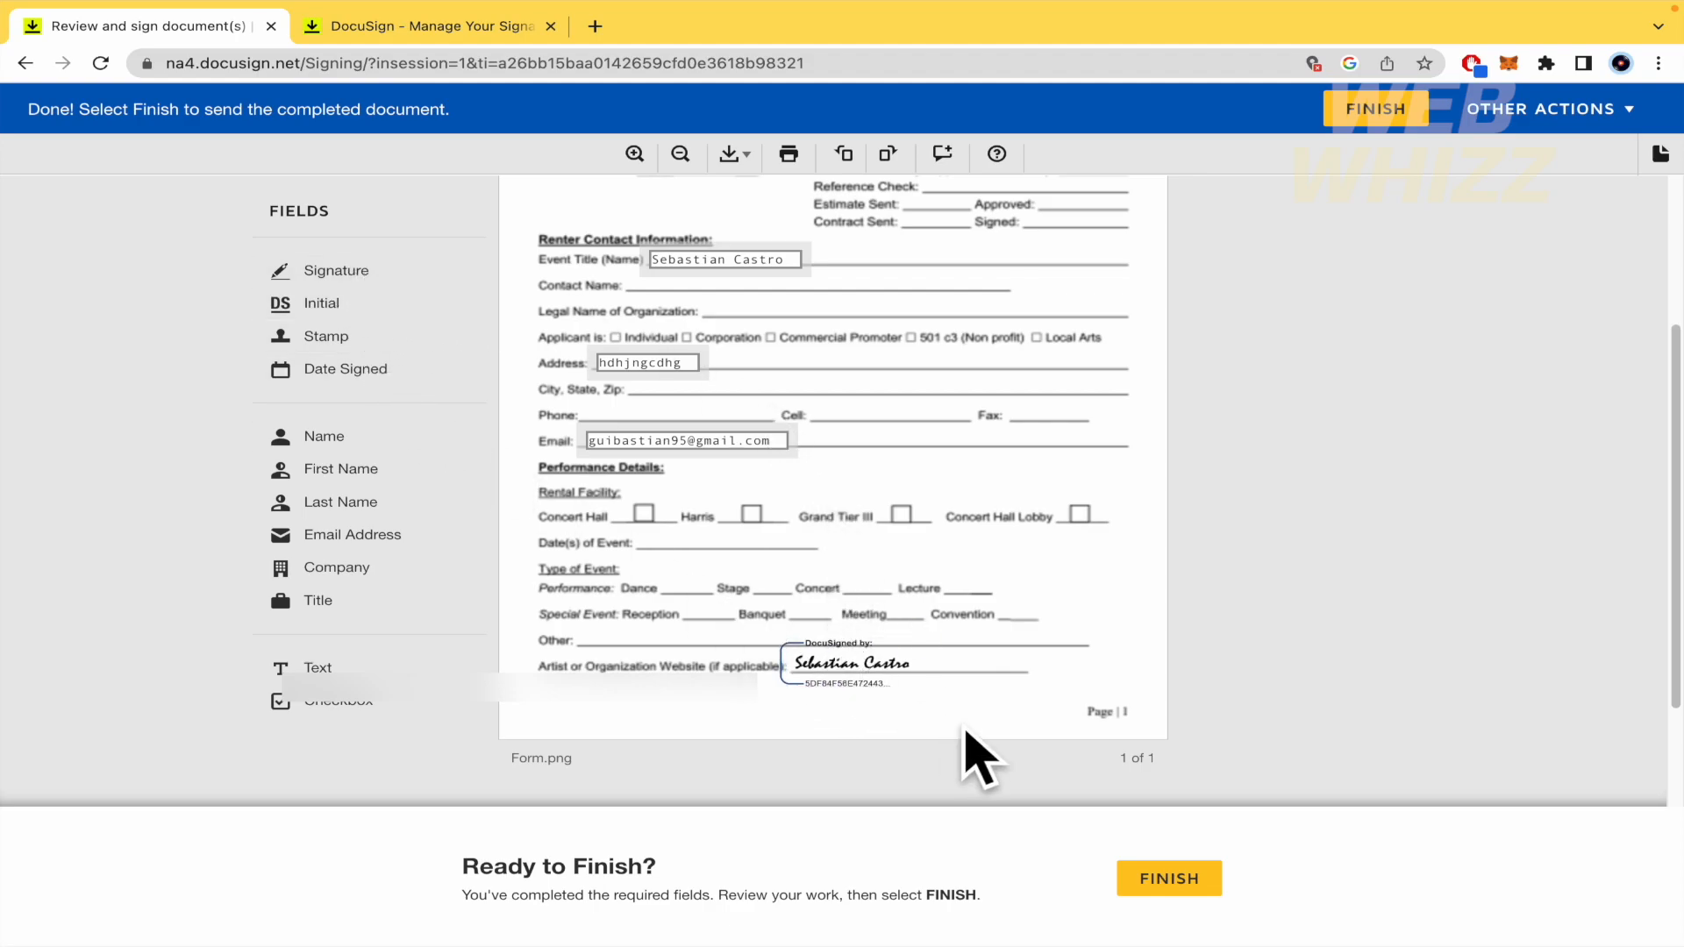
# - Finish signing and decline sending a copy with No Thanks
pyautogui.click(1373, 109)
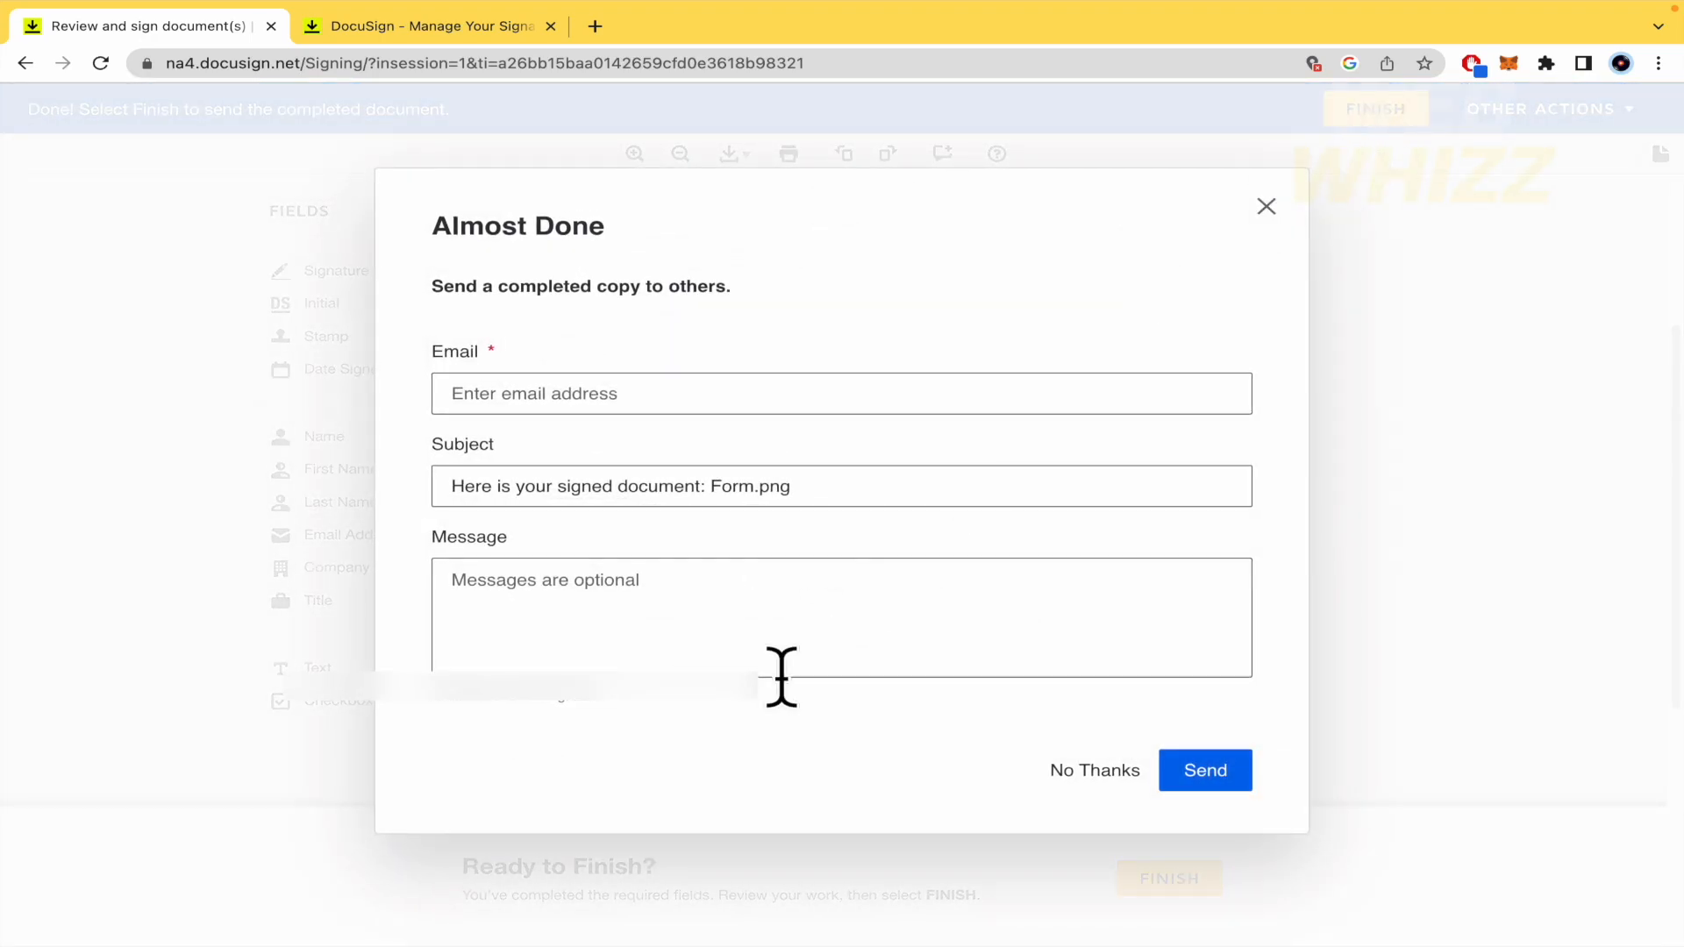
pyautogui.click(1096, 770)
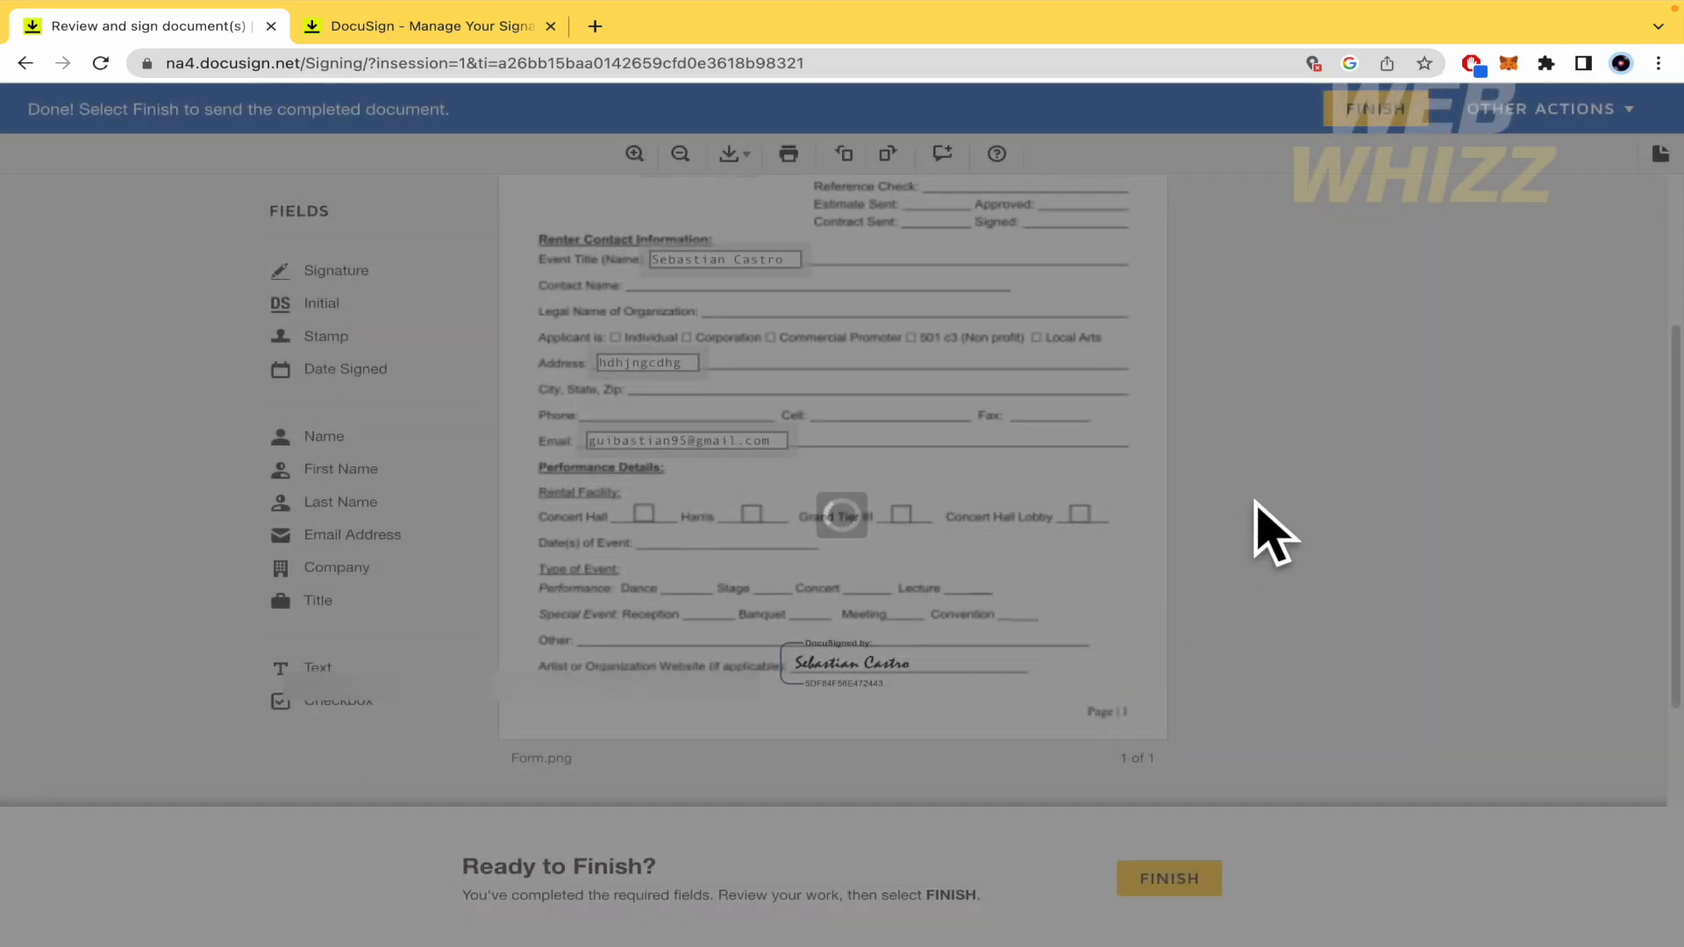